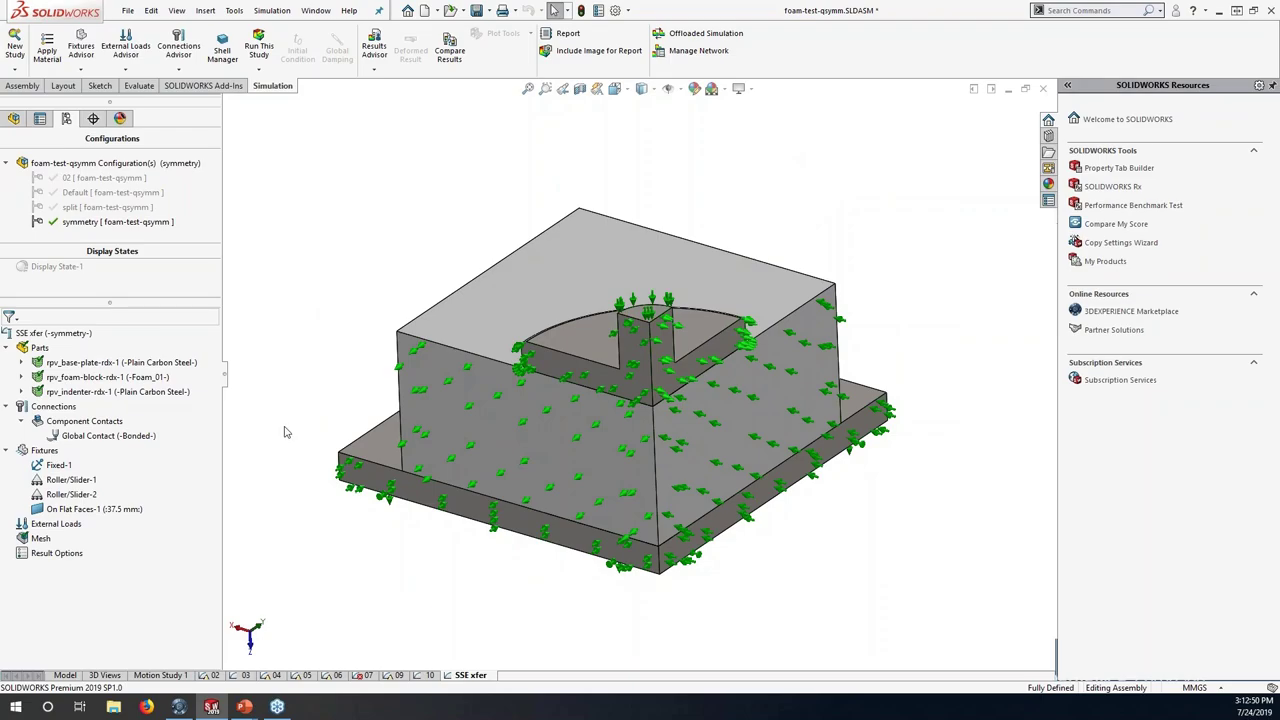
- Enable the 3DEXPERIENCE Simulation Connector add-in in SOLIDWORKS
{"action": "left_click", "coordinate": [628, 11]}
{"action": "left_click", "coordinate": [639, 61]}
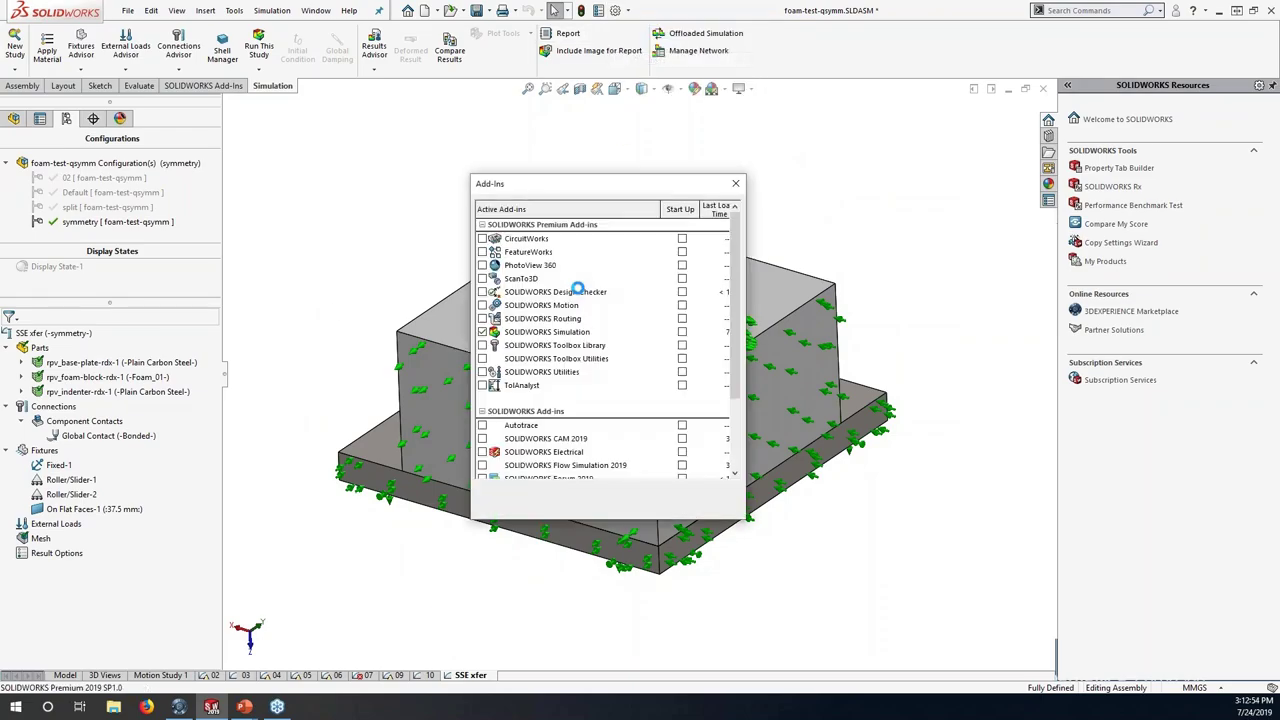
{"action": "scroll", "coordinate": [576, 356], "scroll_direction": "down", "scroll_amount": 4}
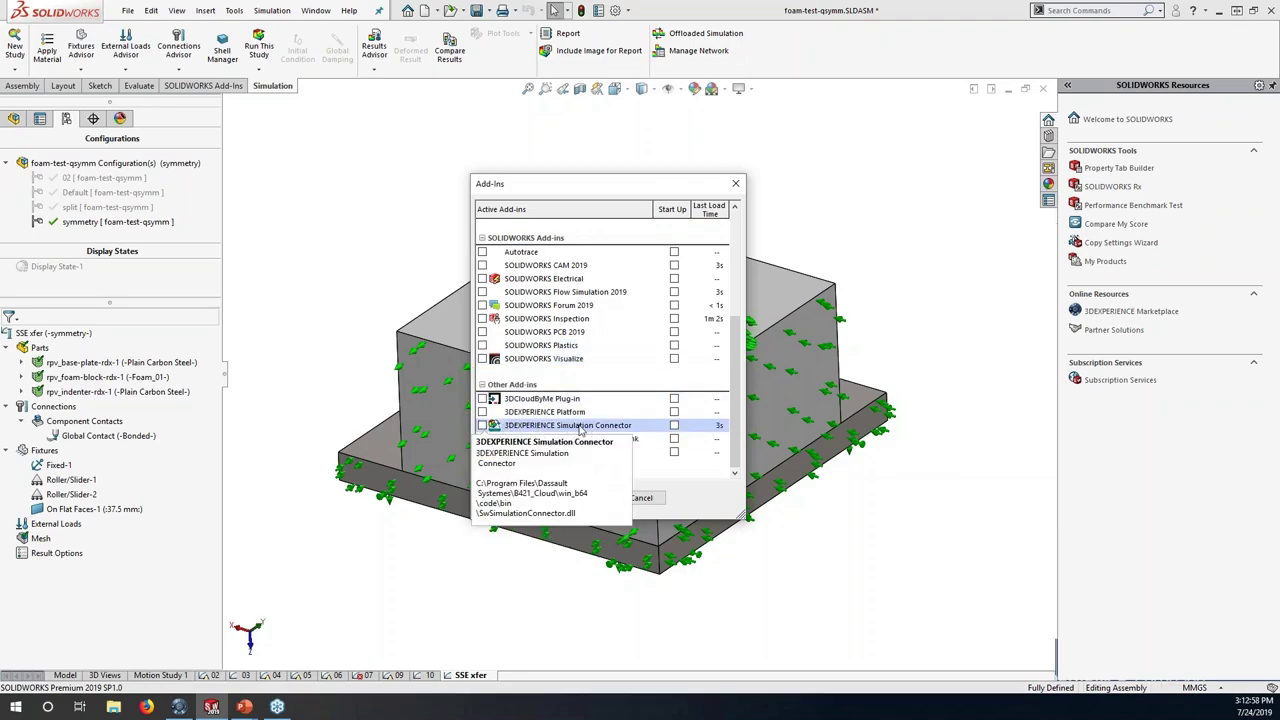
{"action": "left_click", "coordinate": [483, 426]}
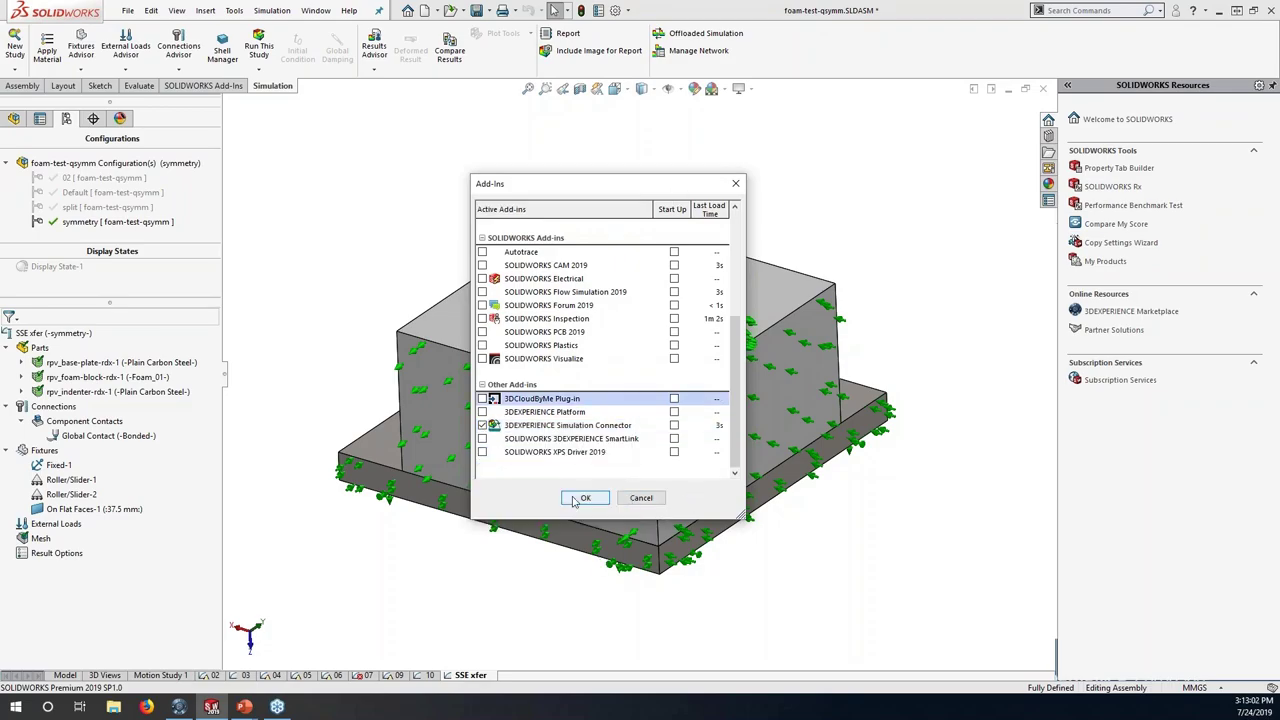
{"action": "left_click", "coordinate": [572, 497]}
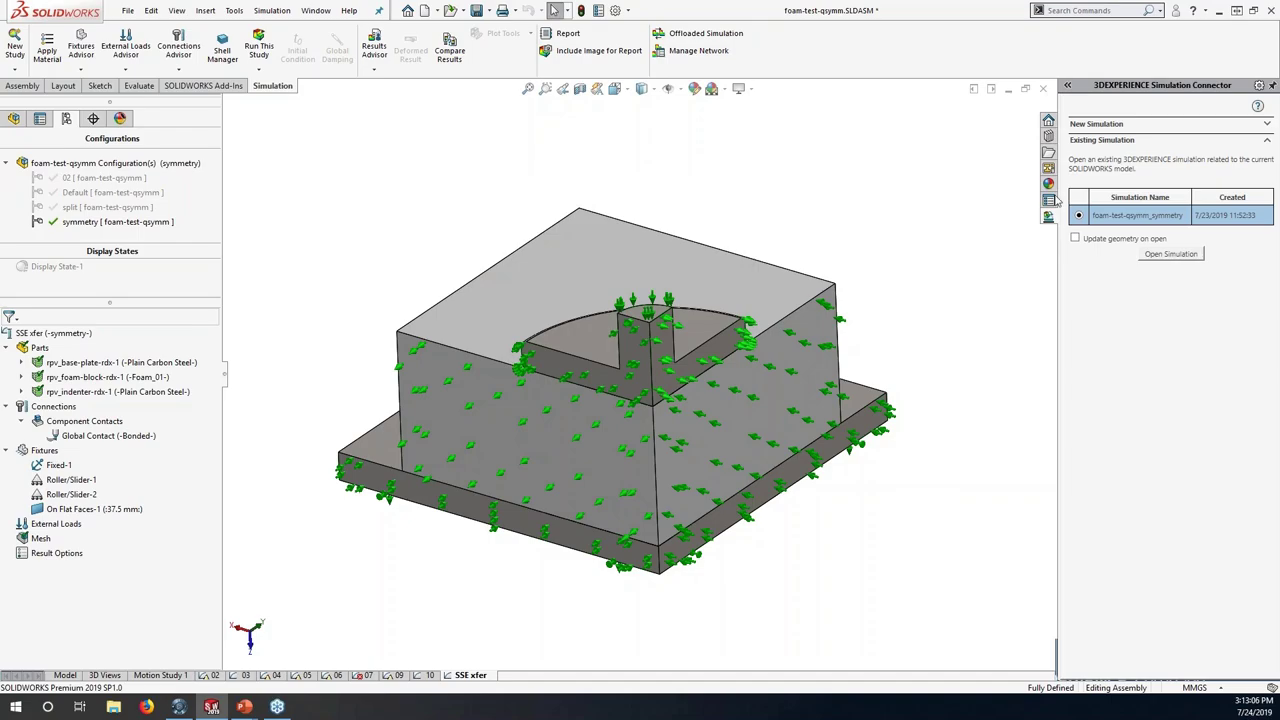
- Expand New Simulation to list the SSE xfer features and their transfer status
{"action": "left_click", "coordinate": [1110, 125]}
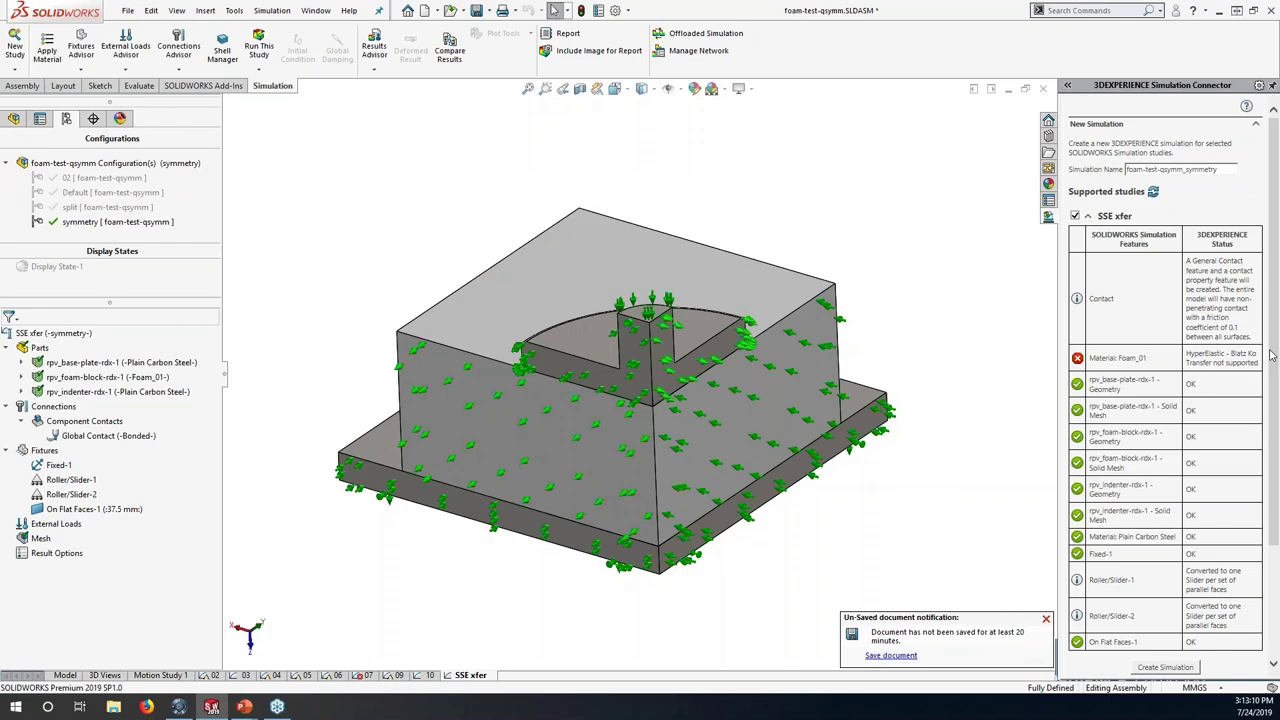
{"action": "left_click_drag", "start_coordinate": [1274, 355], "coordinate": [1268, 385]}
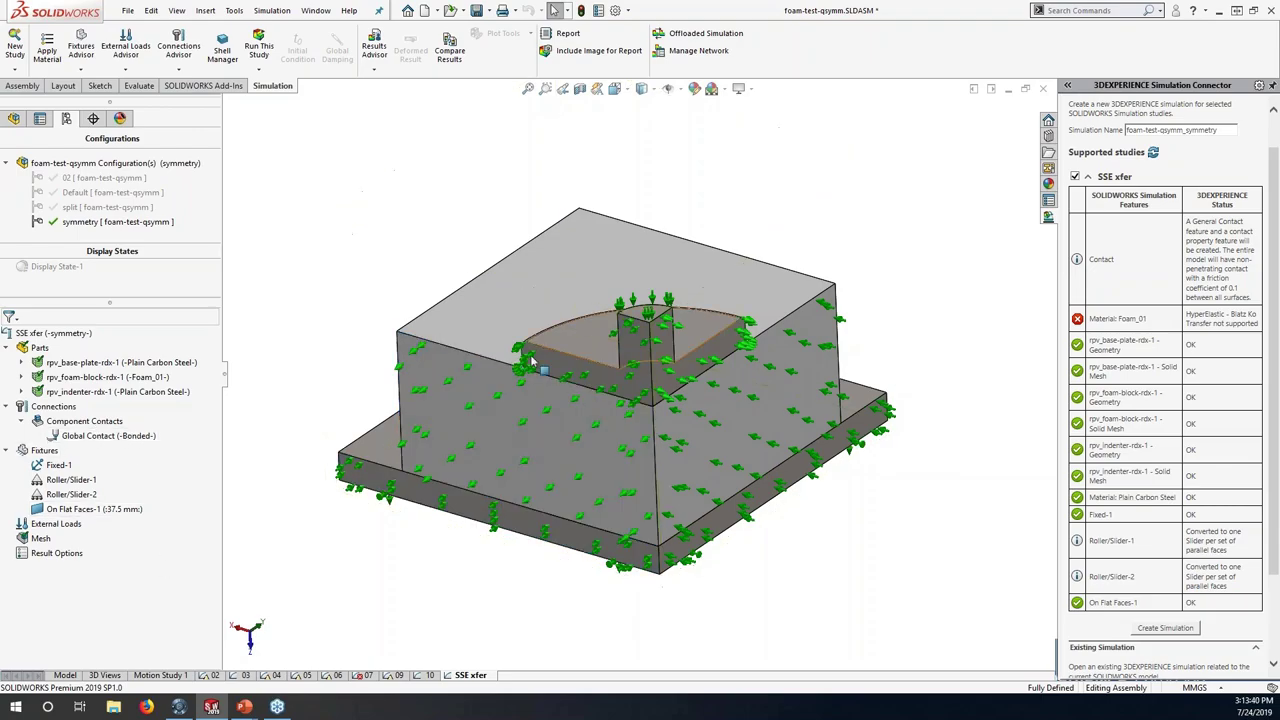
{"action": "left_click", "coordinate": [495, 385]}
{"action": "left_click", "coordinate": [335, 505]}
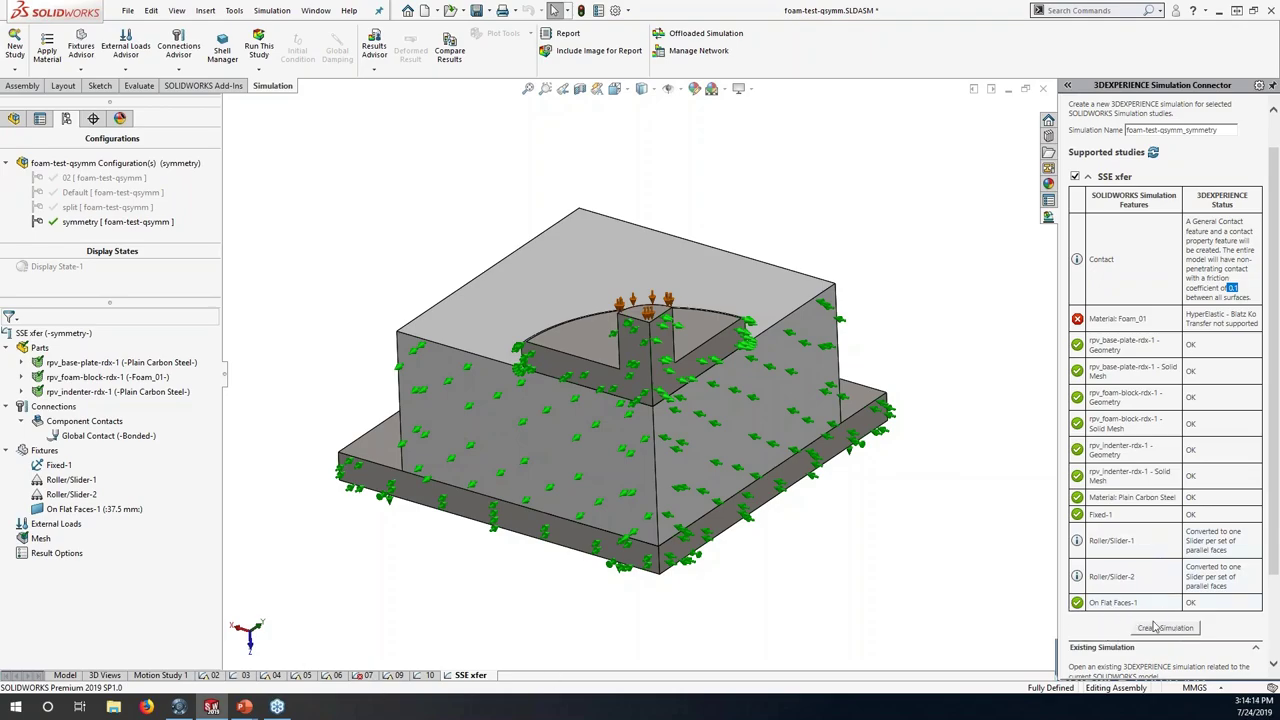
- In 3DEXPERIENCE, review the scenario's three restraints, including the hatched symmetry face
{"action": "left_click", "coordinate": [178, 707]}
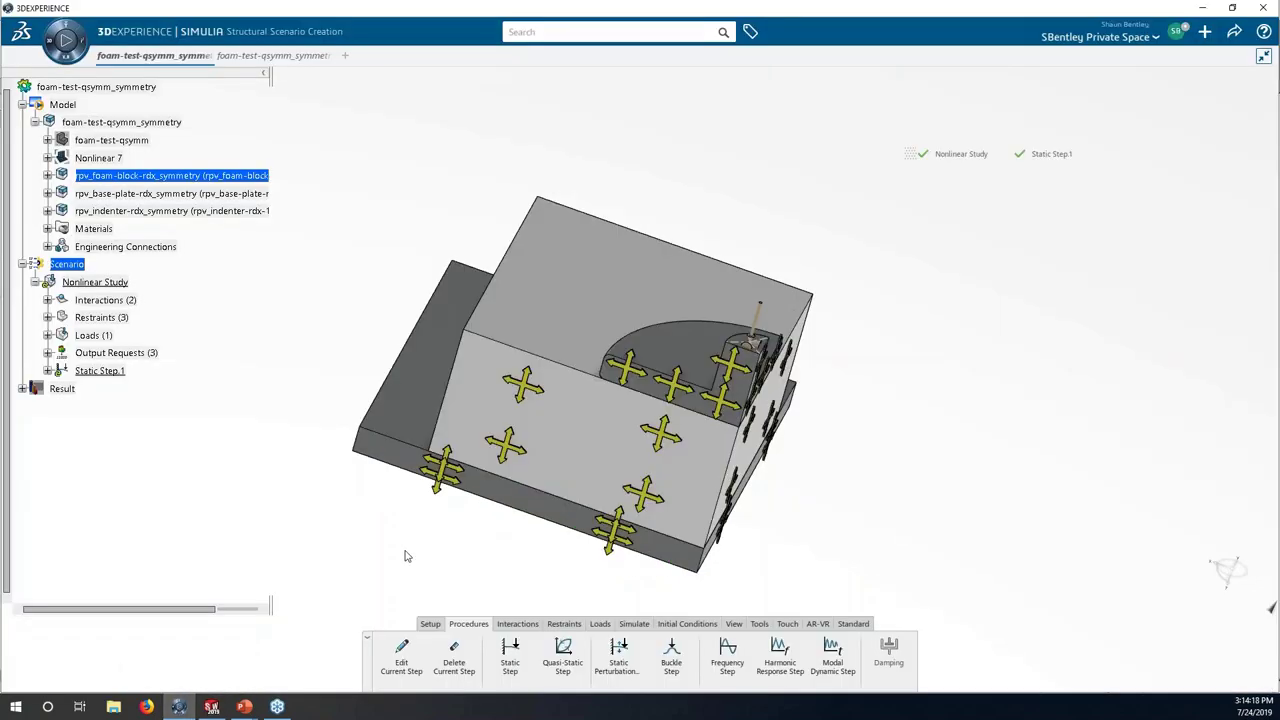
{"action": "middle_click_drag", "start_coordinate": [400, 549], "coordinate": [423, 563]}
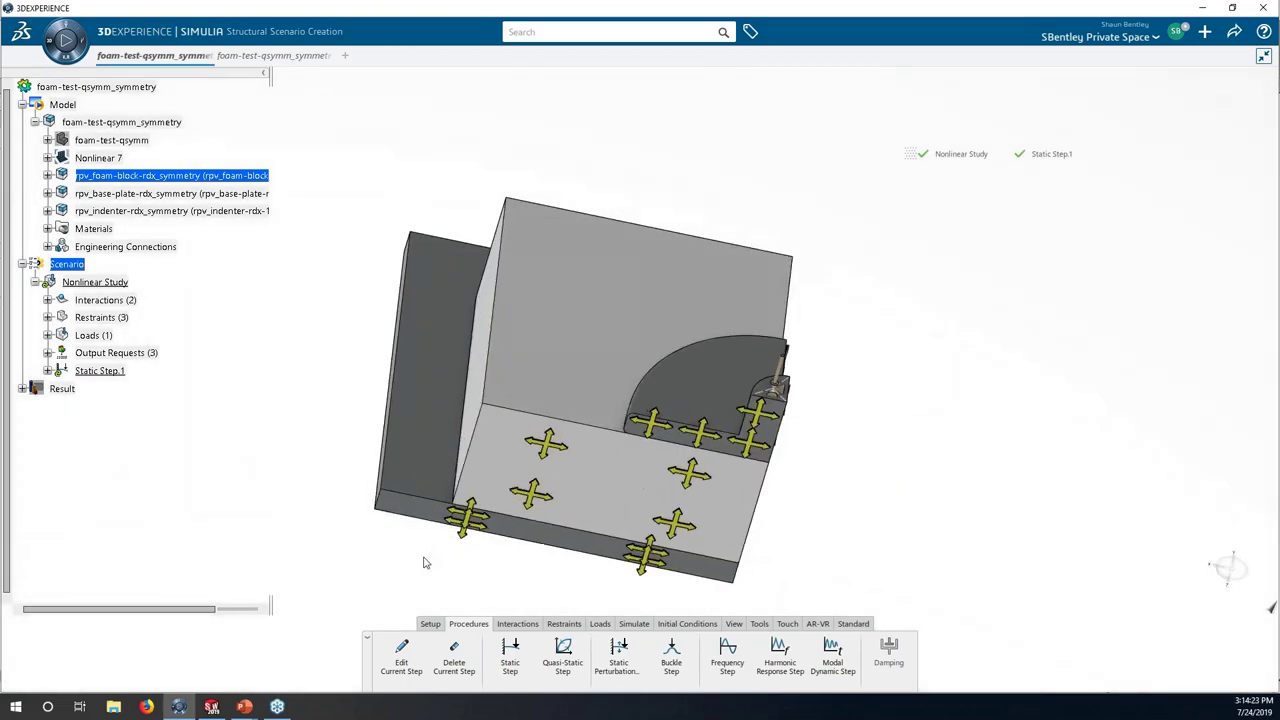
{"action": "left_click", "coordinate": [48, 317]}
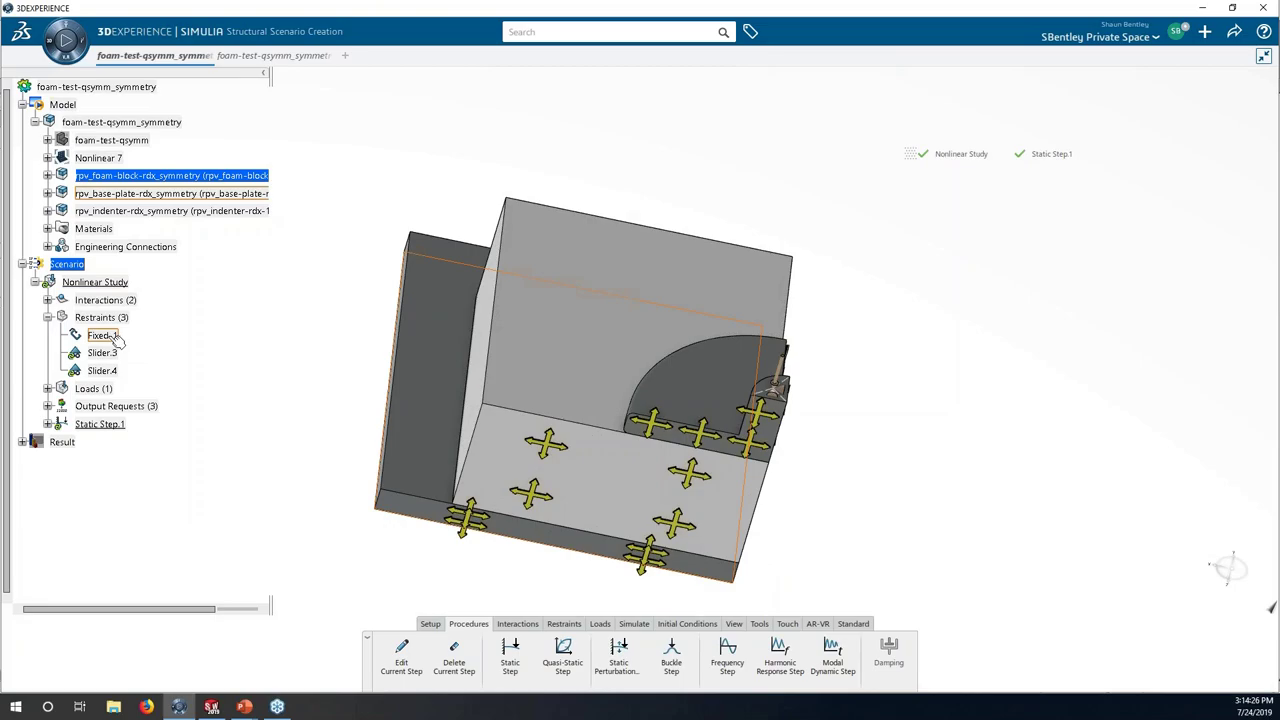
{"action": "middle_click_drag", "start_coordinate": [341, 443], "coordinate": [360, 377]}
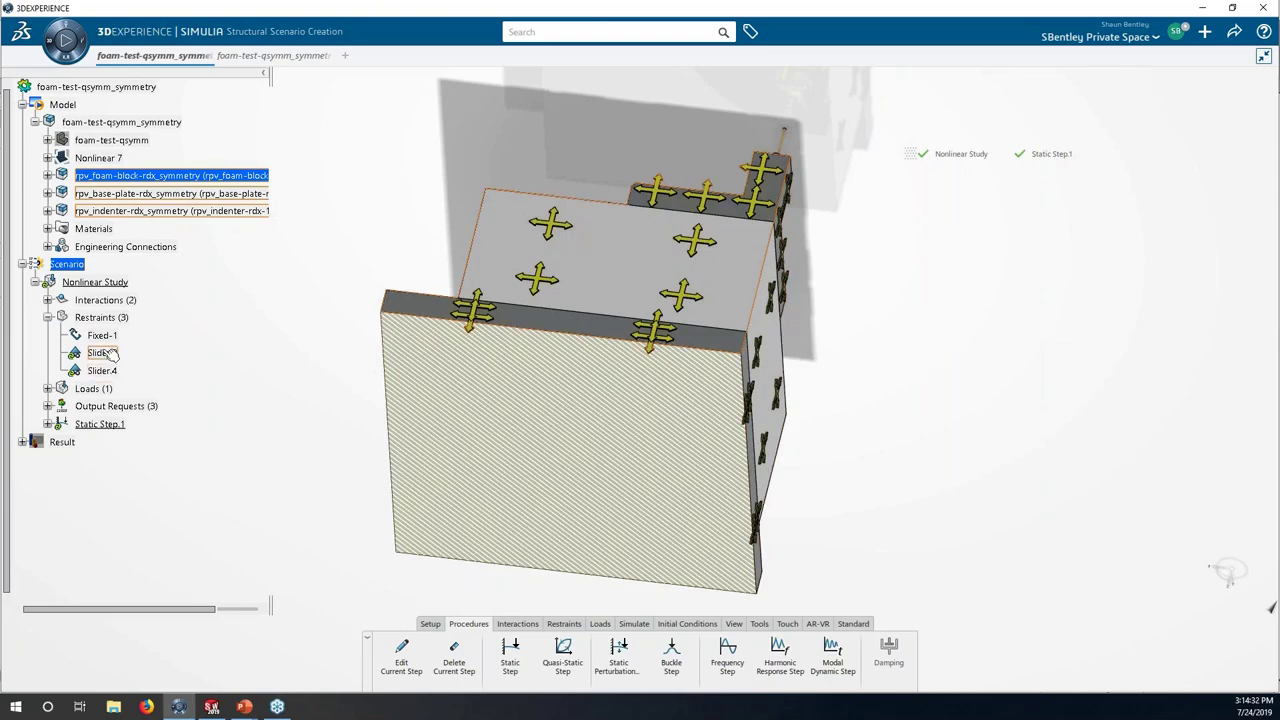
{"action": "mouse_move", "coordinate": [326, 270]}
{"action": "middle_mouse_down"}
{"action": "mouse_move", "coordinate": [300, 366]}
{"action": "mouse_move", "coordinate": [118, 372]}
{"action": "middle_mouse_up"}
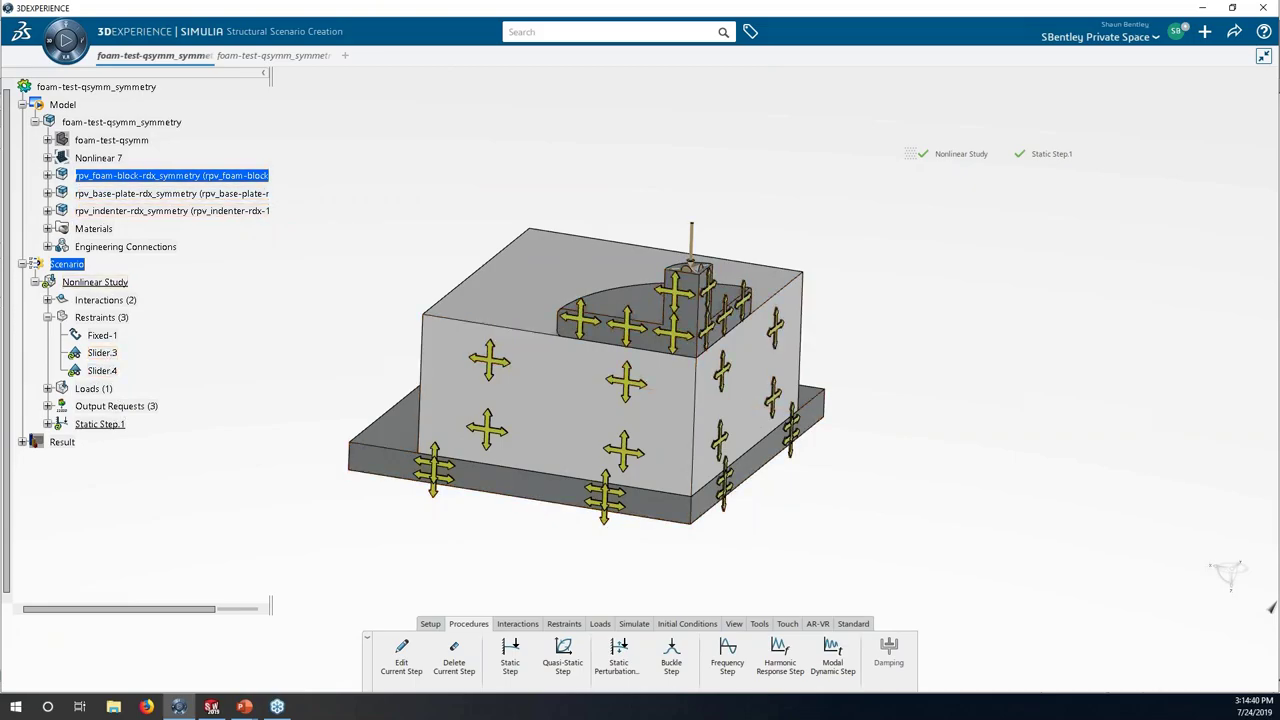
{"action": "left_click", "coordinate": [47, 317]}
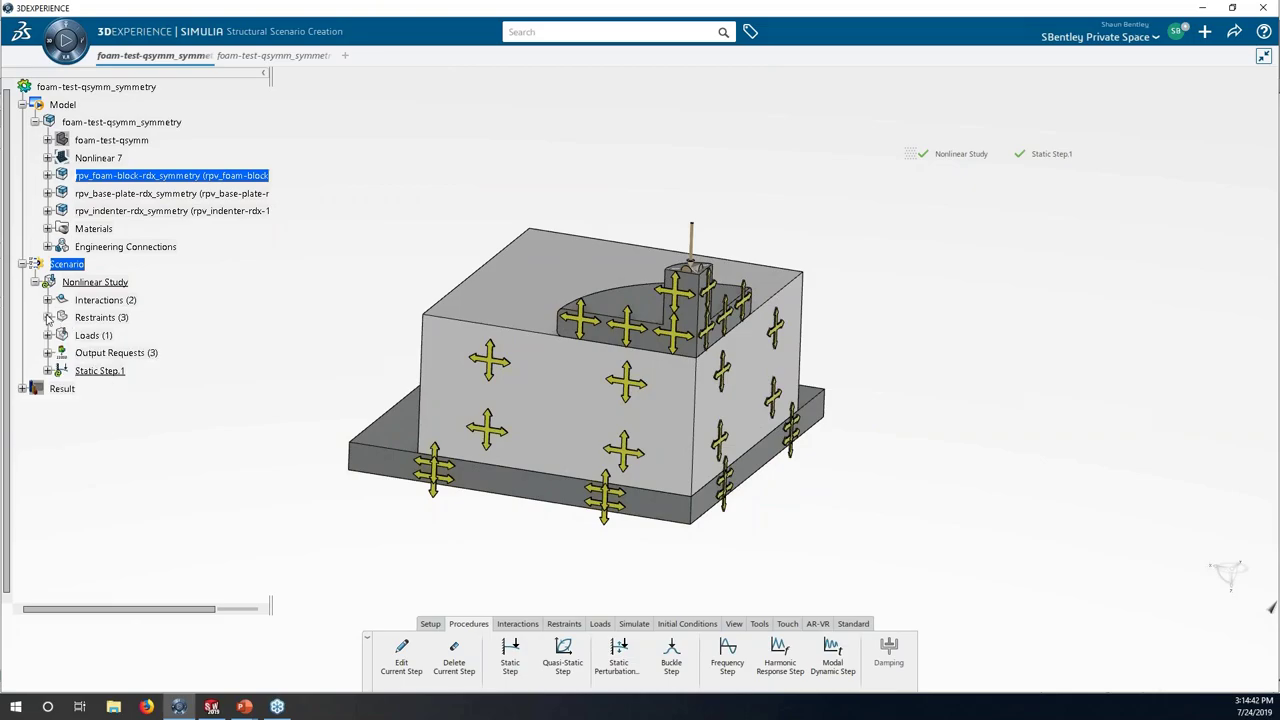
- Inspect load On Flat Faces-1_3_1's -37.5mm Z translation and close it unchanged
{"action": "left_click", "coordinate": [47, 335]}
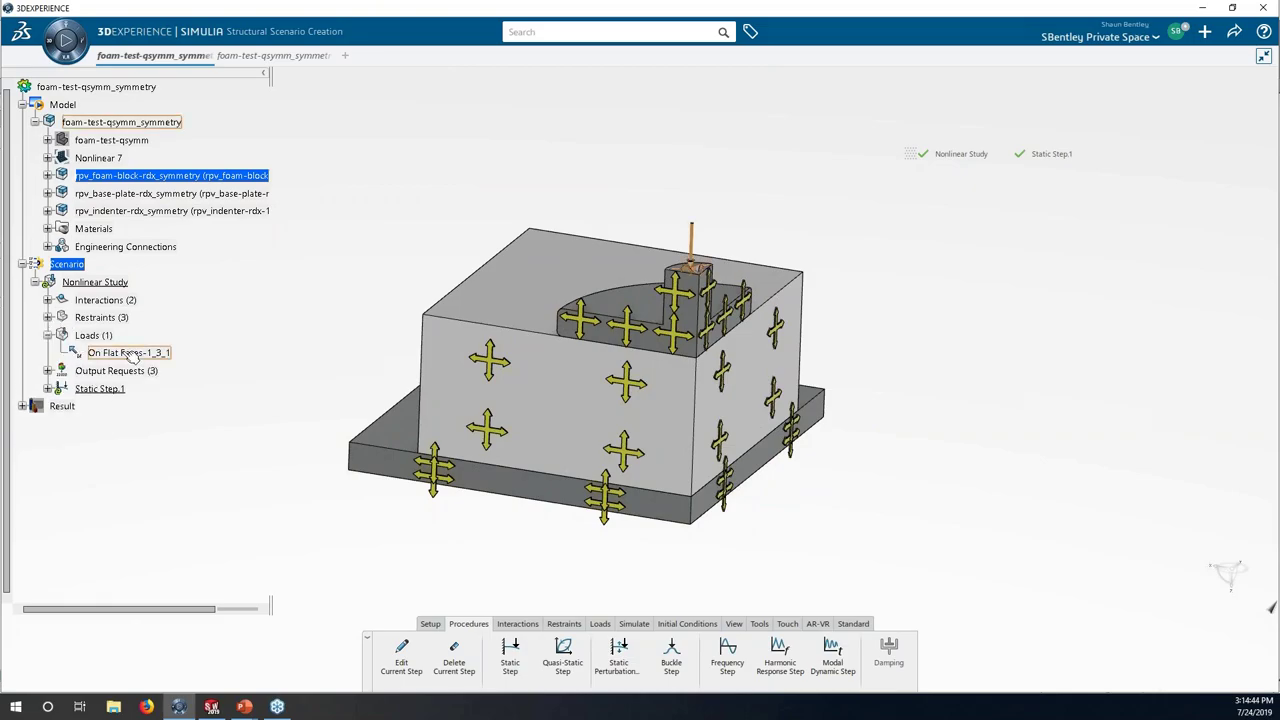
{"action": "double_click", "coordinate": [130, 353]}
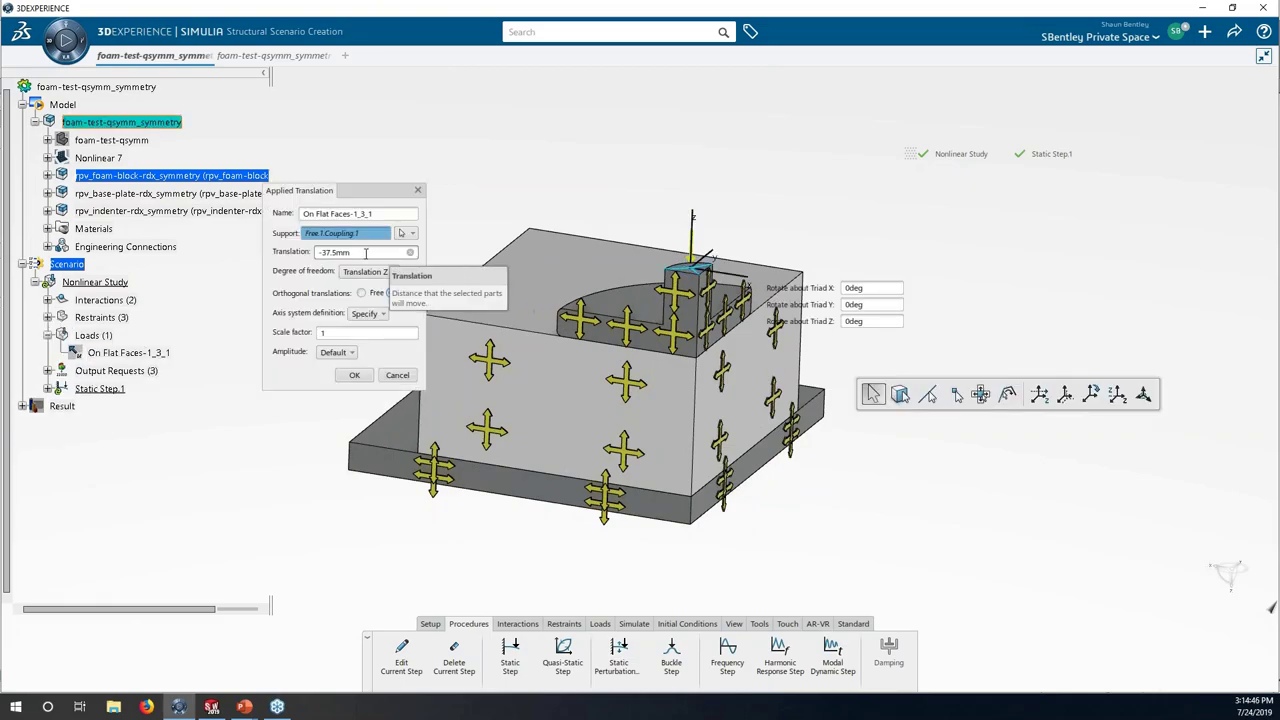
{"action": "left_click", "coordinate": [366, 252]}
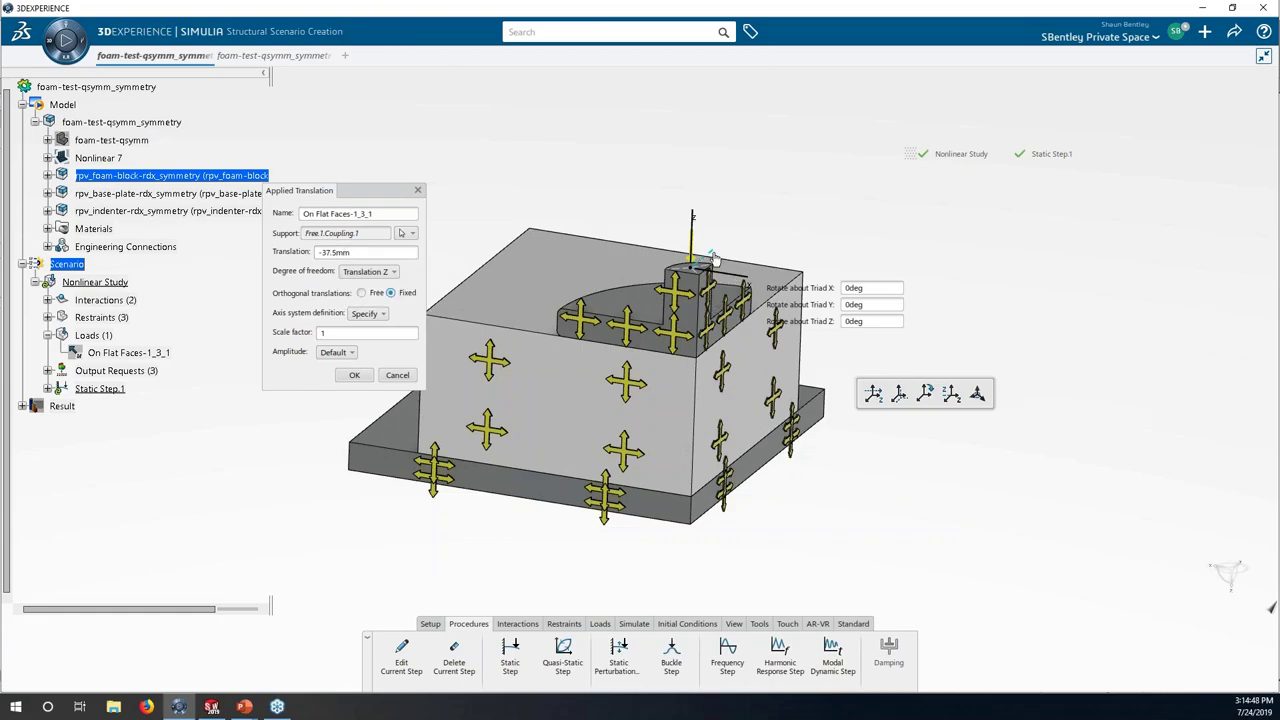
{"action": "left_click", "coordinate": [397, 375]}
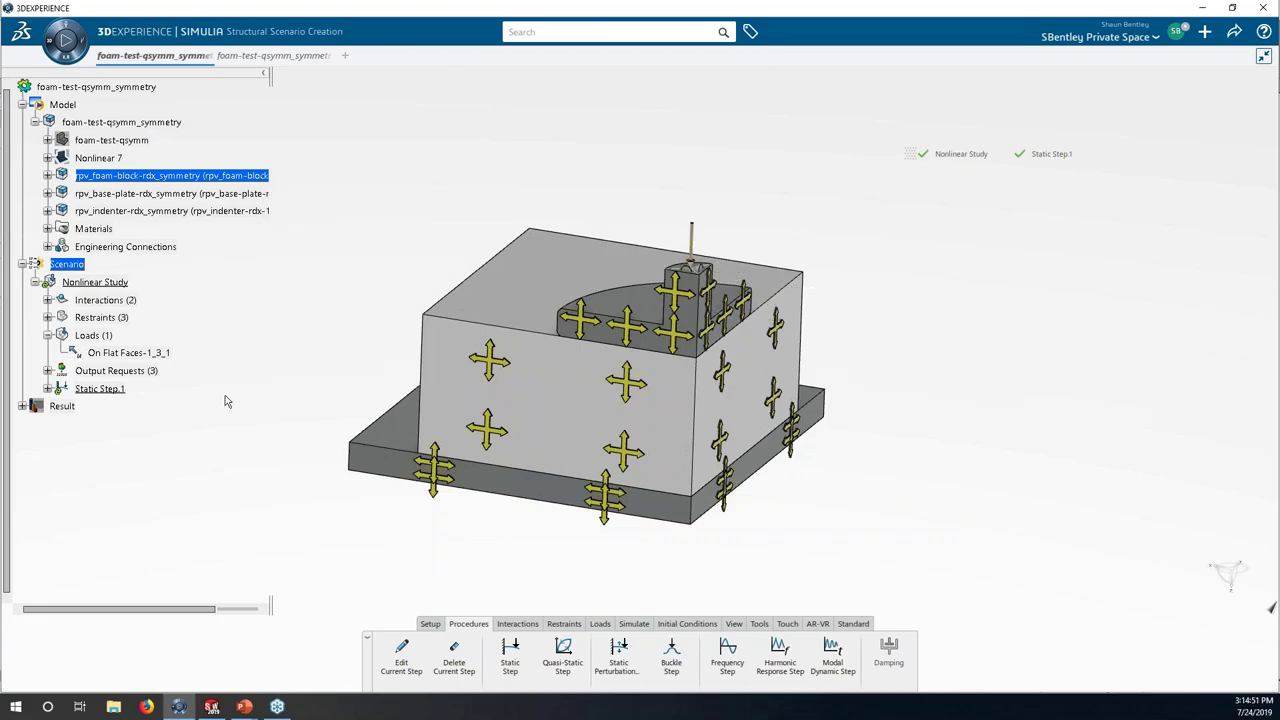
{"action": "left_click", "coordinate": [47, 334]}
- Review Contact Property.1's tangential friction settings, keeping Penalty enforcement
{"action": "left_click", "coordinate": [47, 300]}
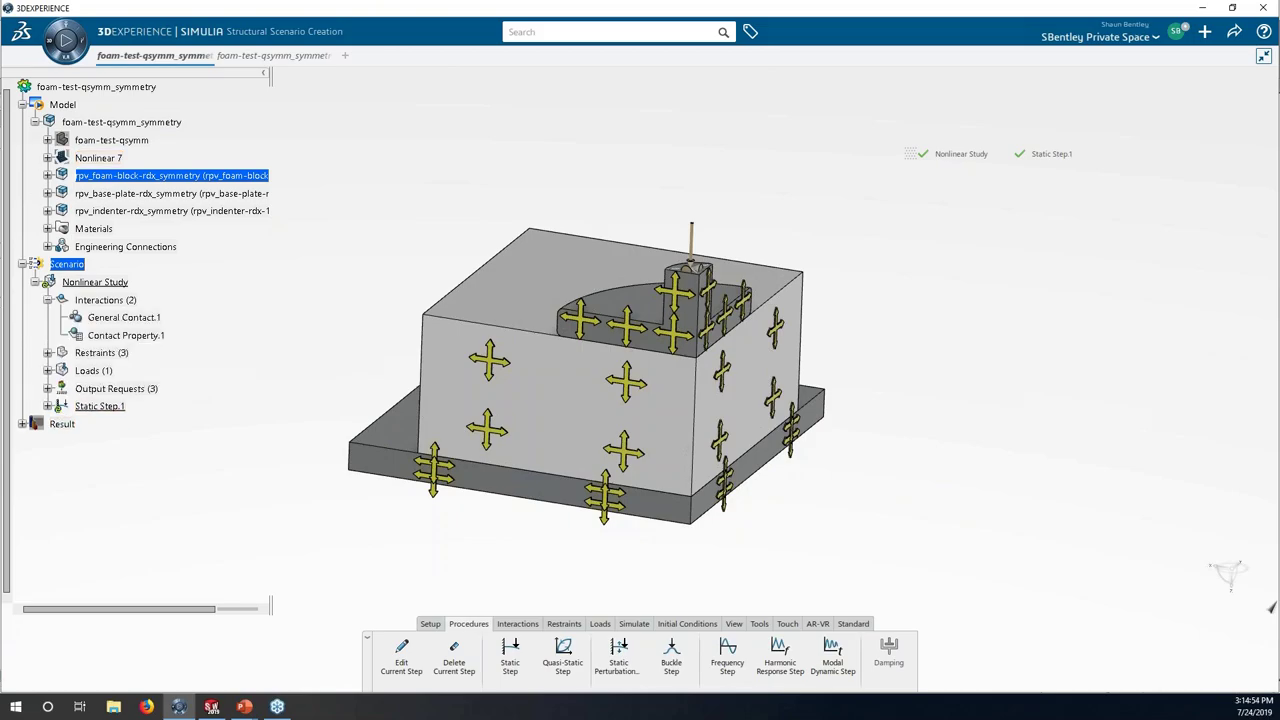
{"action": "double_click", "coordinate": [125, 335]}
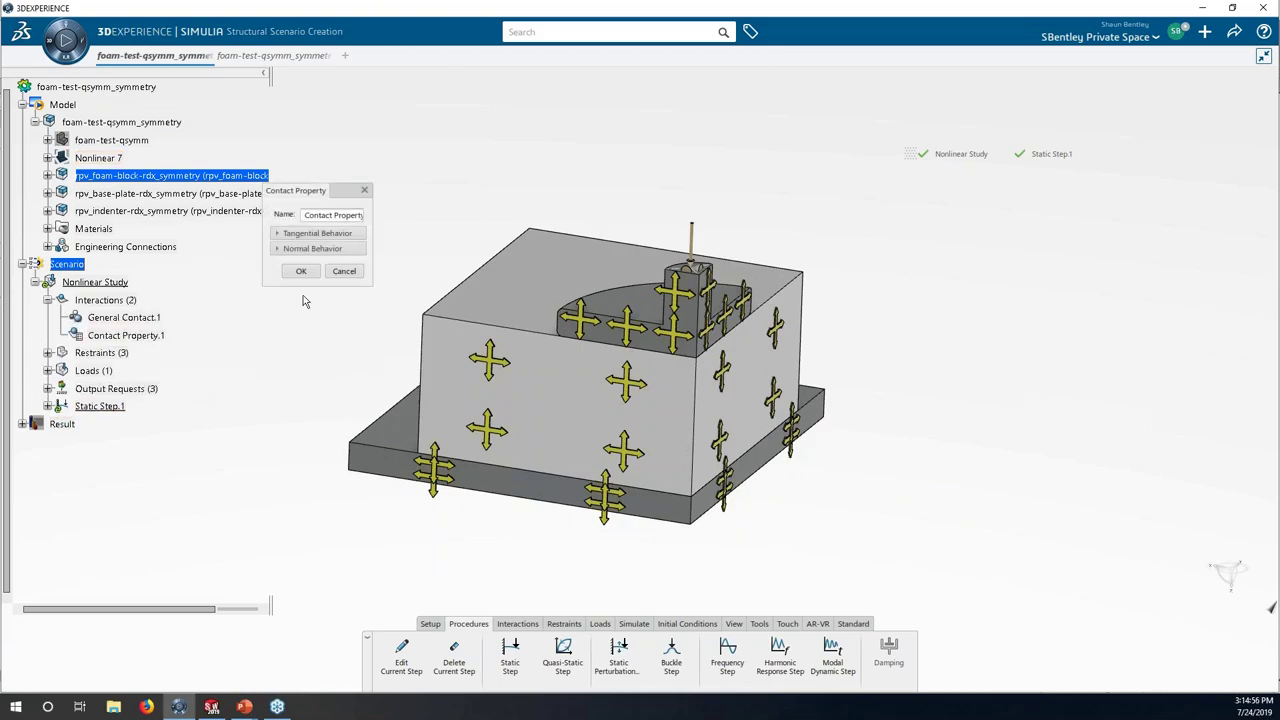
{"action": "left_click", "coordinate": [318, 233]}
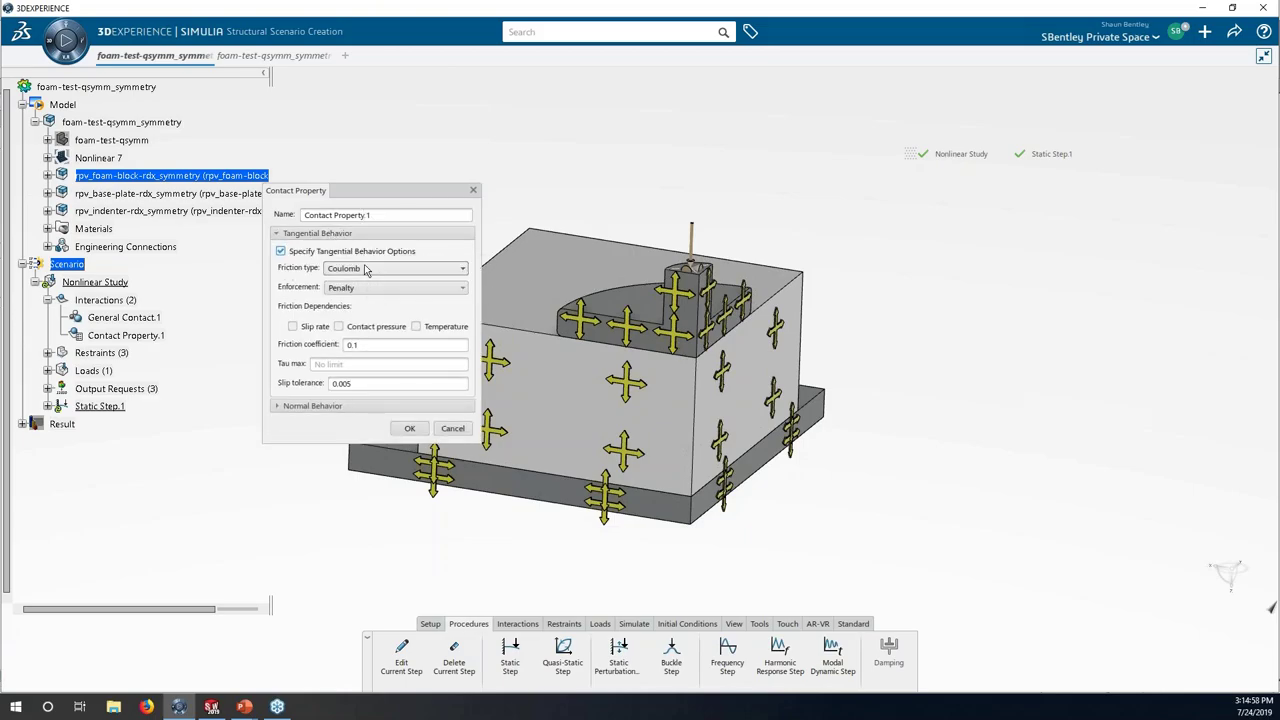
{"action": "mouse_move", "coordinate": [375, 358]}
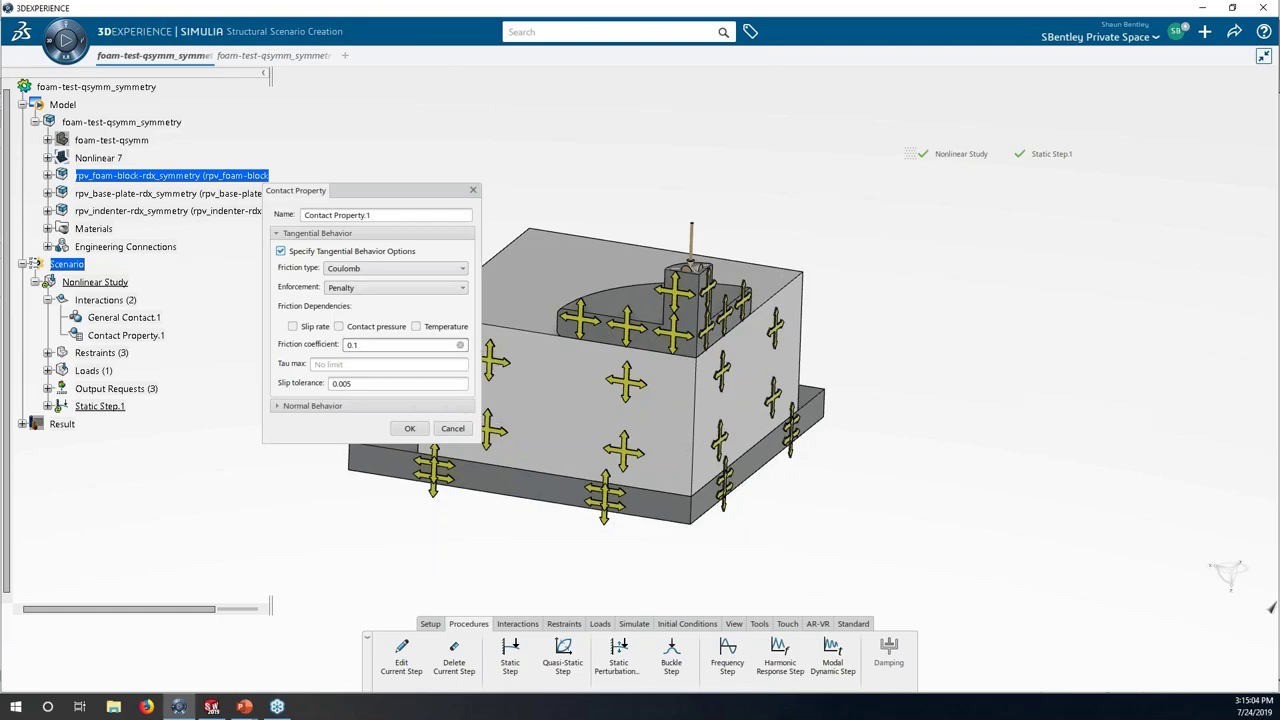
{"action": "mouse_move", "coordinate": [409, 377]}
{"action": "left_click", "coordinate": [362, 289]}
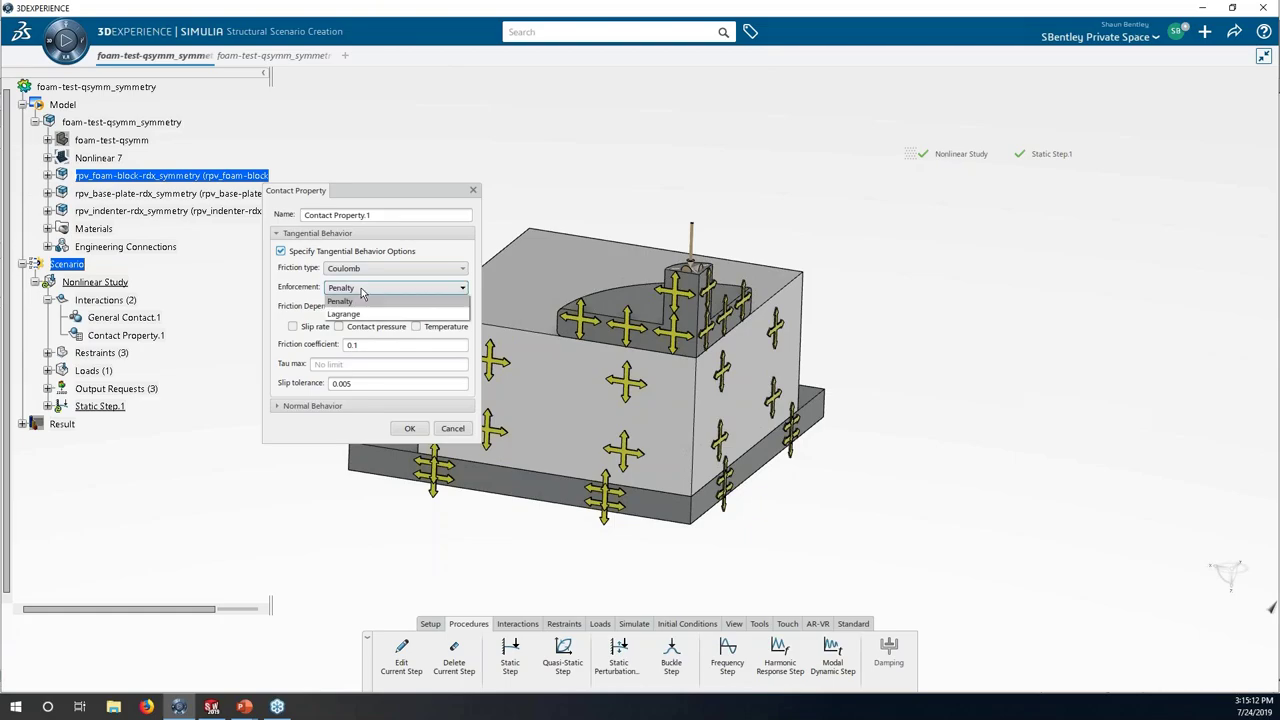
{"action": "left_click", "coordinate": [362, 289]}
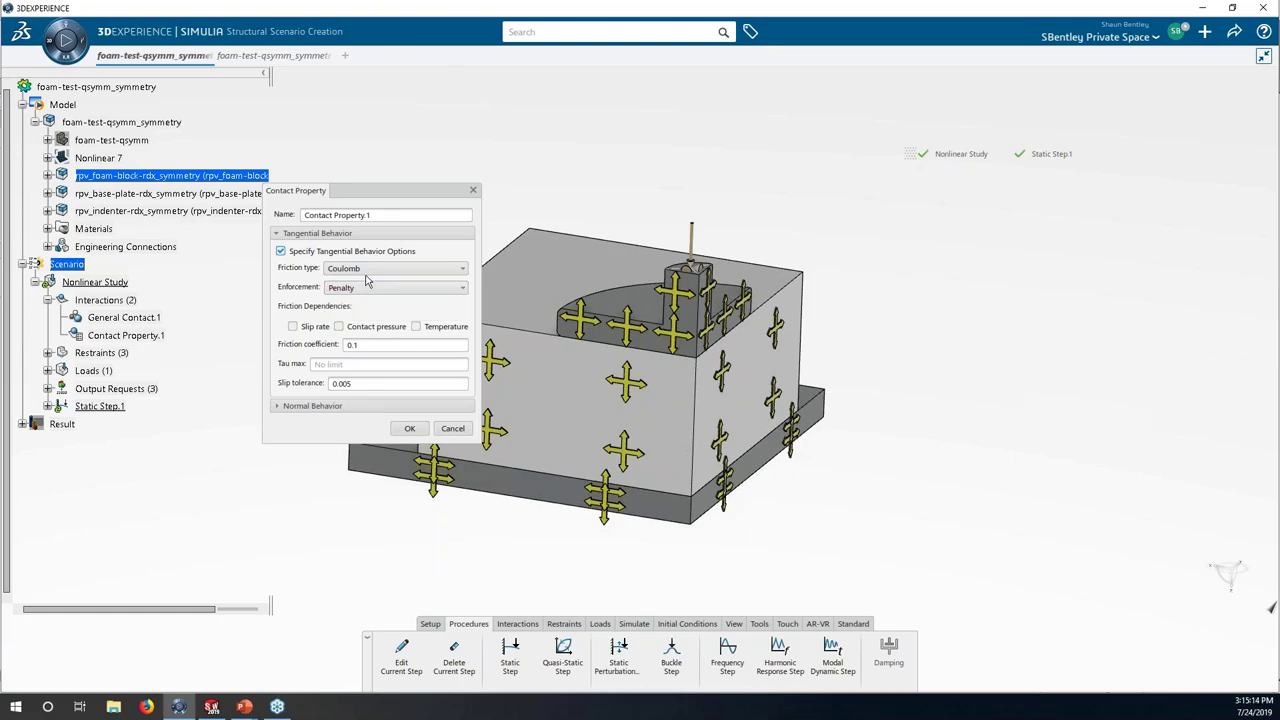
{"action": "left_click", "coordinate": [363, 289]}
{"action": "left_click", "coordinate": [364, 289]}
{"action": "left_click", "coordinate": [365, 289]}
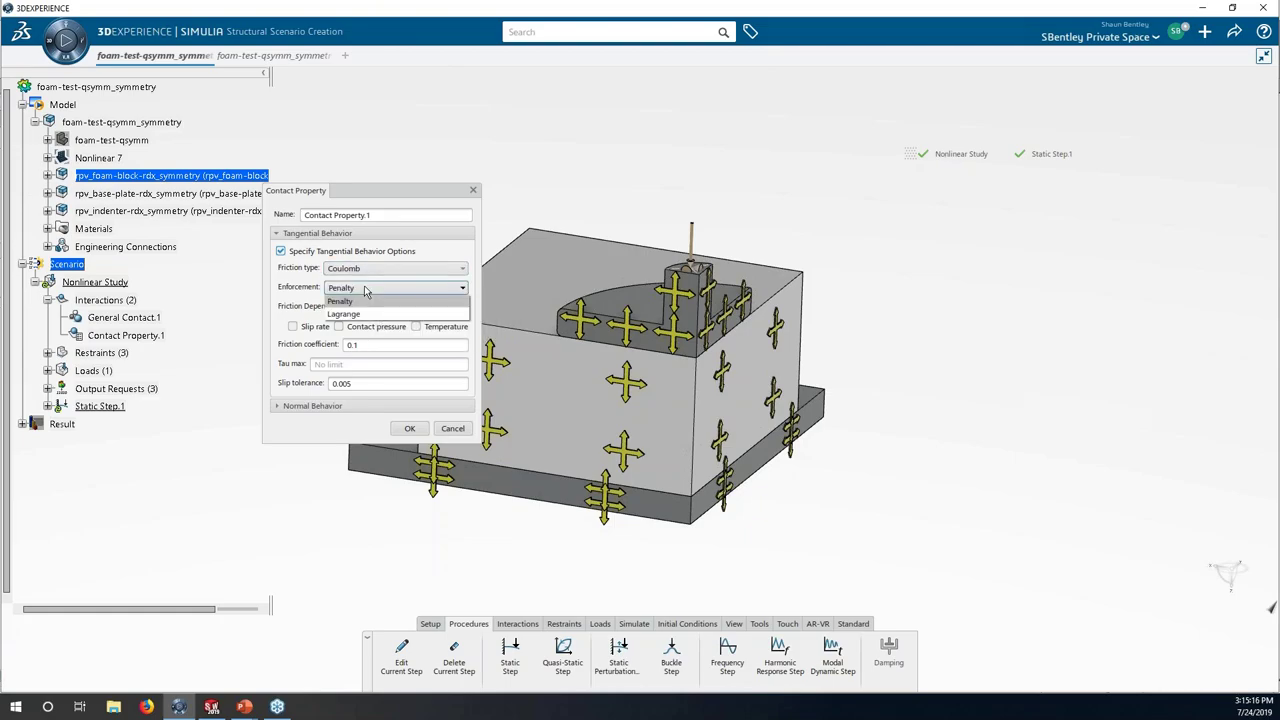
{"action": "left_click", "coordinate": [362, 345]}
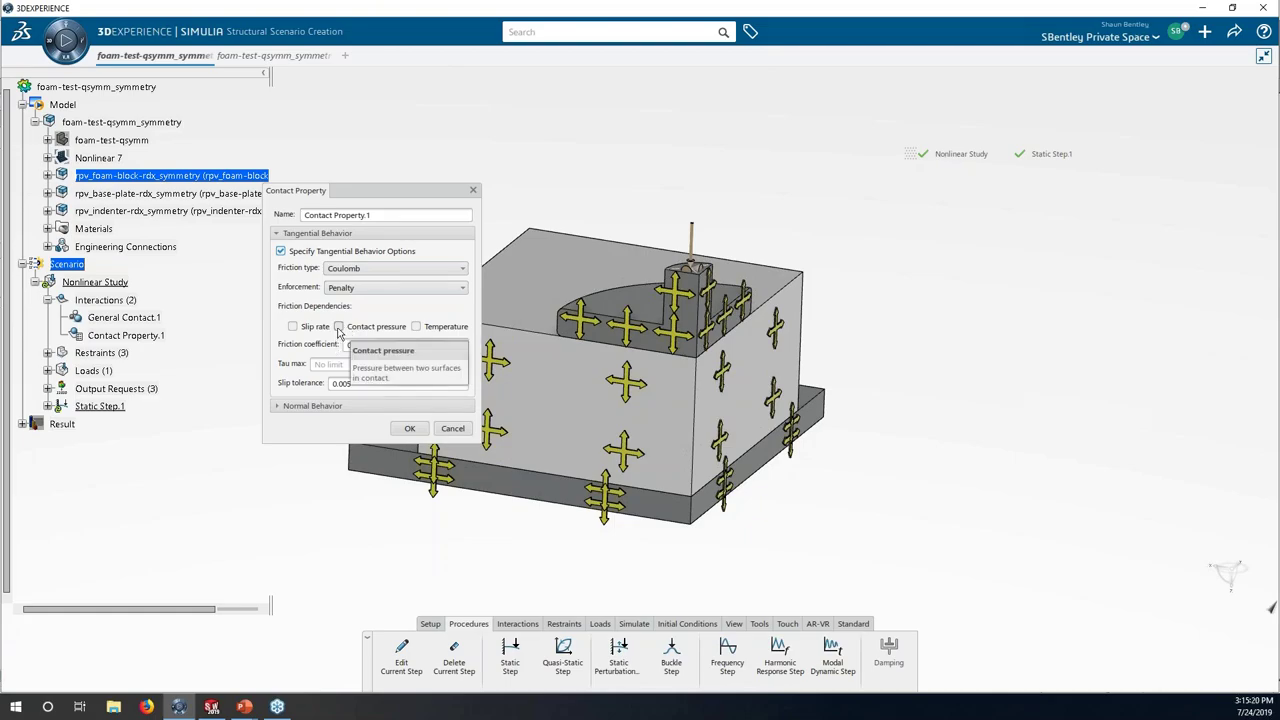
- Keep constant Coulomb friction at 0.1, cancel the contact property, and collapse Interactions
{"action": "left_click", "coordinate": [340, 328]}
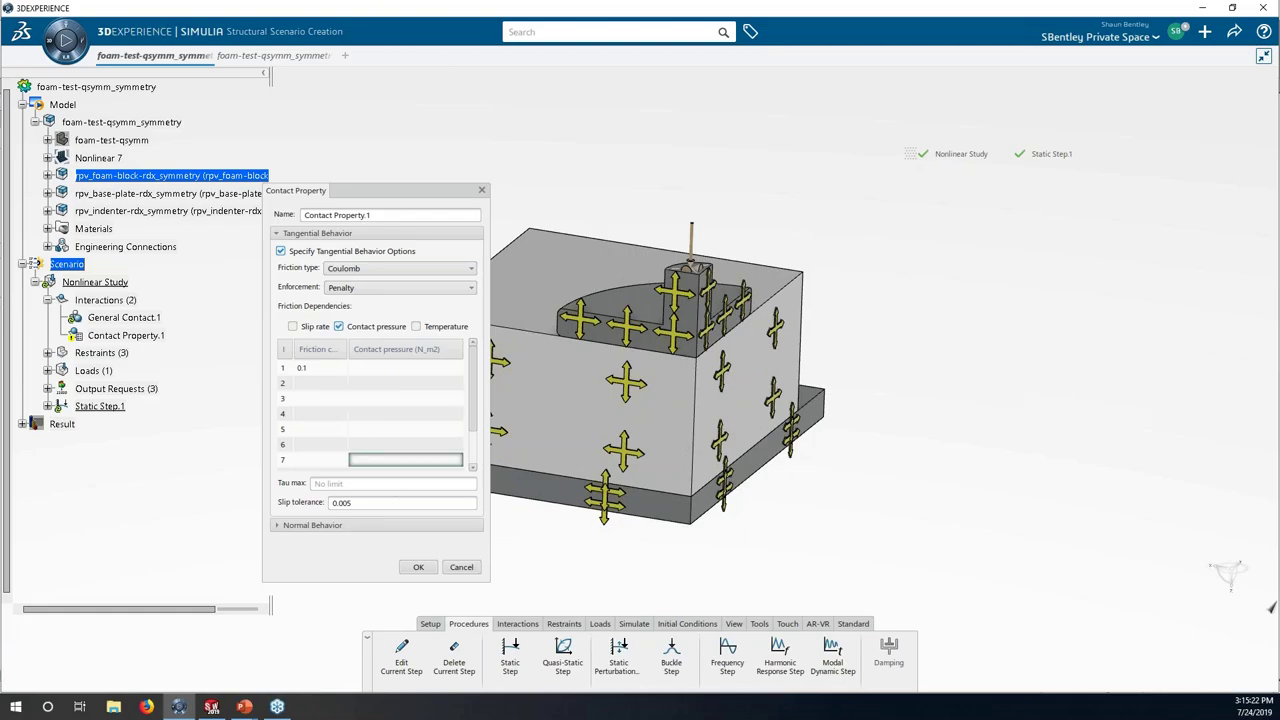
{"action": "left_click", "coordinate": [338, 326]}
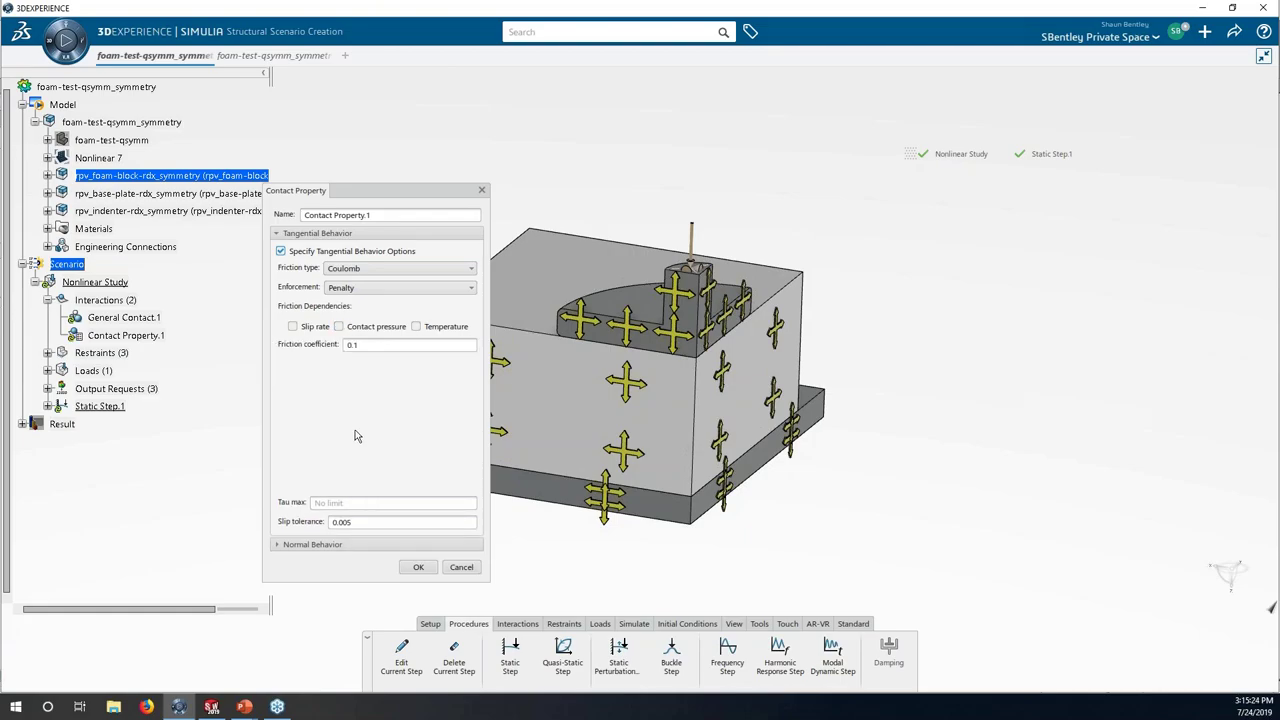
{"action": "double_click", "coordinate": [364, 344]}
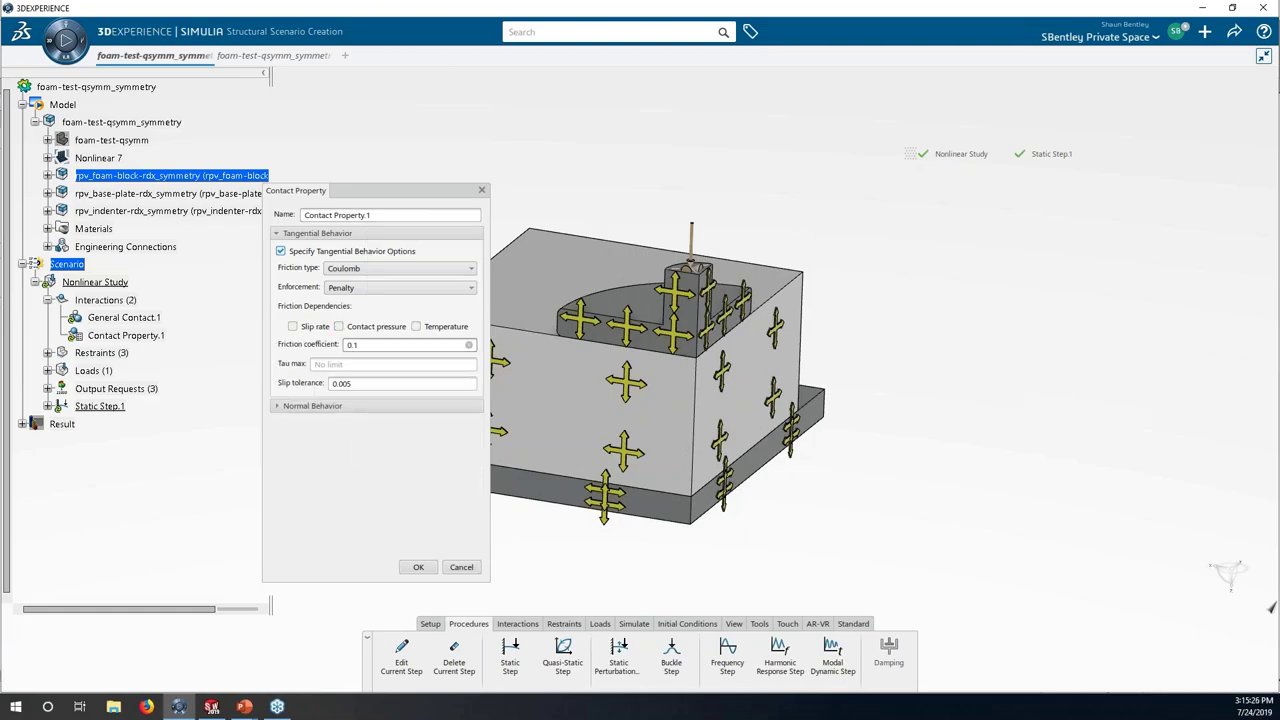
{"action": "left_click", "coordinate": [459, 569]}
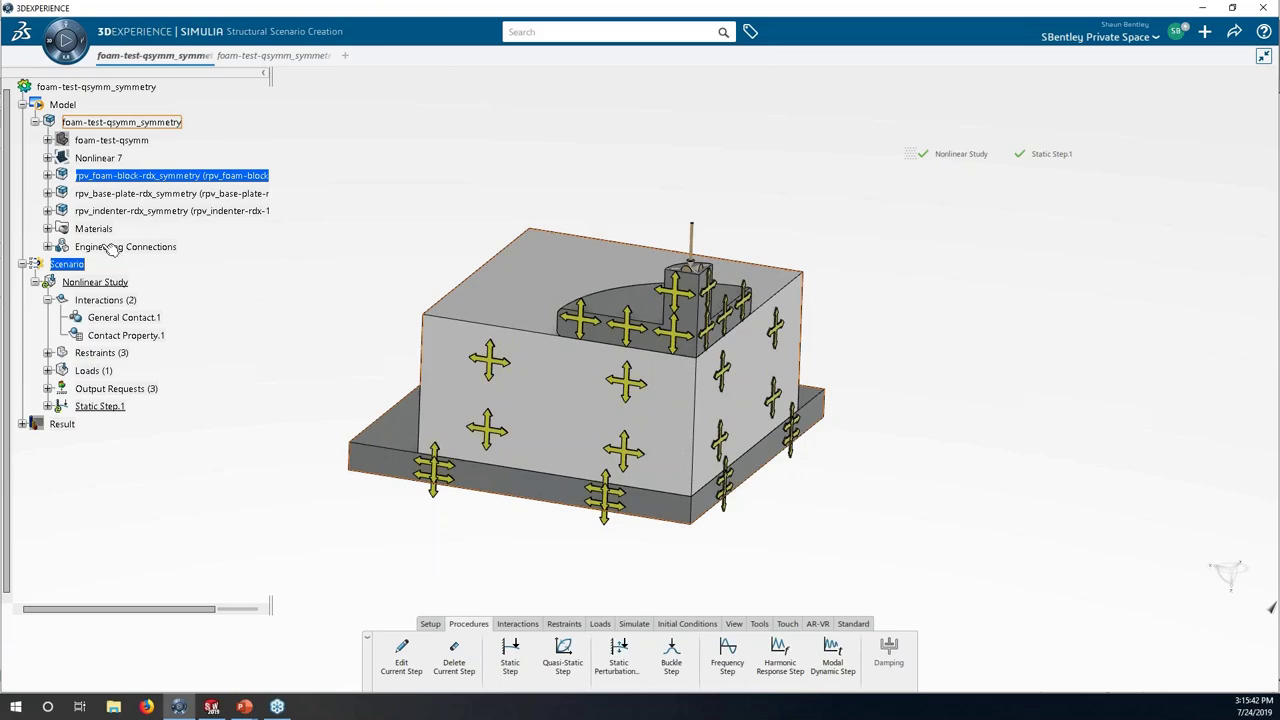
{"action": "left_click", "coordinate": [47, 301]}
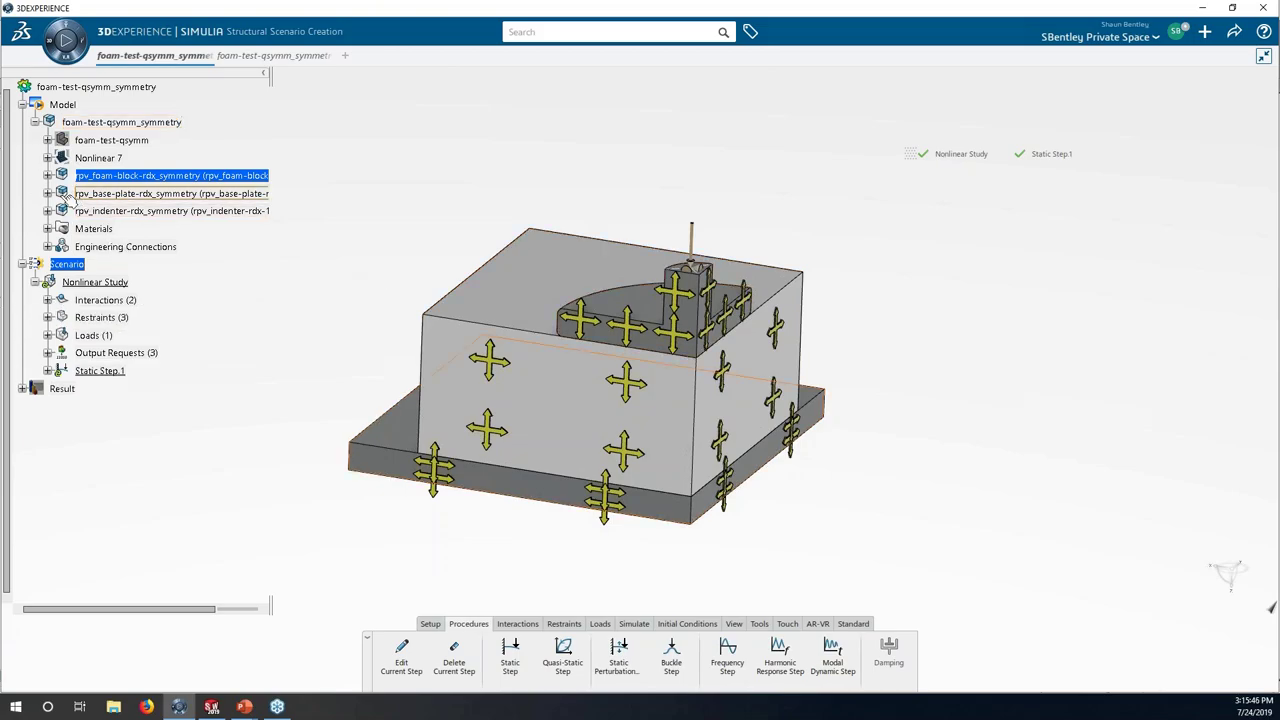
{"action": "left_click", "coordinate": [48, 158]}
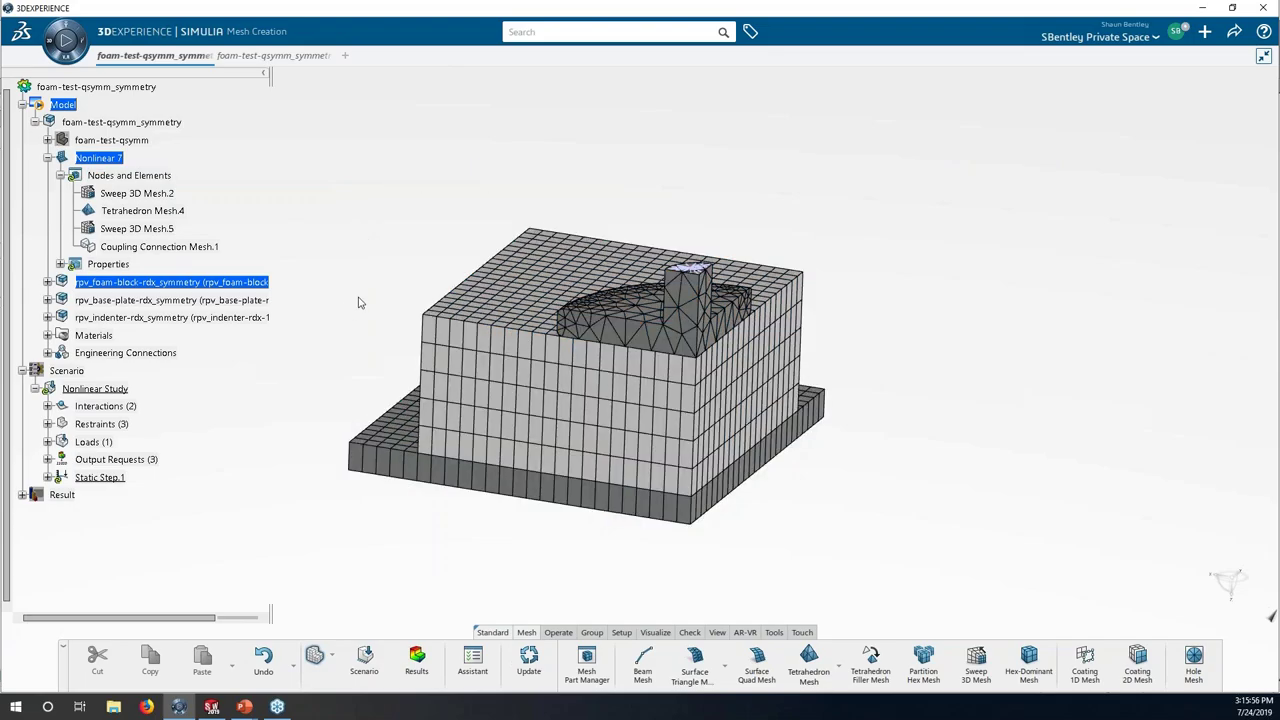
- Delete the foam block's Sweep 3D Mesh.5 under Nonlinear 7 > Nodes and Elements
{"action": "middle_click_drag", "start_coordinate": [347, 283], "coordinate": [355, 310]}
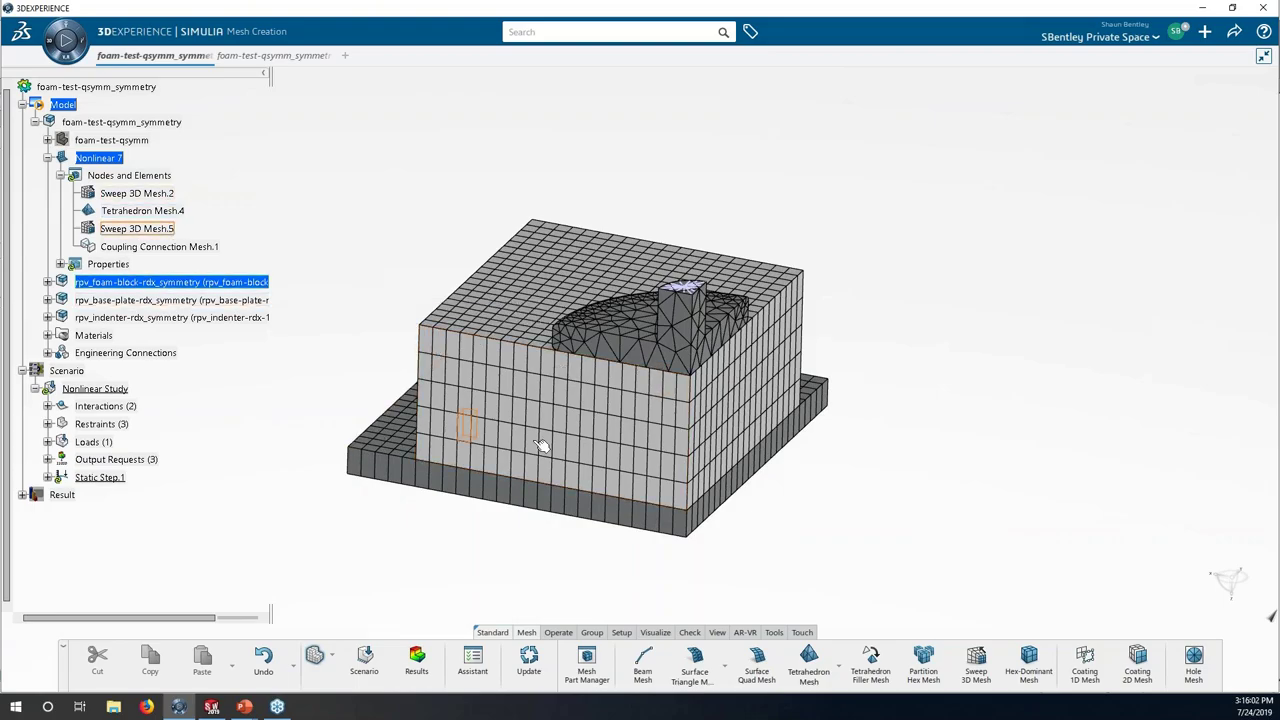
{"action": "left_click", "coordinate": [470, 362]}
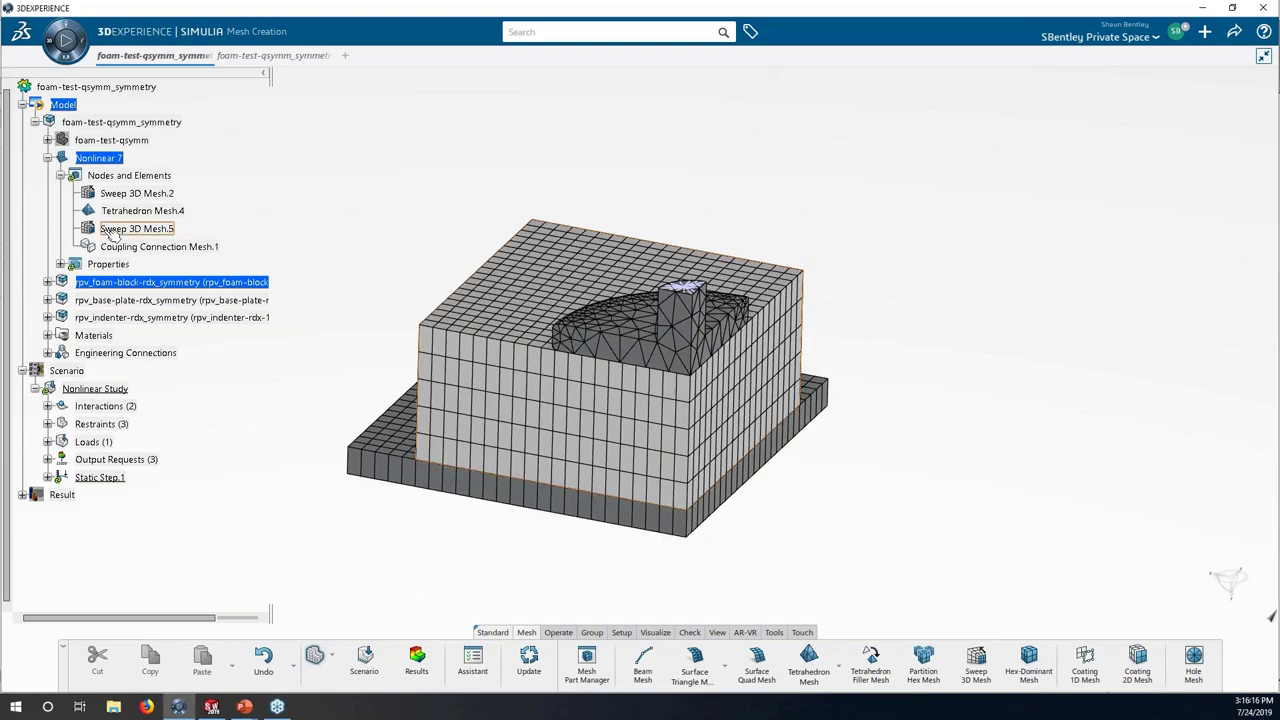
{"action": "left_click", "coordinate": [113, 233]}
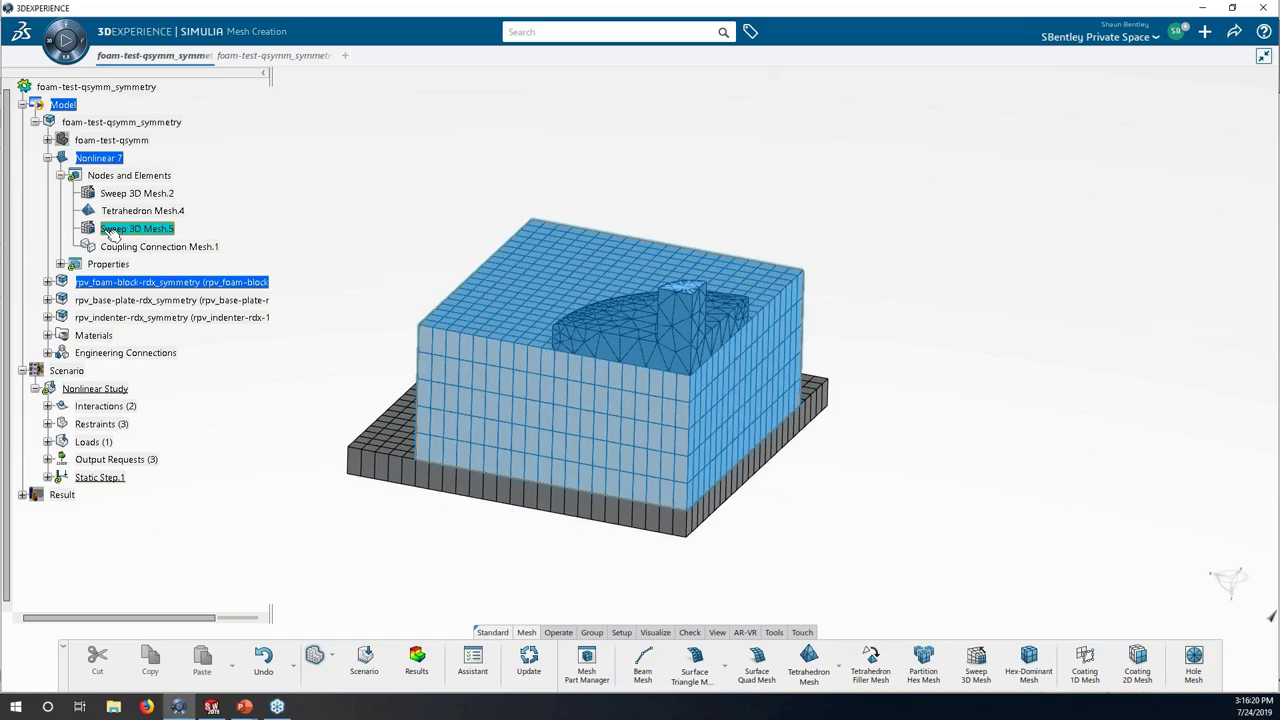
{"action": "key", "text": "Delete"}
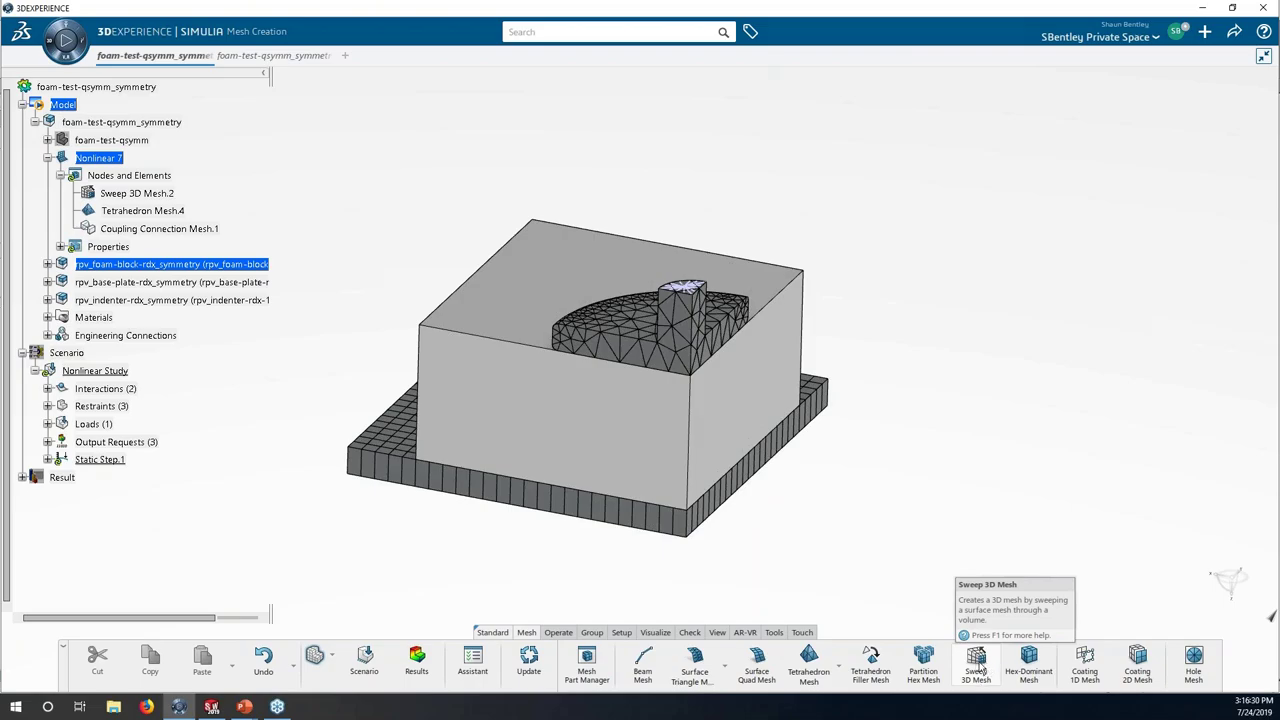
- Sweep-mesh the foam block as Sweep 3D Mesh.6 with 5 mm elements and 5 layers
{"action": "left_click", "coordinate": [978, 667]}
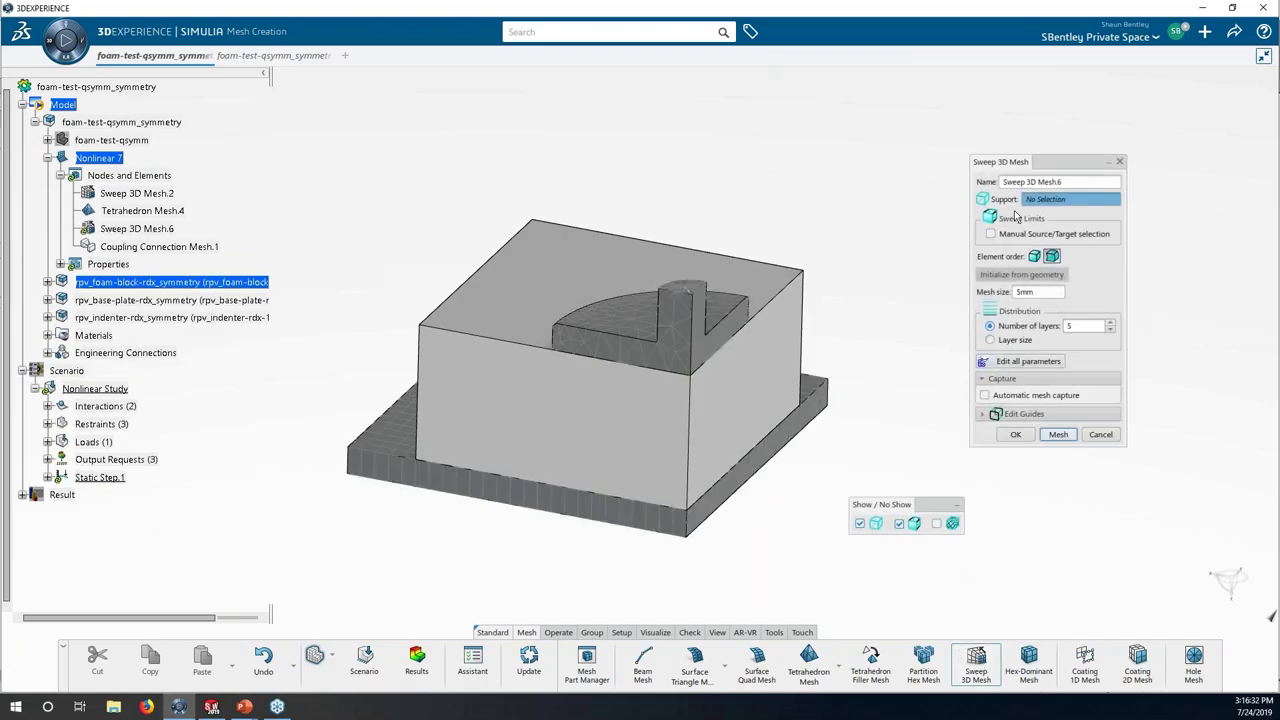
{"action": "left_click", "coordinate": [539, 295]}
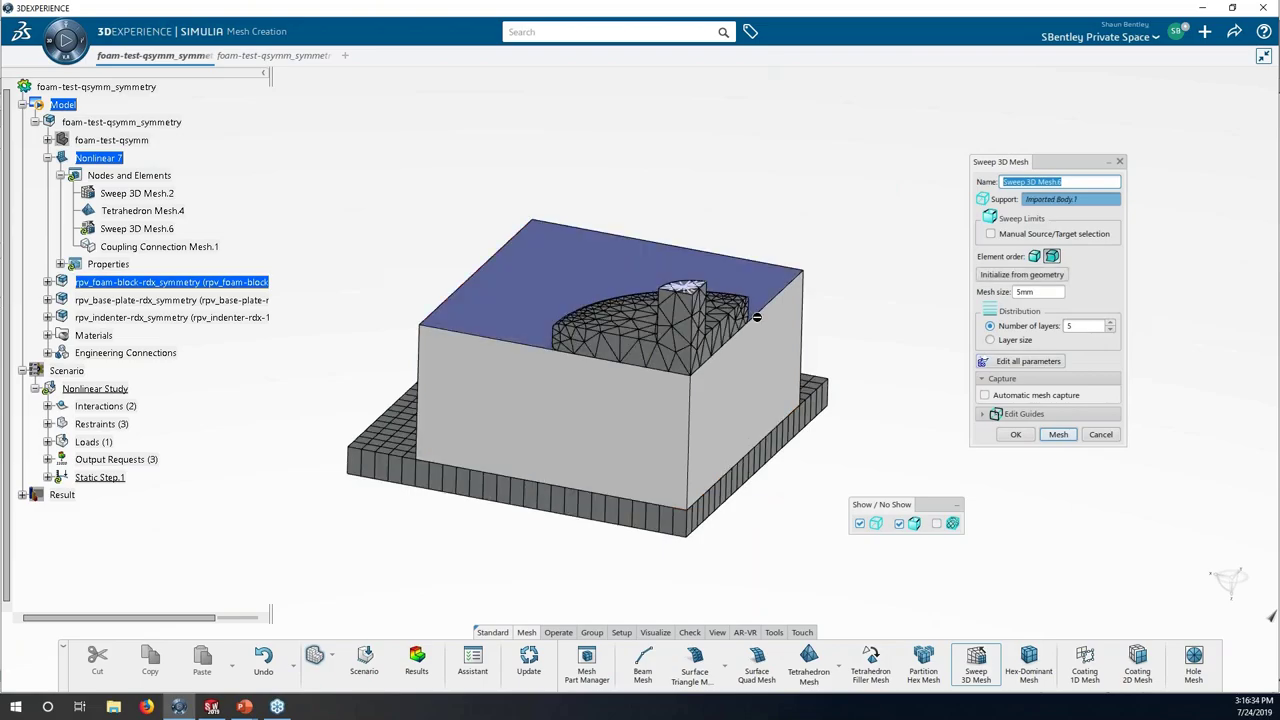
{"action": "left_click", "coordinate": [1068, 325]}
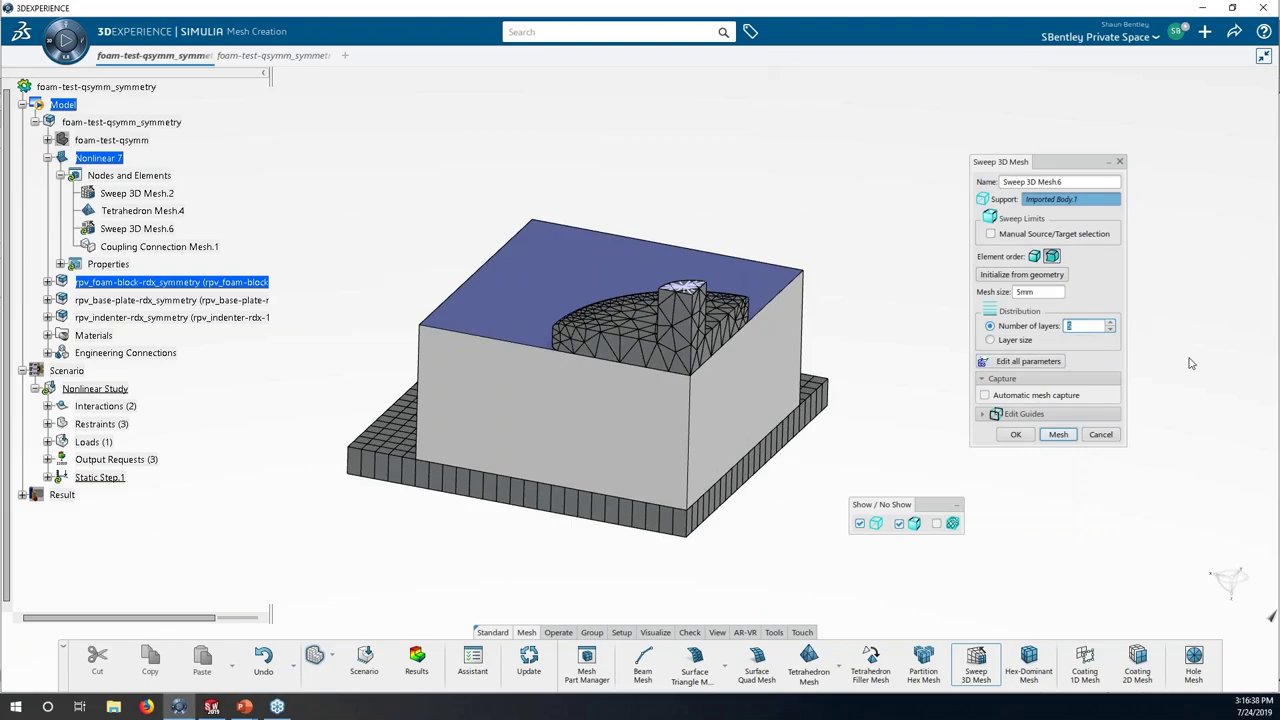
{"action": "left_click", "coordinate": [1057, 435]}
{"action": "left_click", "coordinate": [1057, 435]}
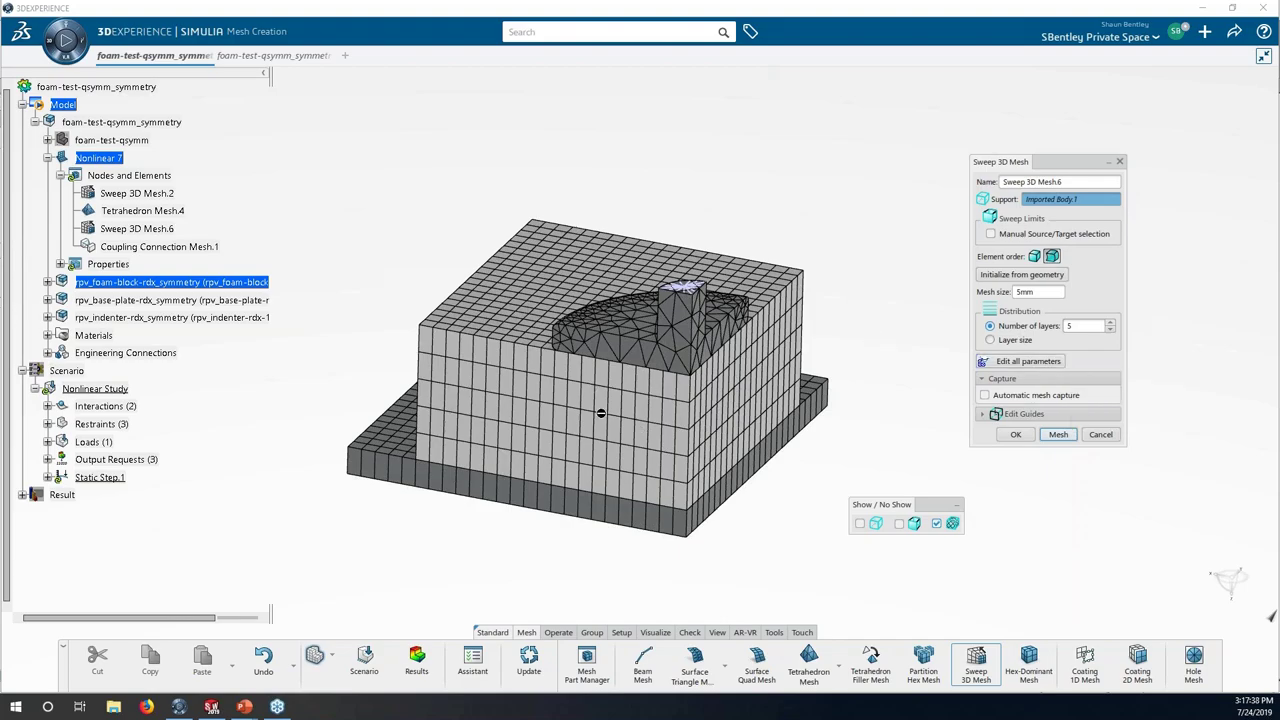
- Remesh Sweep 3D Mesh.6 with 8 layers, revert to 5 layers, and confirm
{"action": "double_click", "coordinate": [1095, 325]}
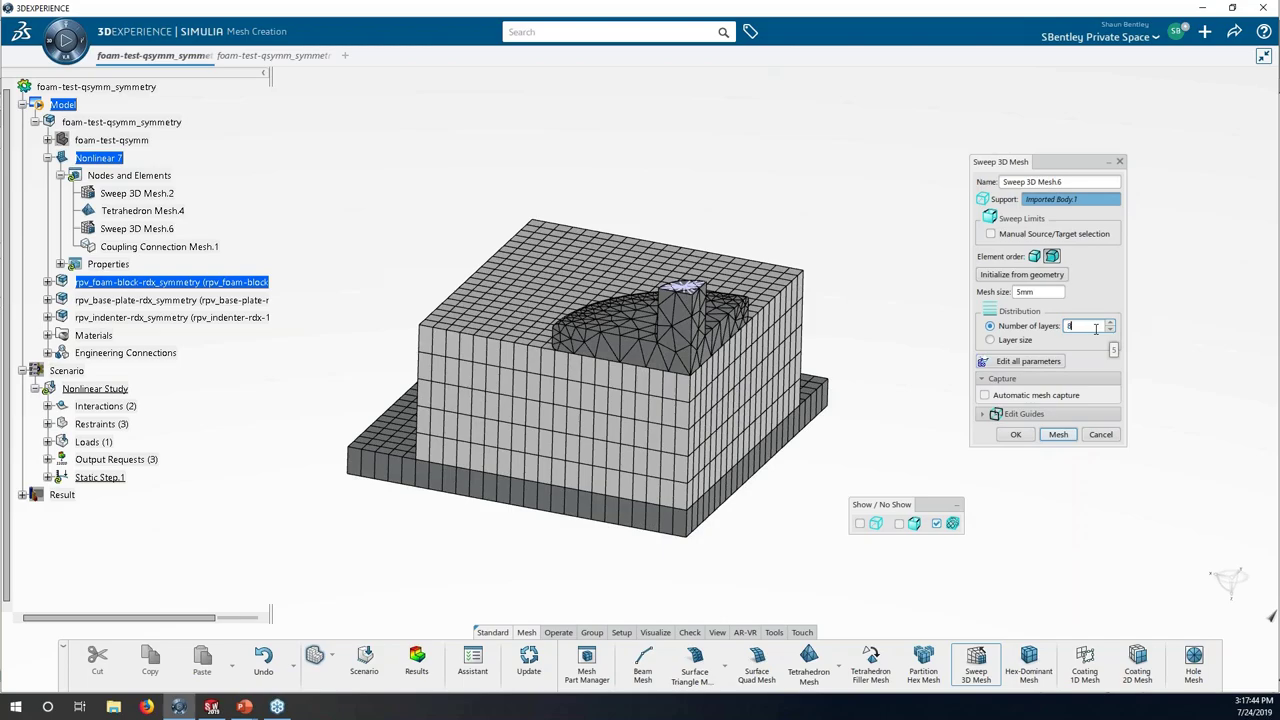
{"action": "left_click", "coordinate": [1060, 436]}
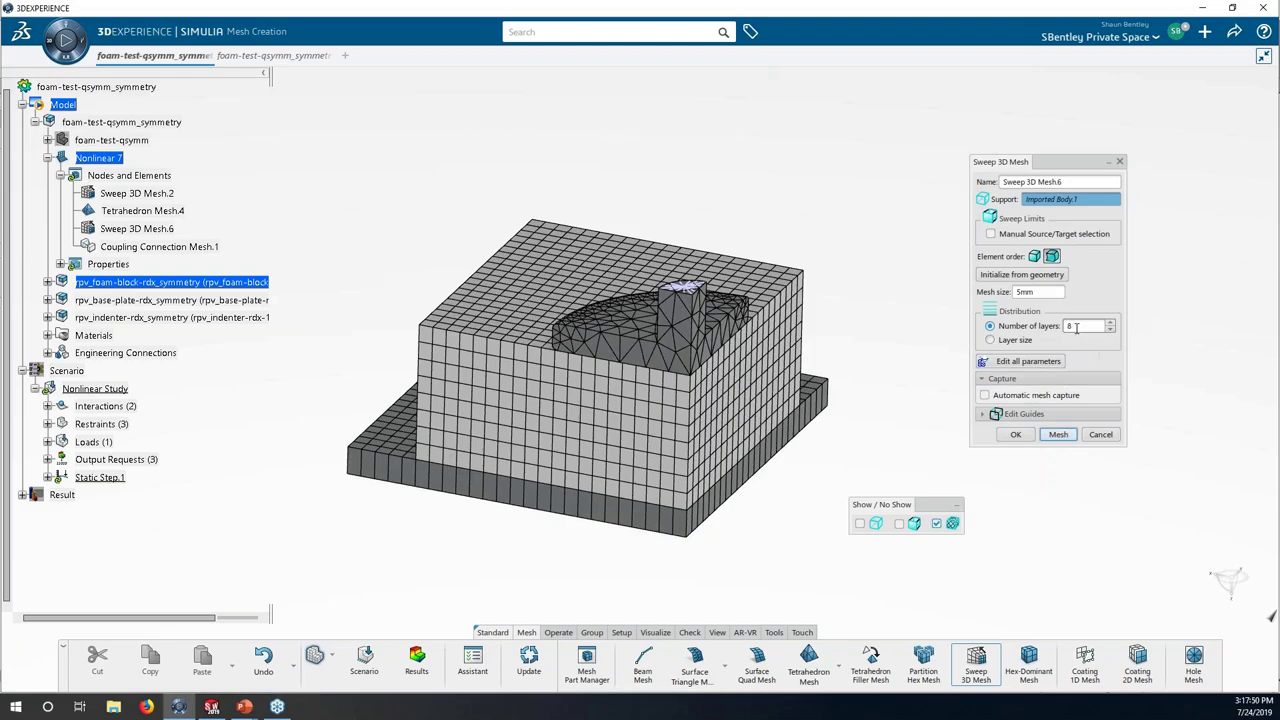
{"action": "double_click", "coordinate": [1077, 326]}
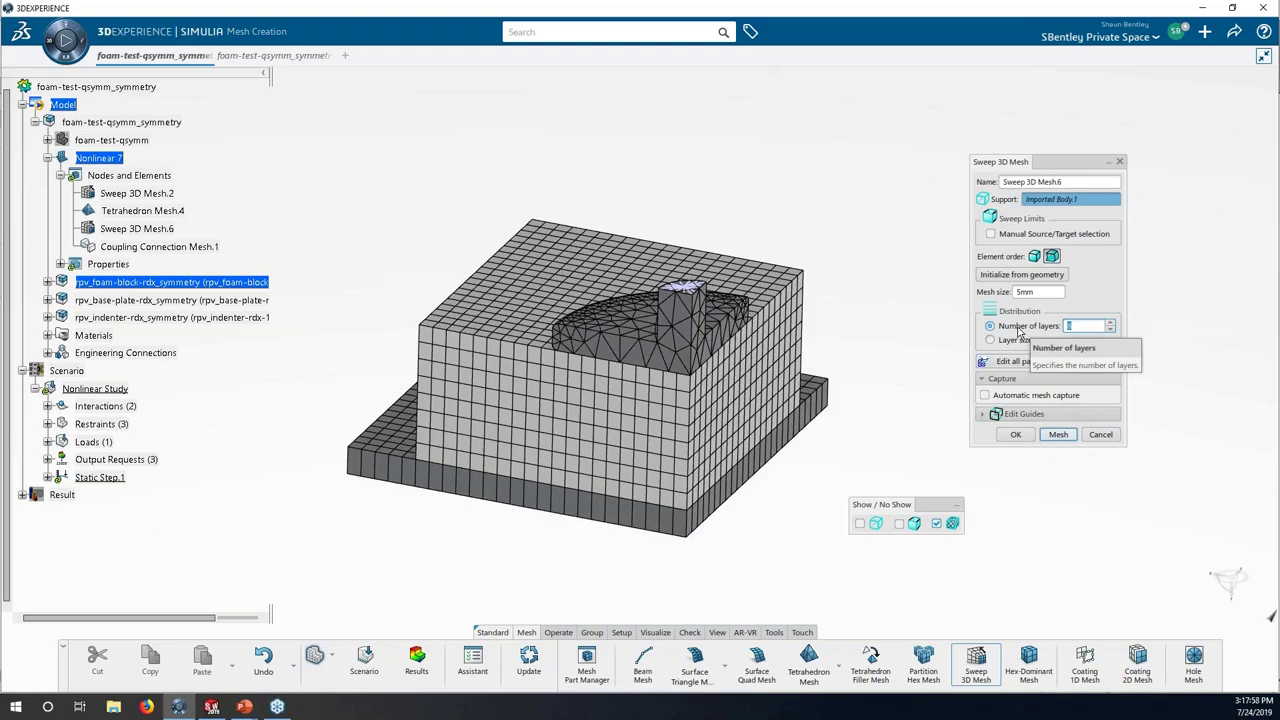
{"action": "type", "text": "5"}
{"action": "left_click", "coordinate": [1058, 434]}
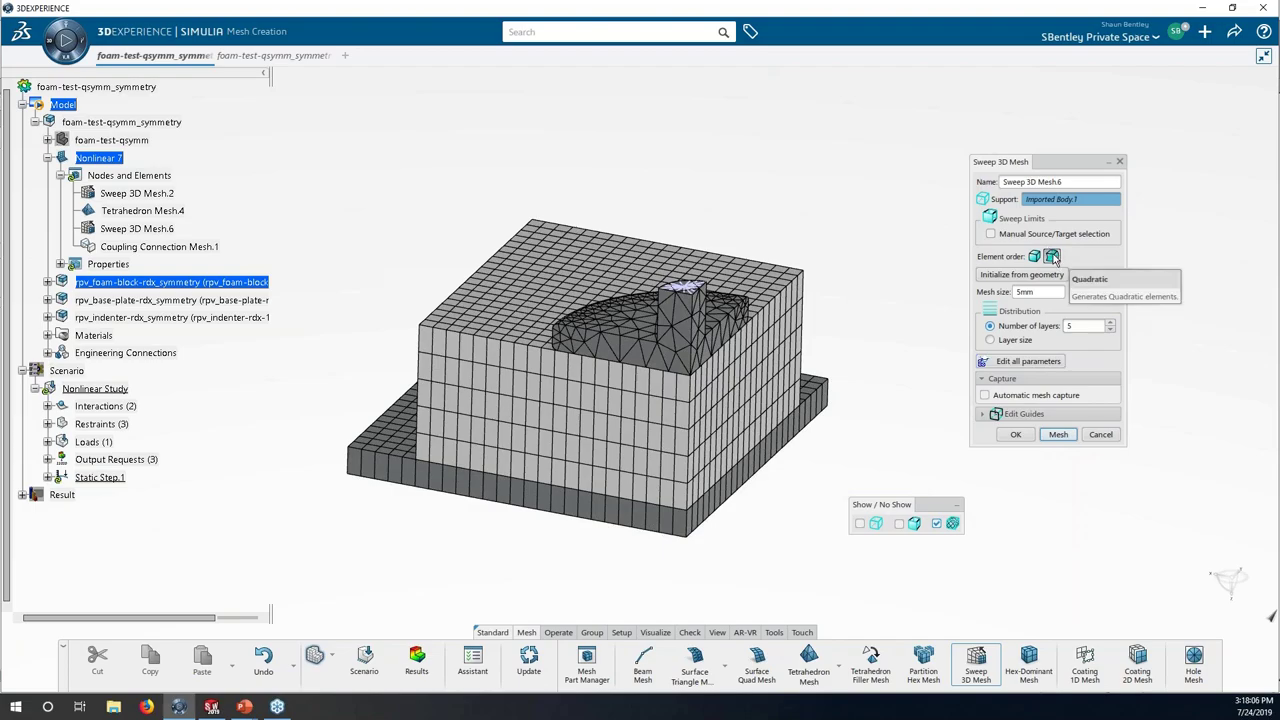
{"action": "left_click", "coordinate": [1017, 436]}
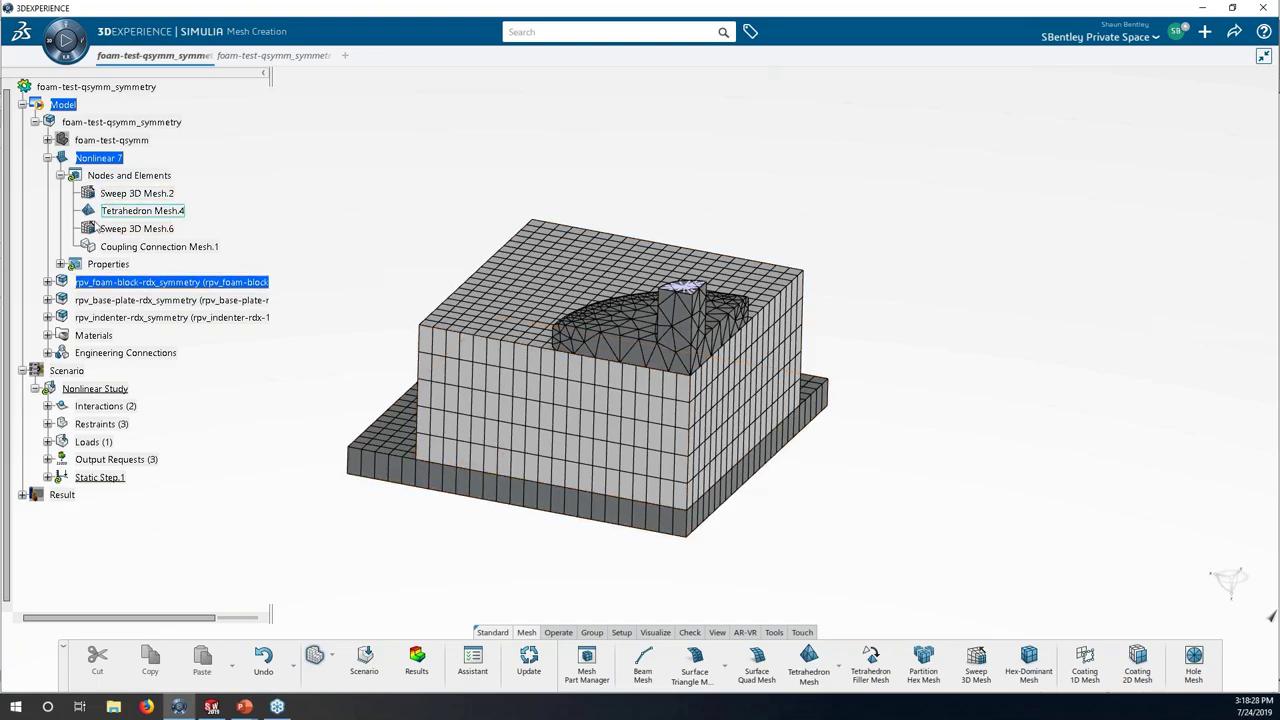
- Review Output.3's U and RF coupling history request and close it unchanged
{"action": "left_click", "coordinate": [60, 175]}
{"action": "left_click", "coordinate": [48, 158]}
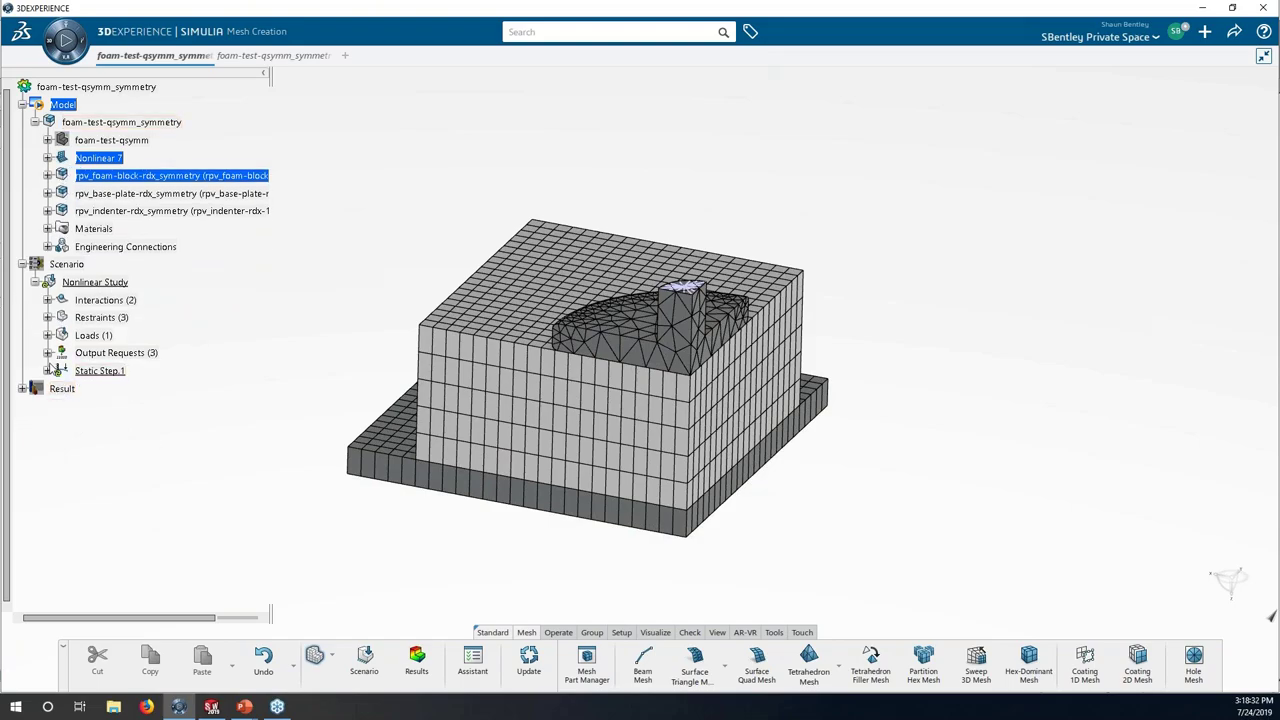
{"action": "left_click", "coordinate": [48, 353]}
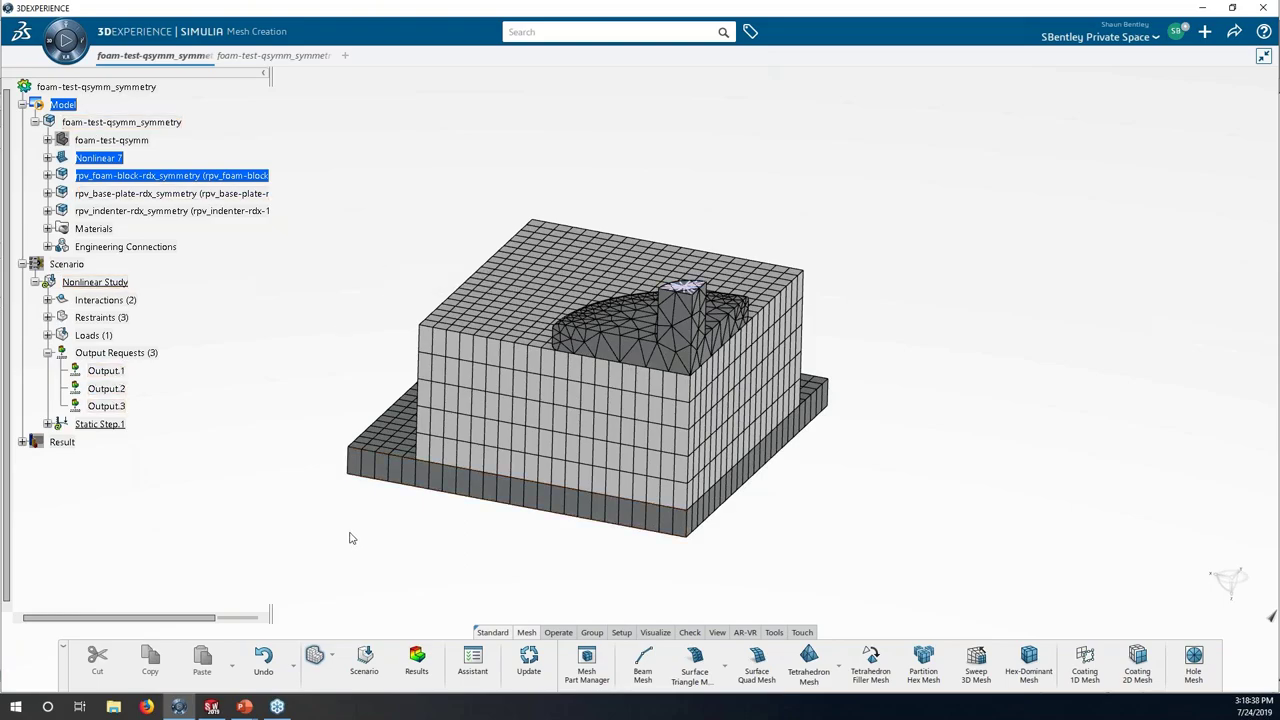
{"action": "left_click", "coordinate": [118, 406]}
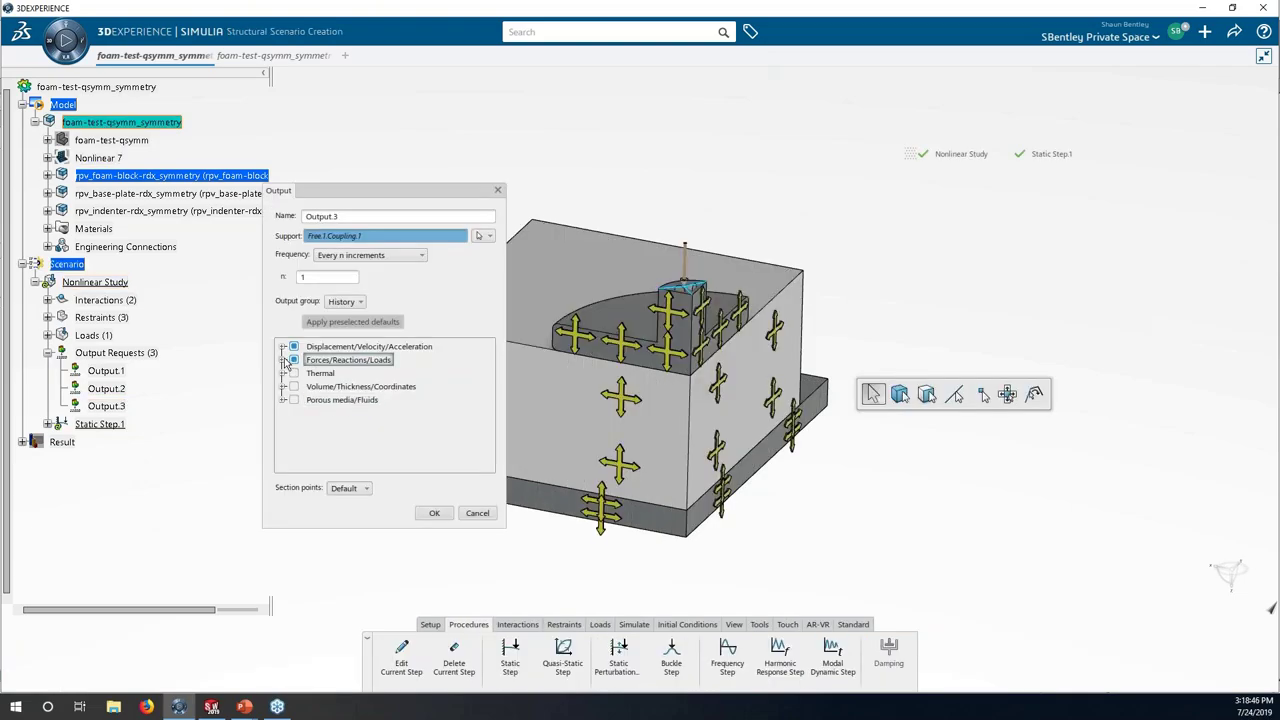
{"action": "left_click", "coordinate": [311, 413]}
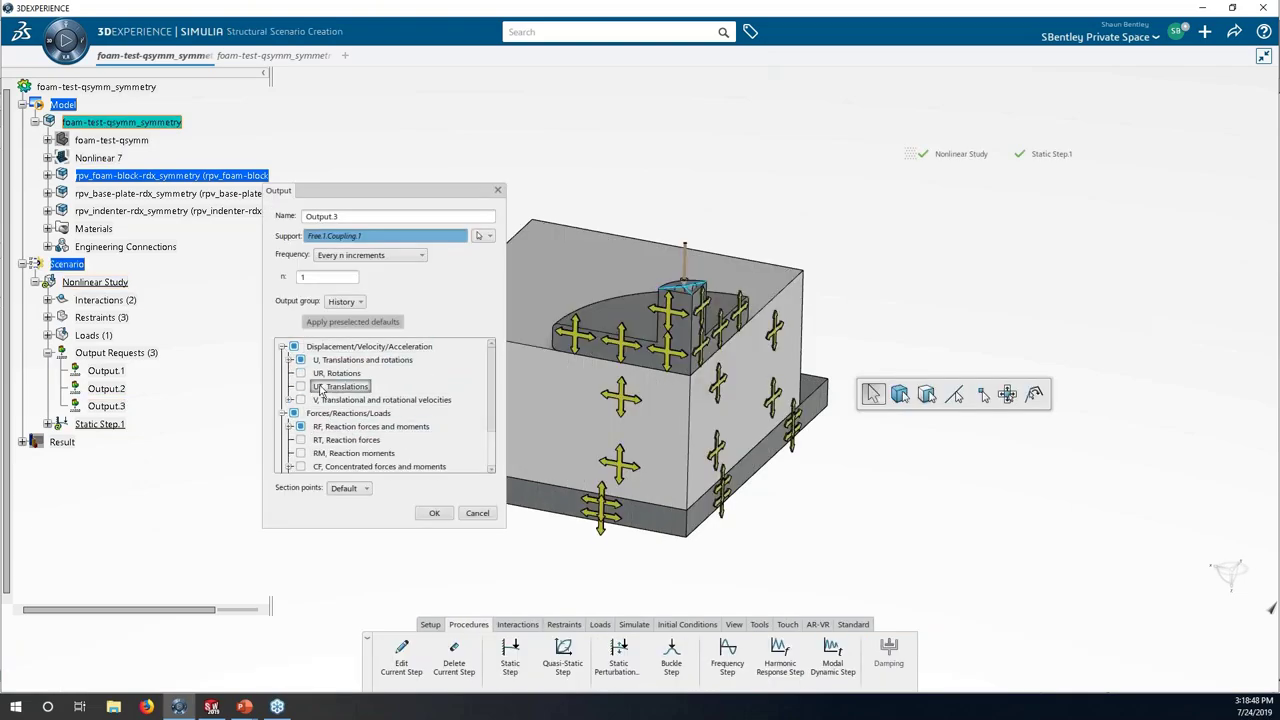
{"action": "left_click", "coordinate": [340, 360]}
{"action": "left_click", "coordinate": [329, 428]}
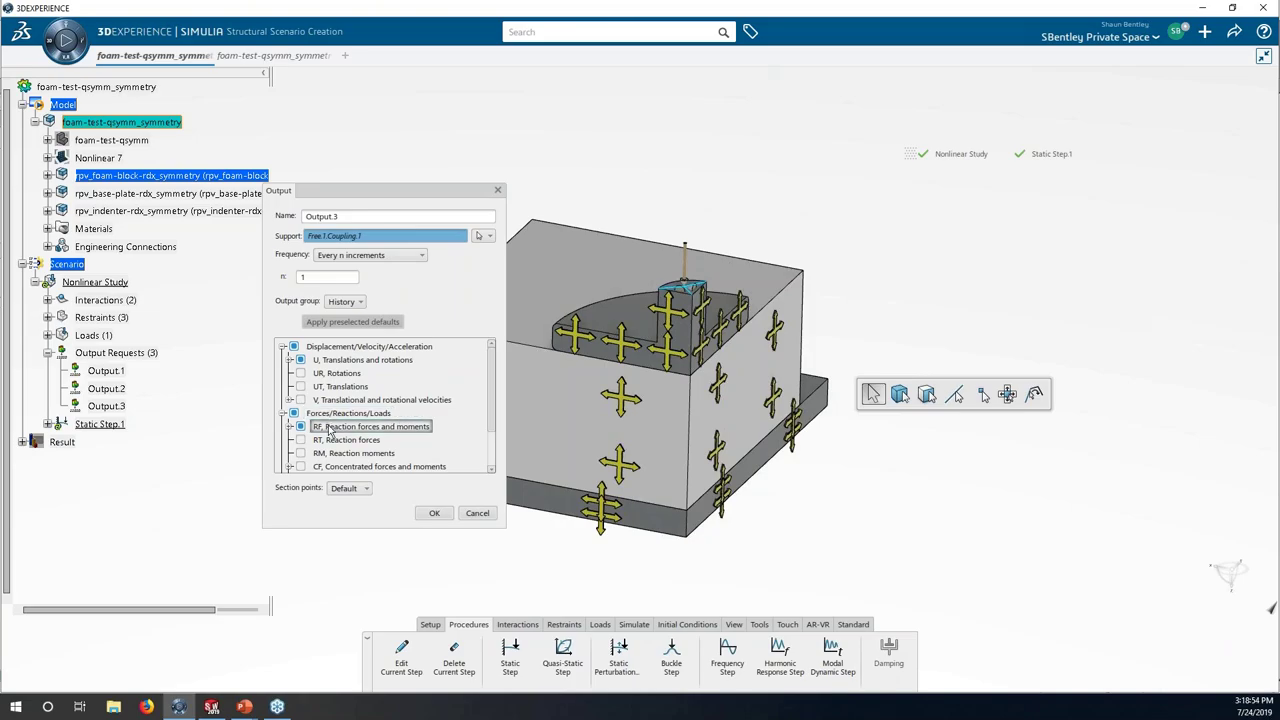
{"action": "left_click", "coordinate": [340, 400]}
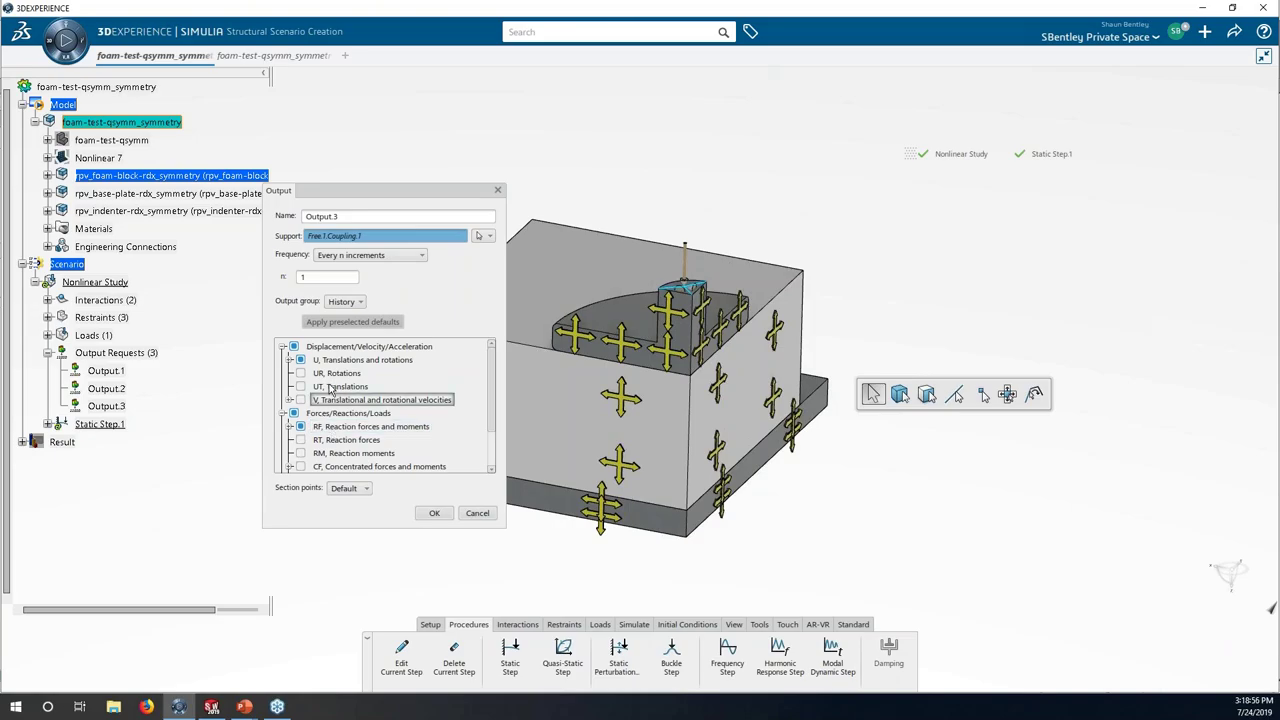
{"action": "left_click", "coordinate": [484, 521]}
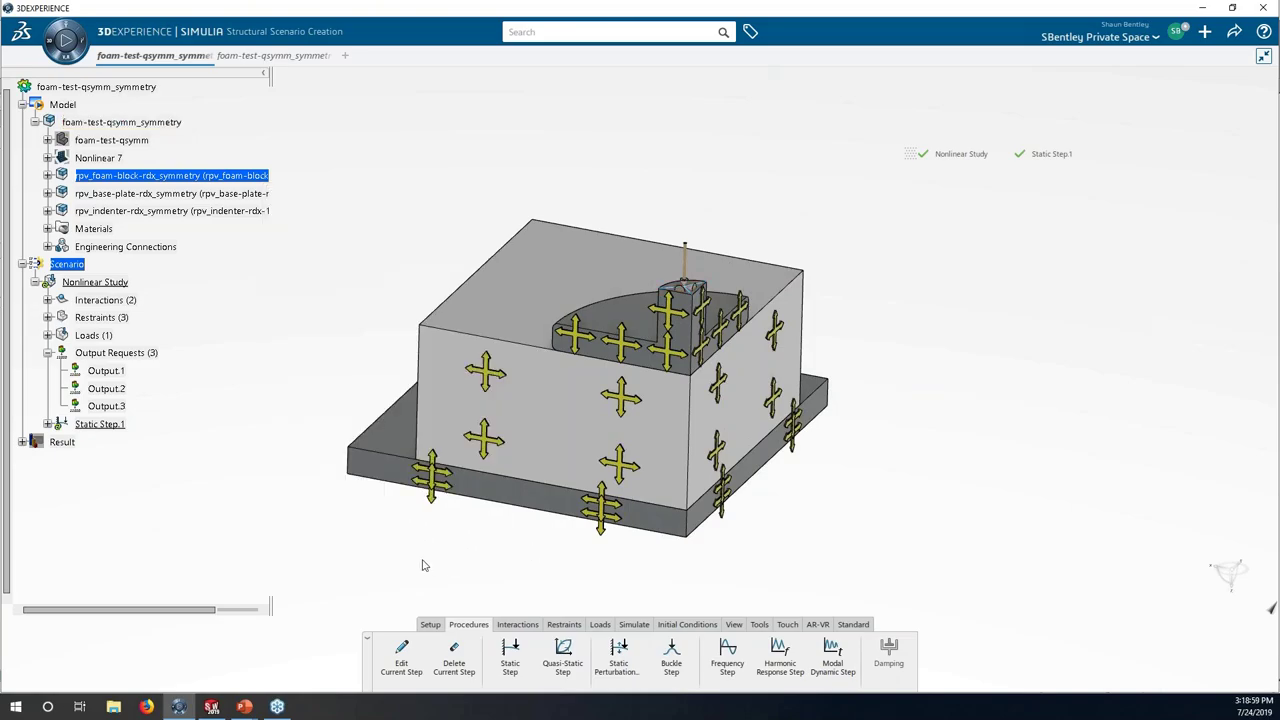
- Review Static Step.1's 1 s step, 1000 maximum increments and no stabilization, closing unchanged
{"action": "left_click", "coordinate": [48, 354]}
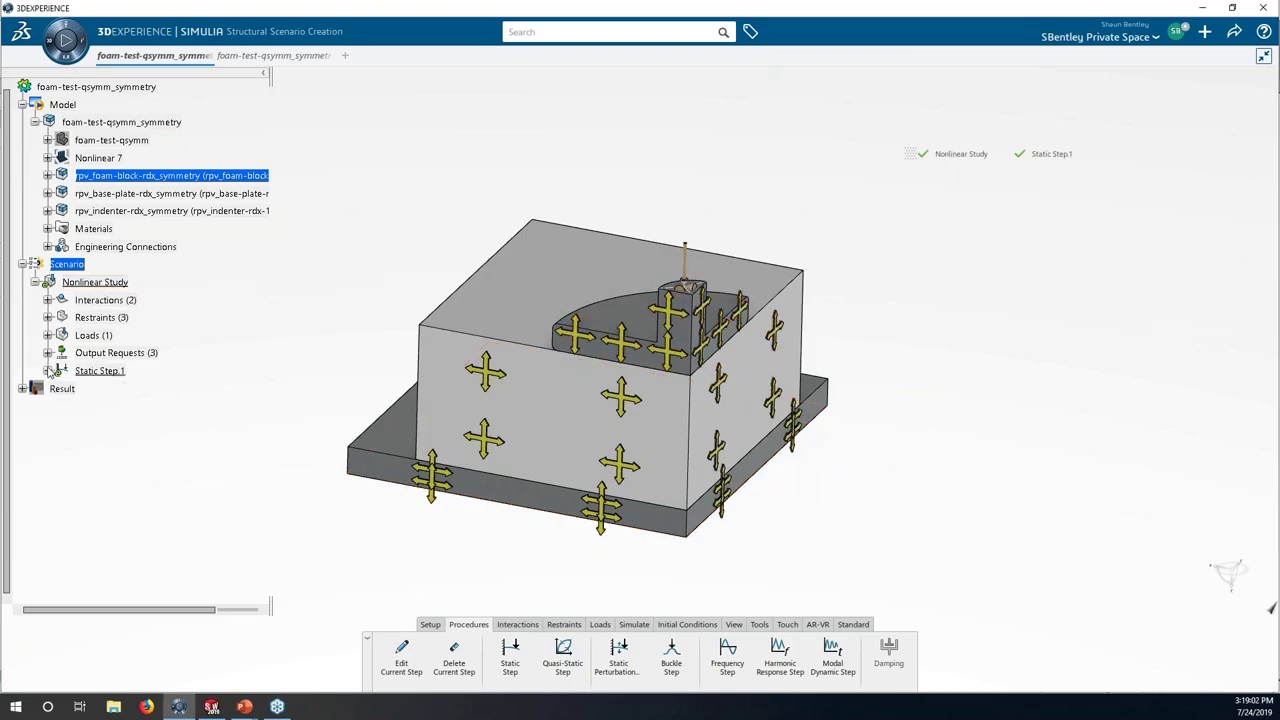
{"action": "double_click", "coordinate": [100, 371]}
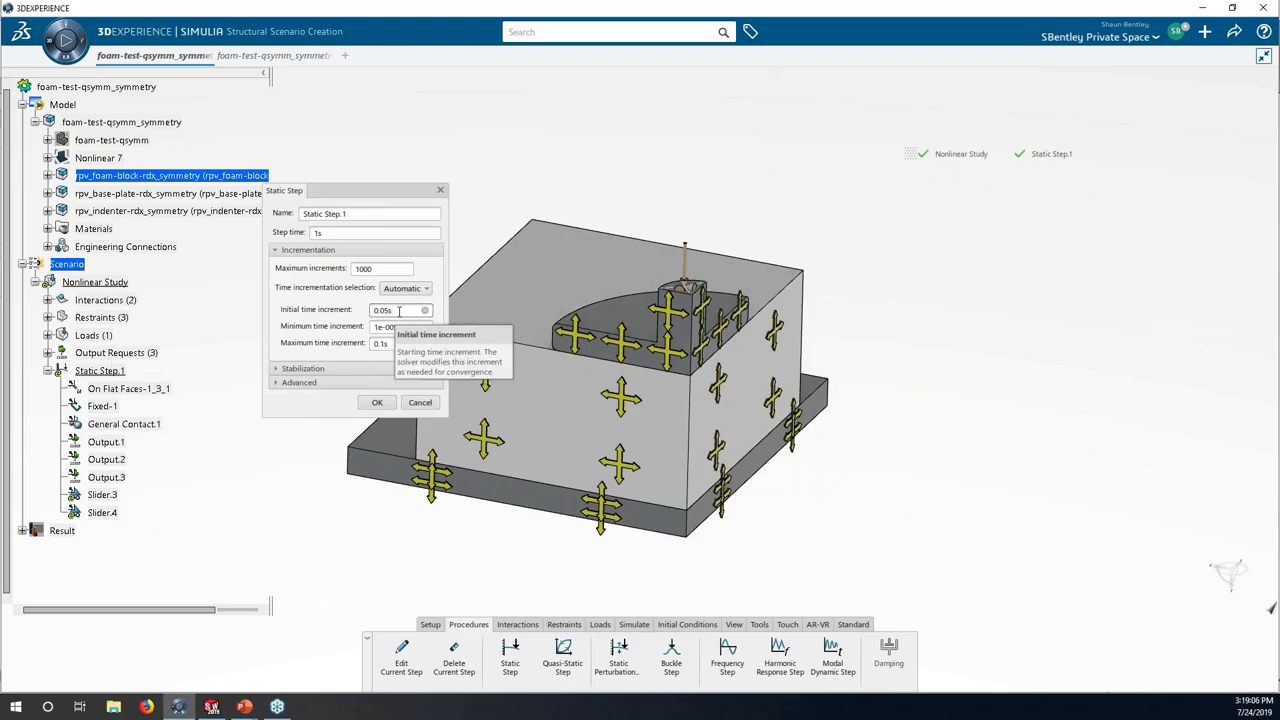
{"action": "left_click", "coordinate": [400, 327]}
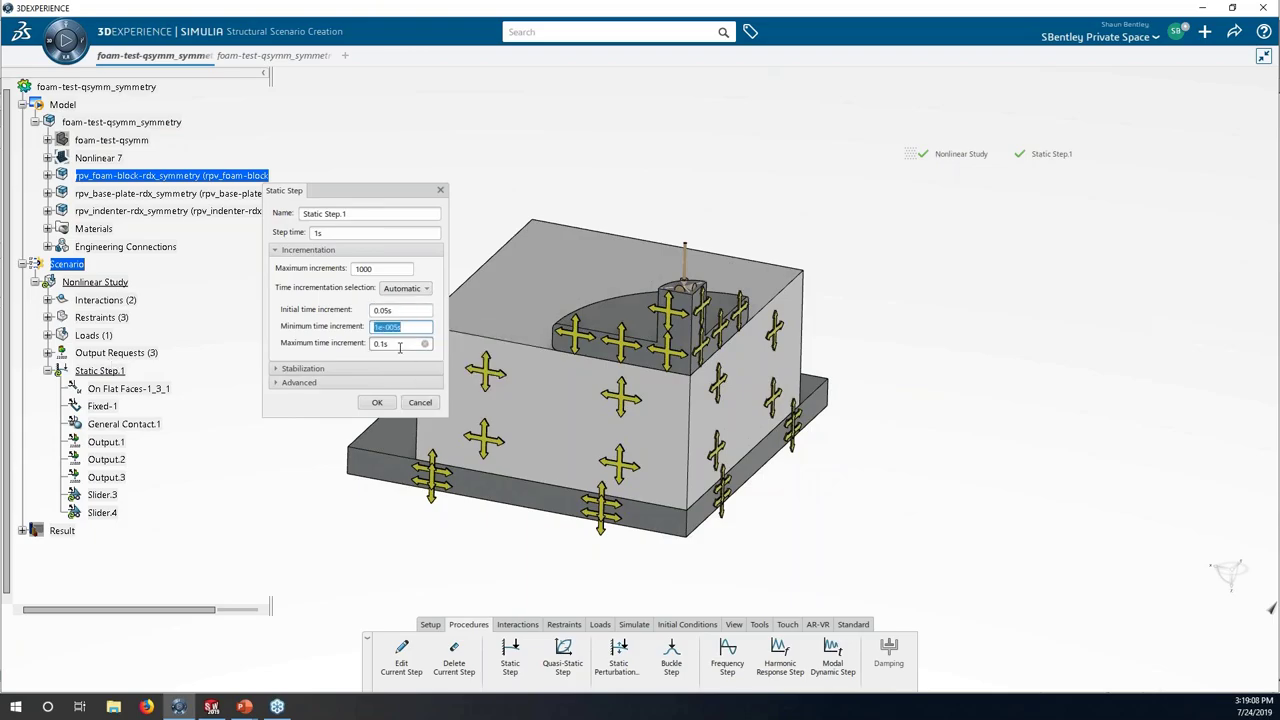
{"action": "left_click", "coordinate": [400, 344]}
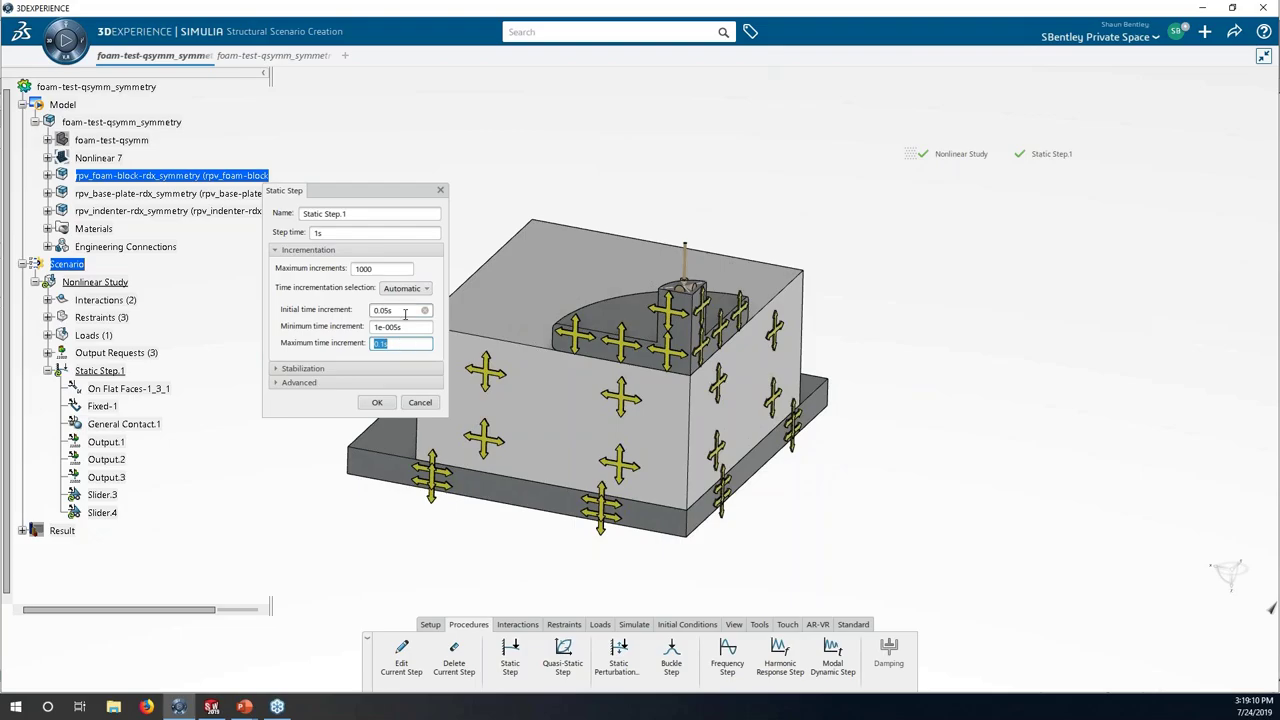
{"action": "left_click", "coordinate": [378, 272]}
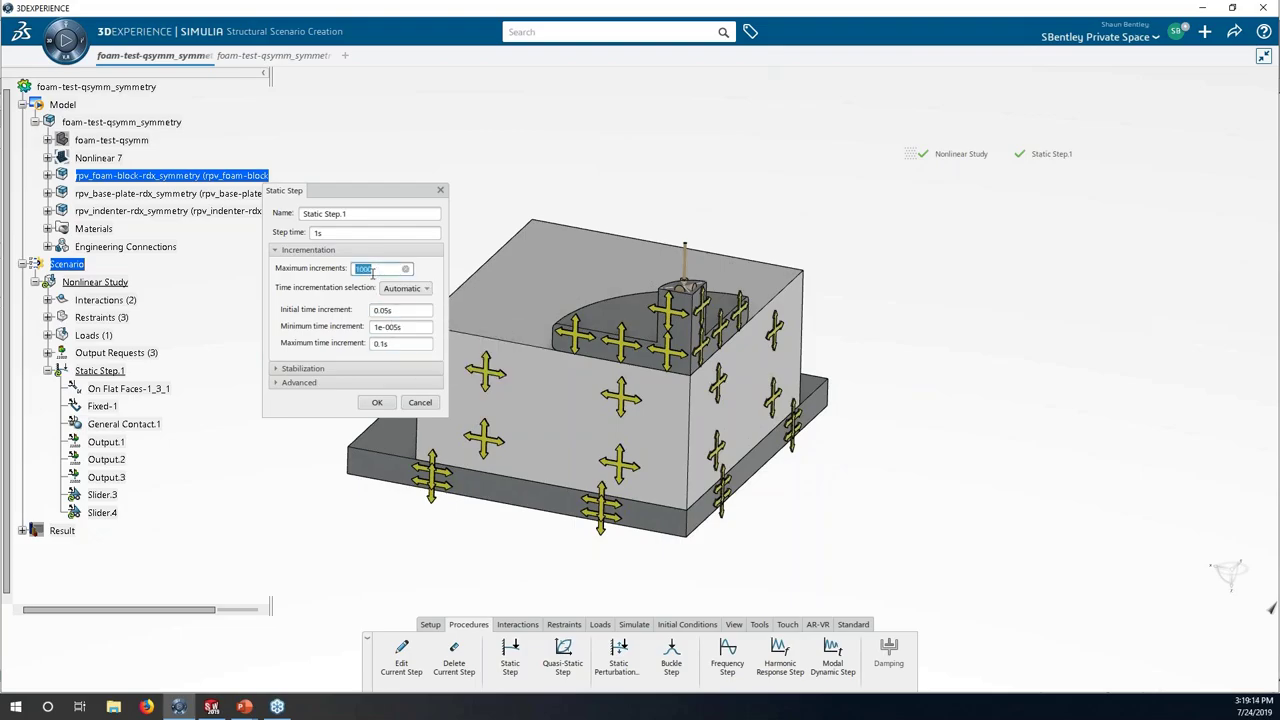
{"action": "left_click", "coordinate": [333, 369]}
{"action": "left_click", "coordinate": [362, 388]}
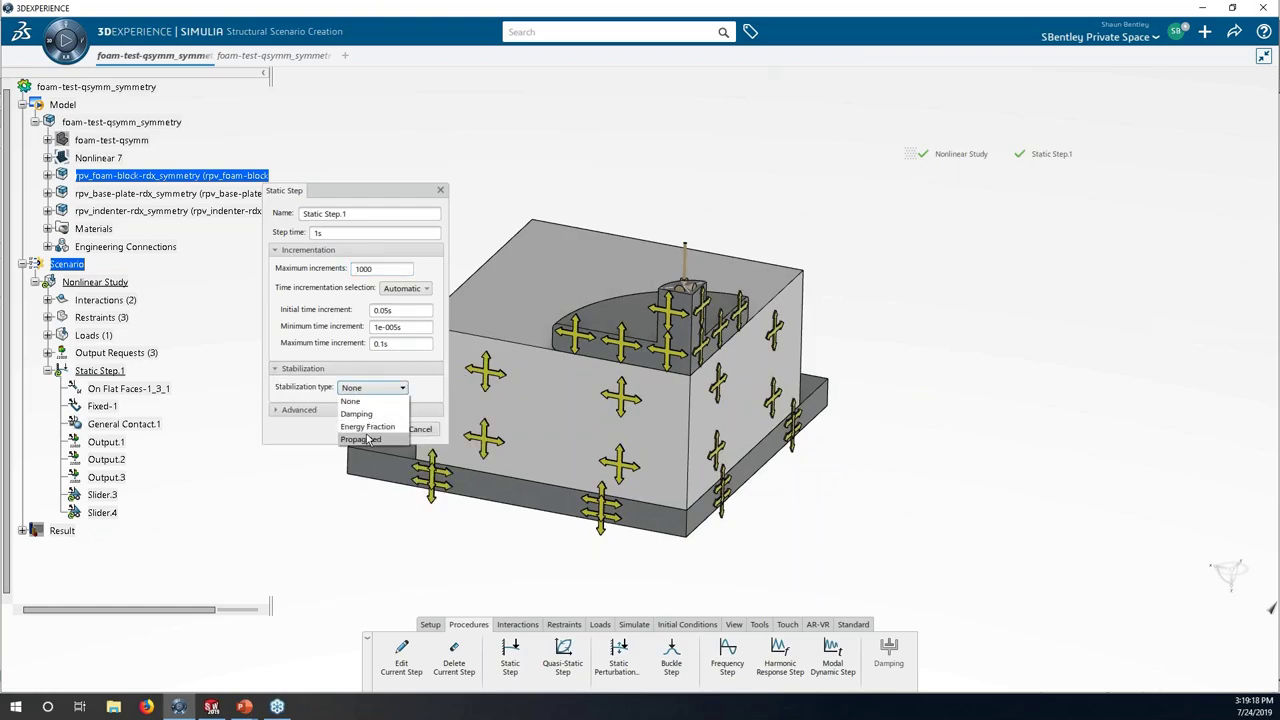
{"action": "left_click", "coordinate": [306, 440]}
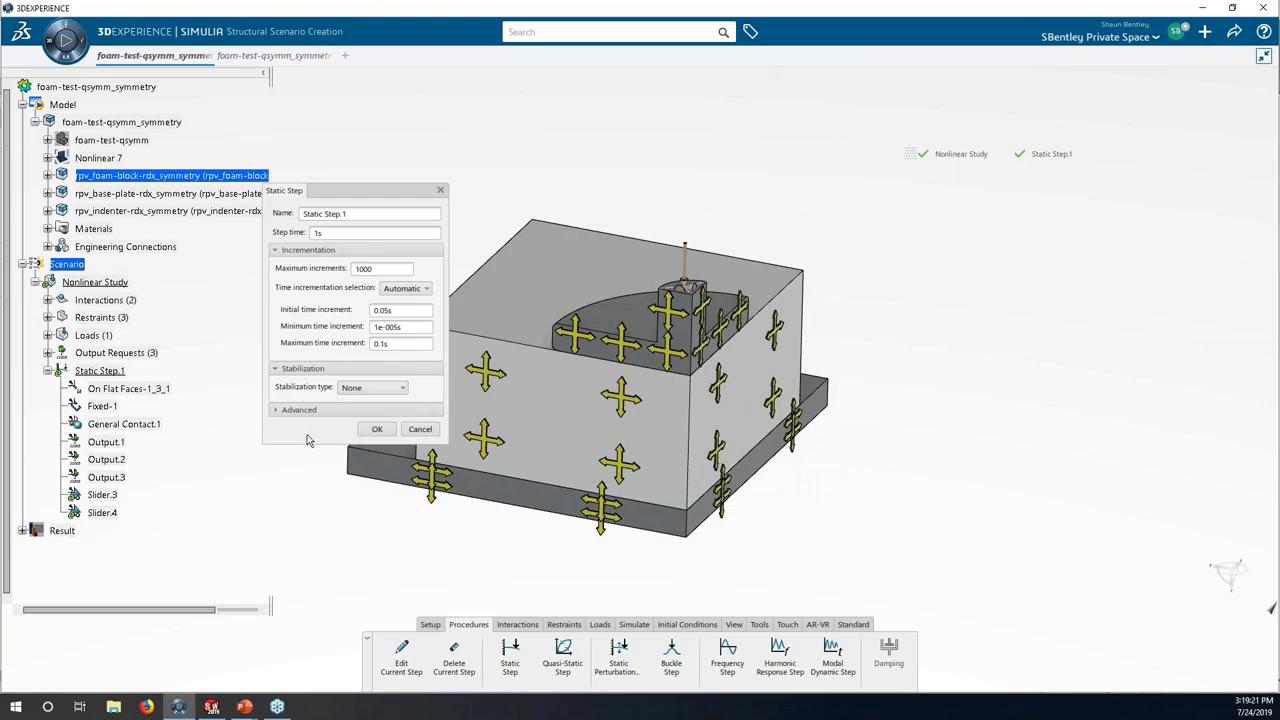
{"action": "left_click", "coordinate": [419, 430]}
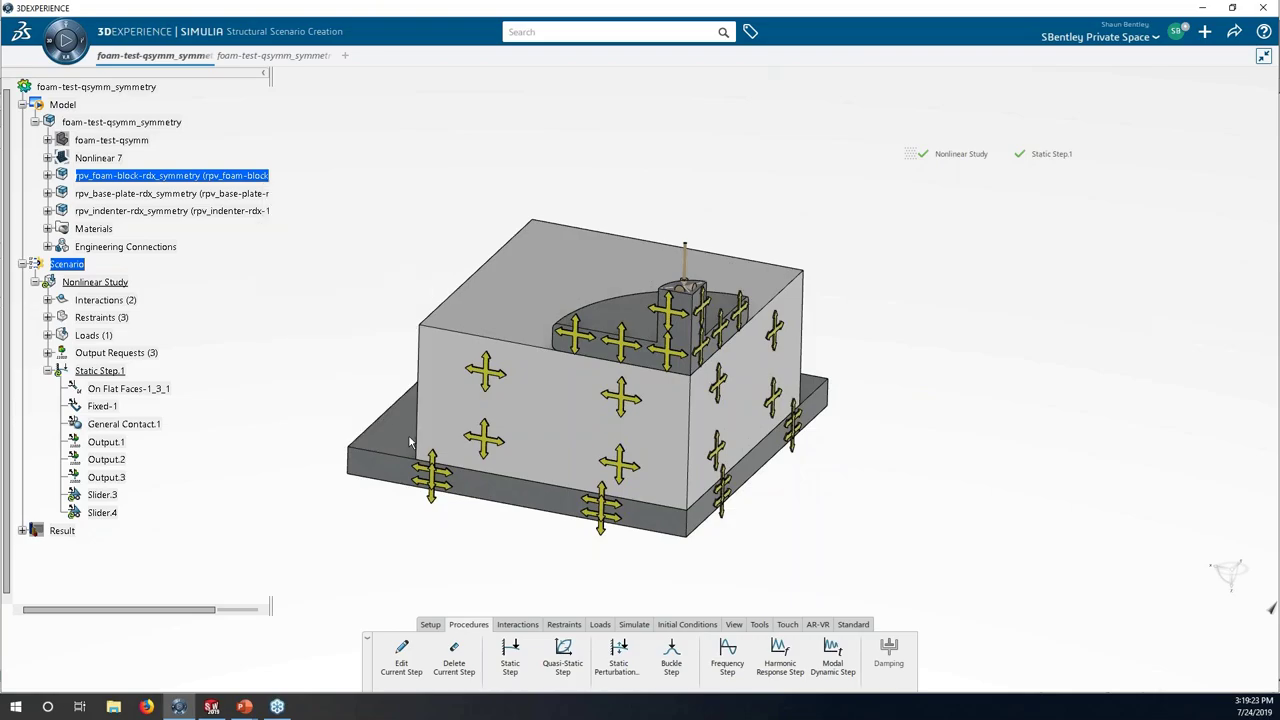
{"action": "left_click", "coordinate": [47, 371]}
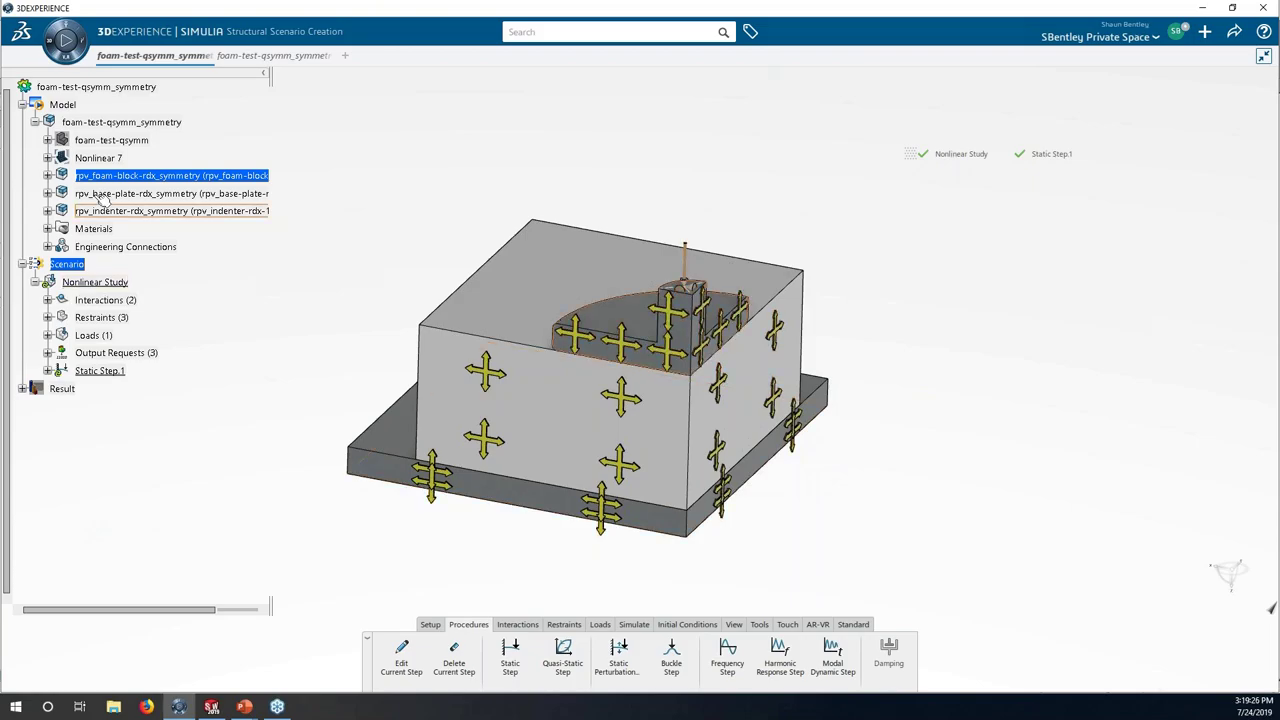
- Open the foam block's Hyperfoam N2 material (mu1 164.861N_m2, alpha1 8.884), then return to SOLIDWORKS
{"action": "left_click", "coordinate": [47, 175]}
{"action": "left_click", "coordinate": [61, 211]}
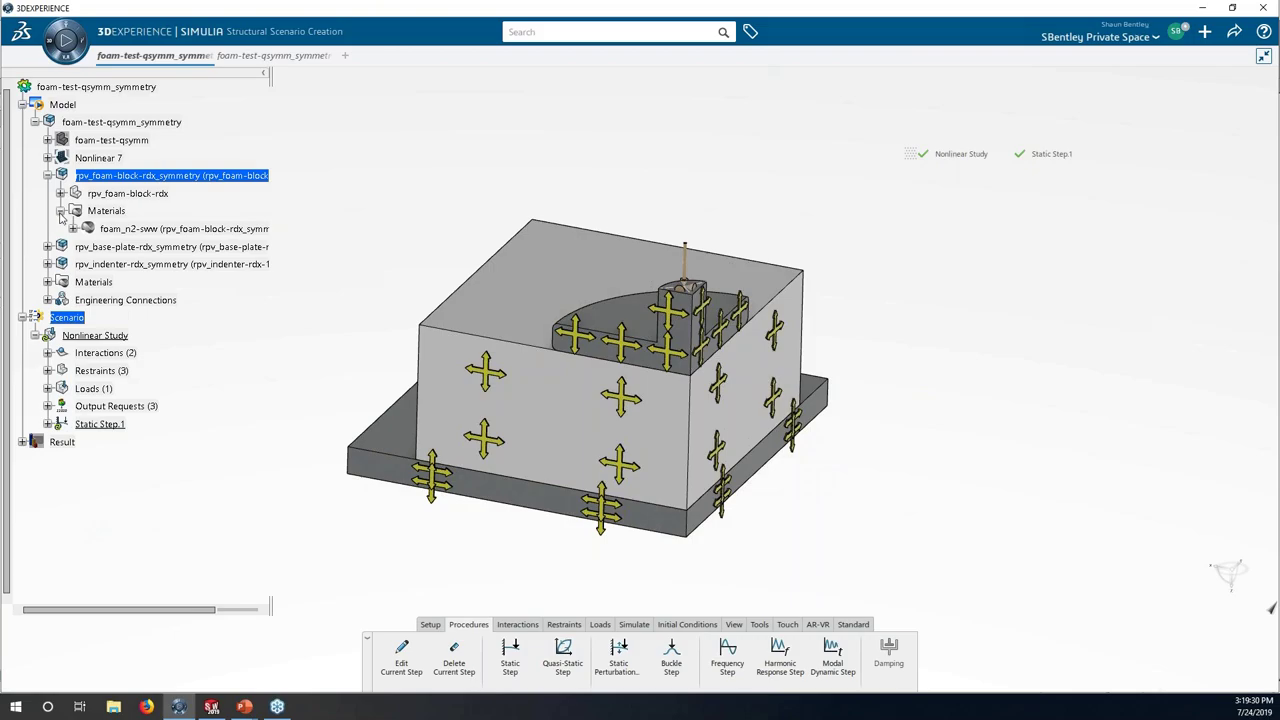
{"action": "left_click", "coordinate": [262, 57]}
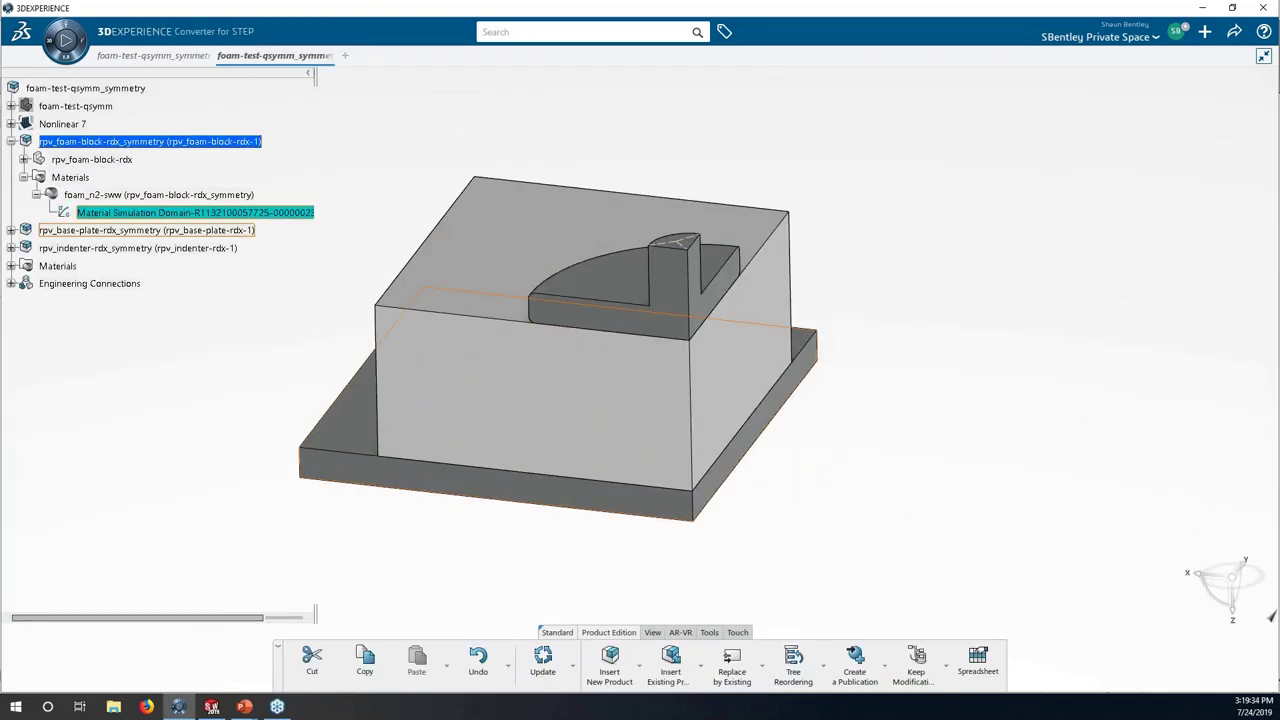
{"action": "double_click", "coordinate": [95, 215]}
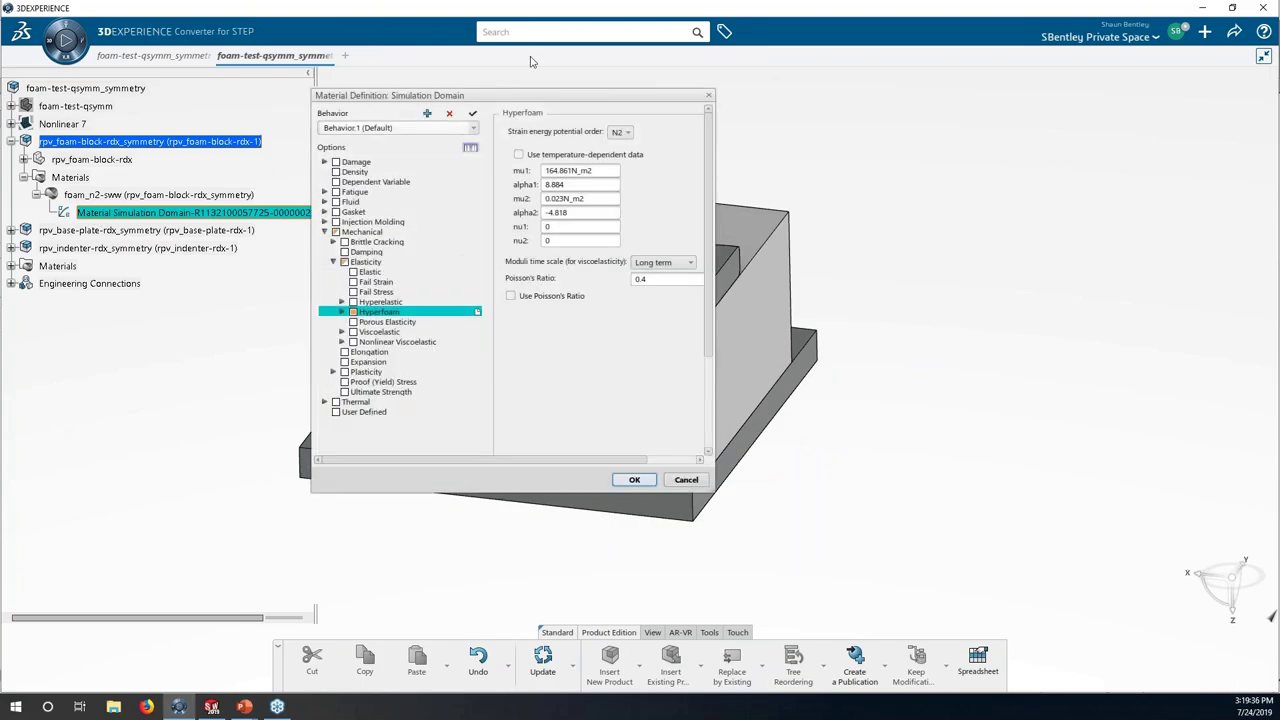
{"action": "left_click_drag", "start_coordinate": [518, 88], "coordinate": [549, 95]}
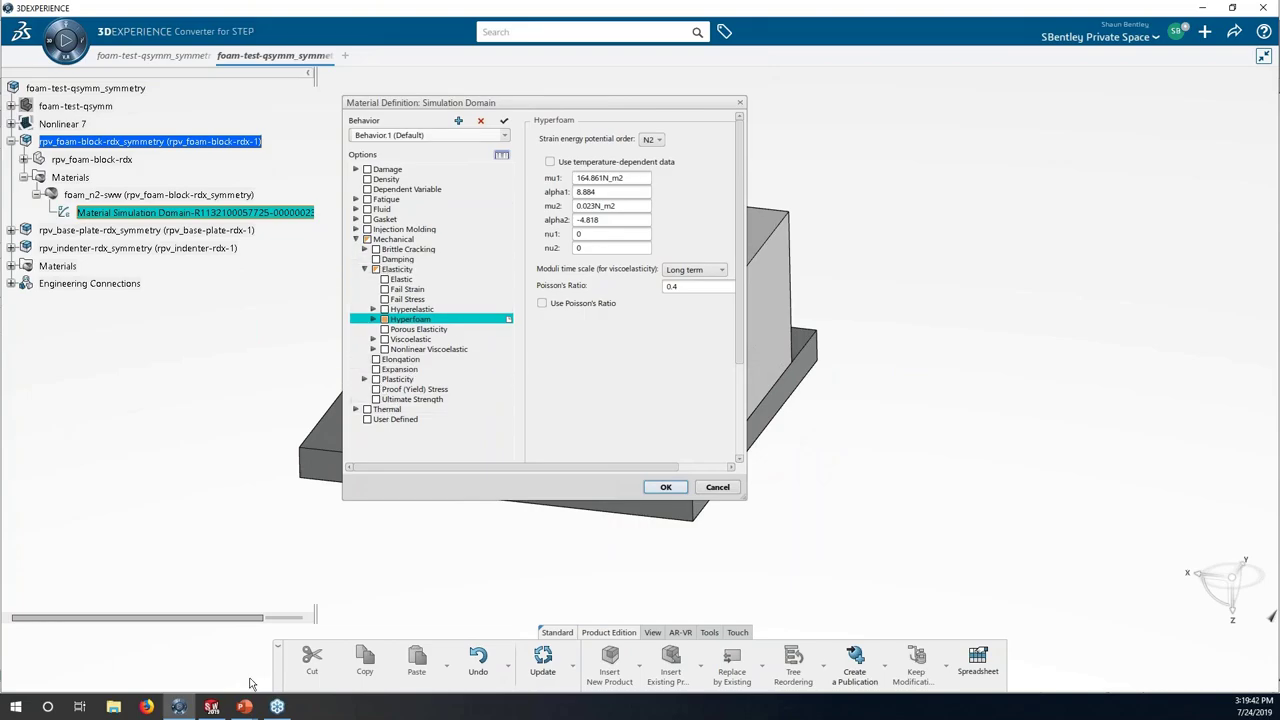
{"action": "mouse_move", "coordinate": [218, 708]}
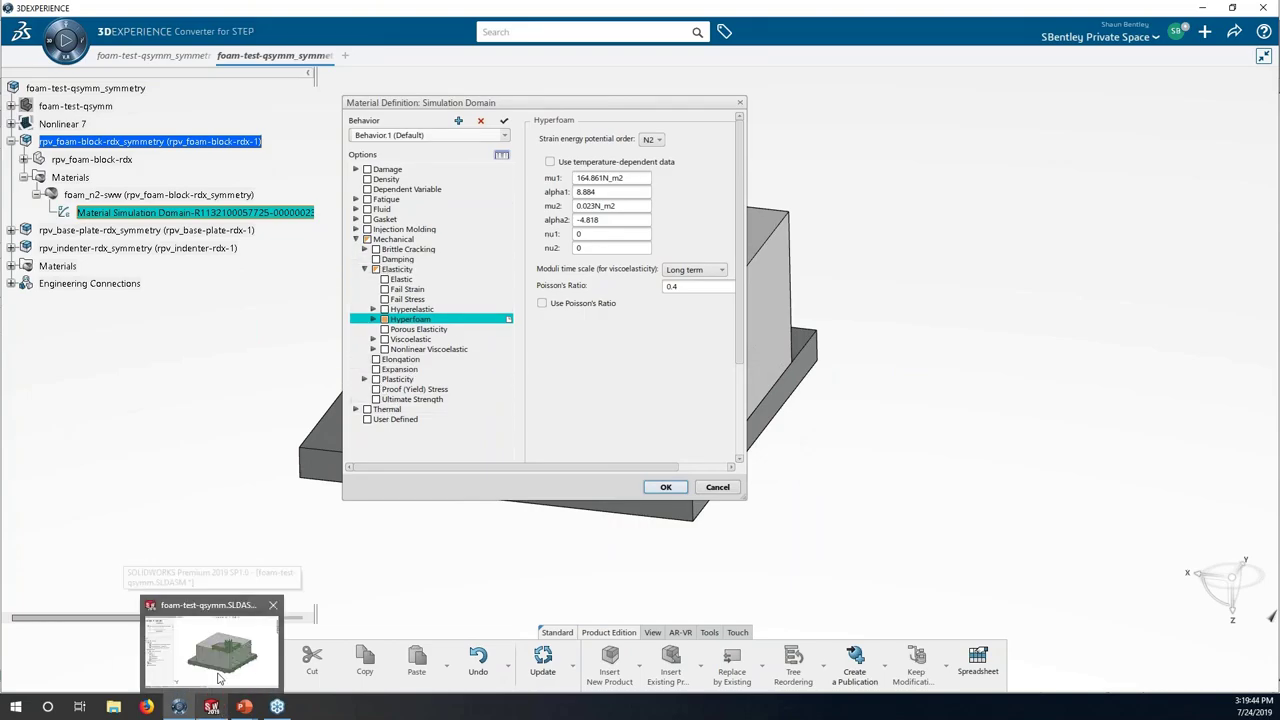
{"action": "left_click", "coordinate": [212, 635]}
{"action": "right_click", "coordinate": [120, 378]}
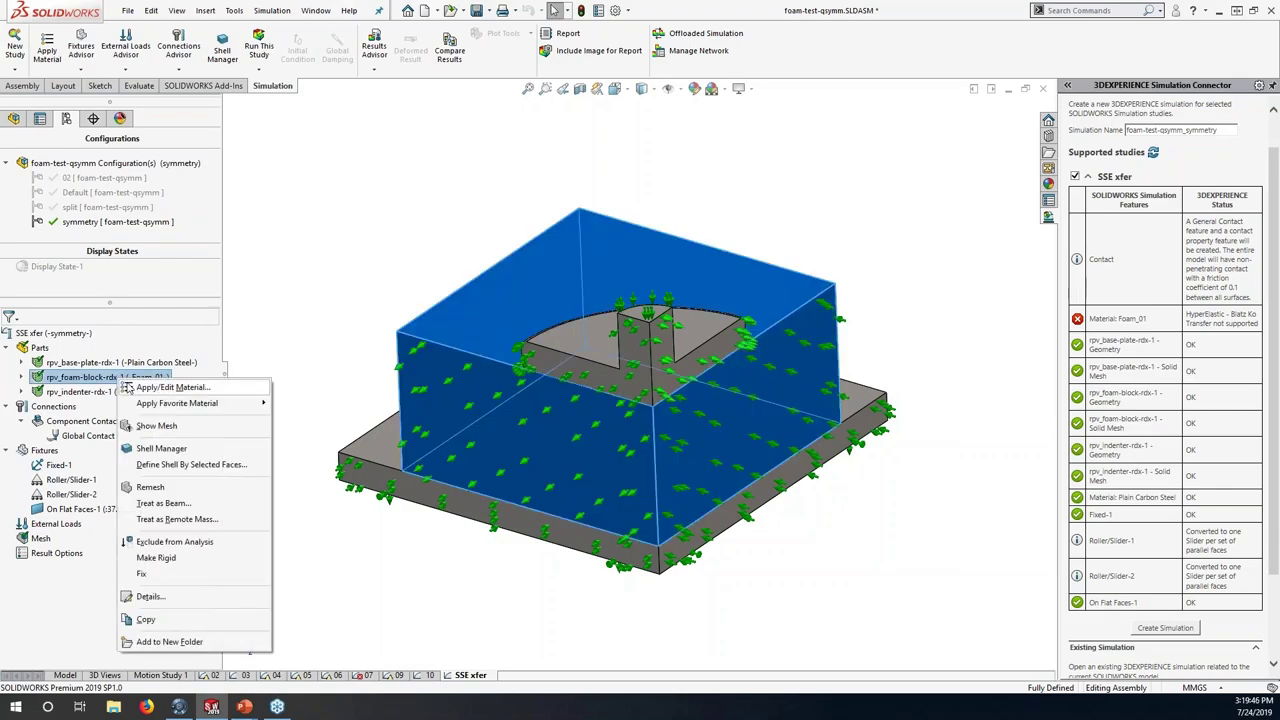
{"action": "left_click", "coordinate": [145, 389]}
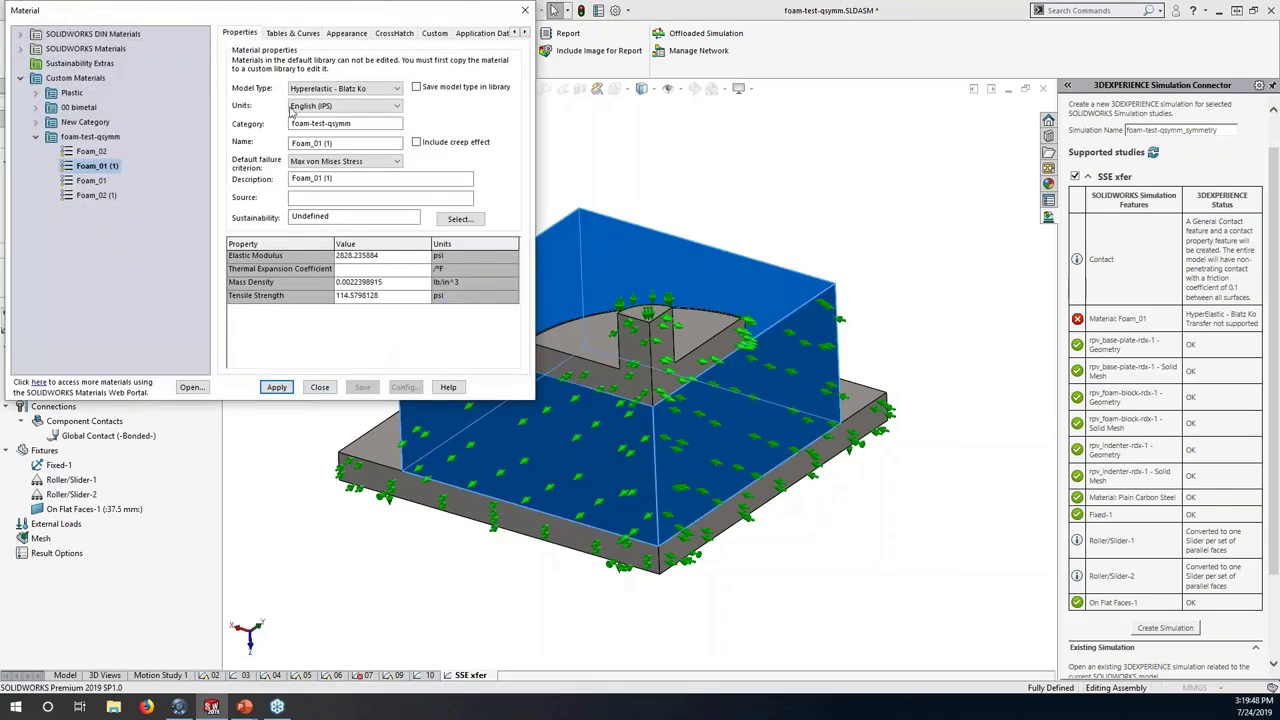
{"action": "left_click", "coordinate": [296, 88]}
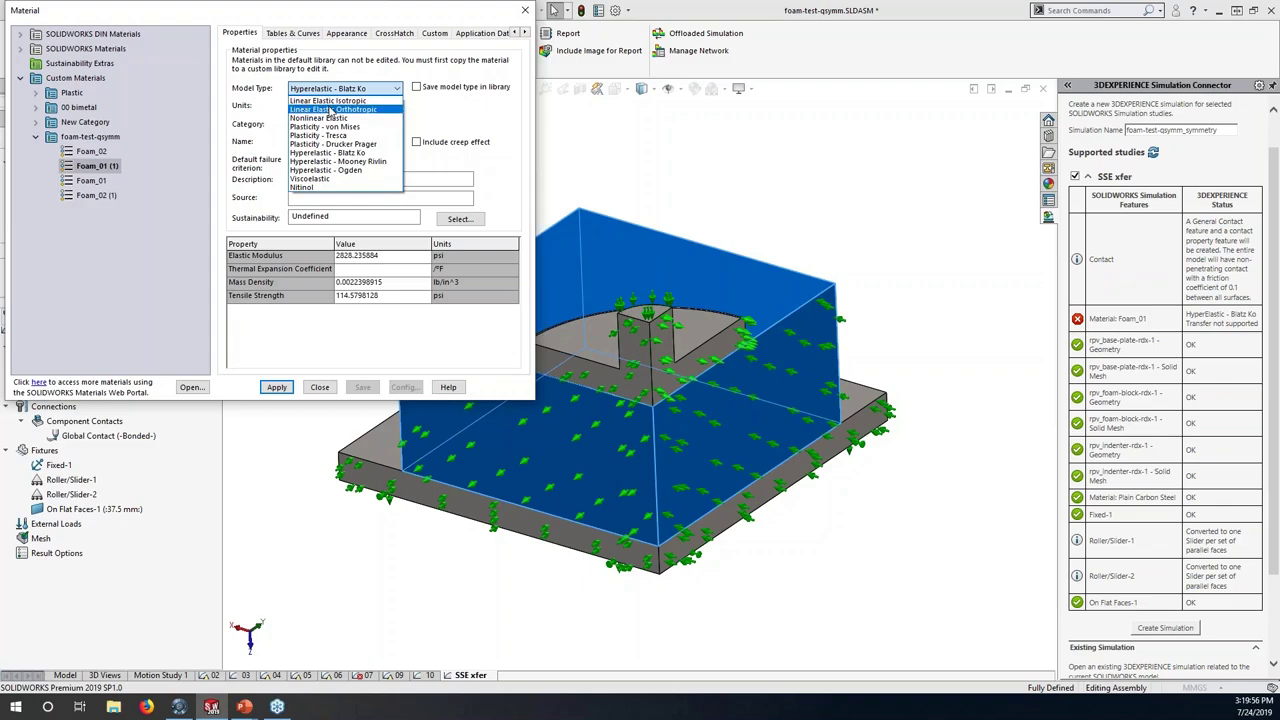
{"action": "left_click", "coordinate": [320, 387]}
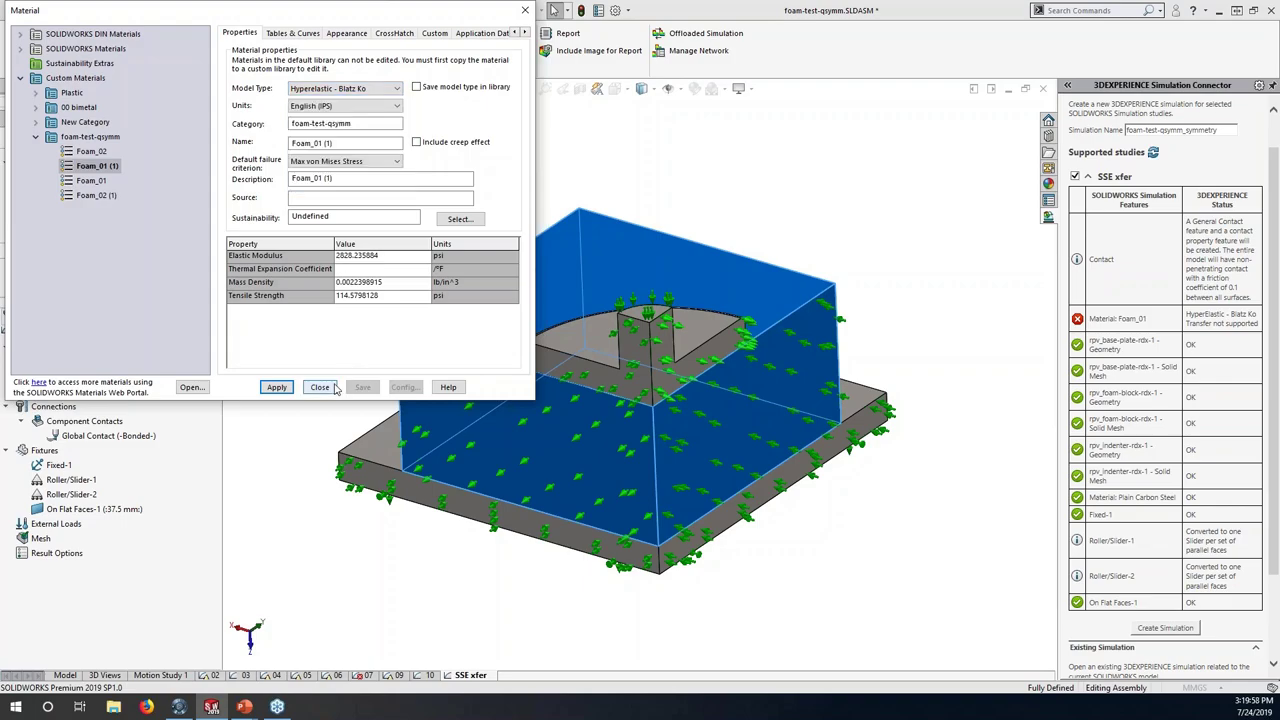
{"action": "left_click", "coordinate": [320, 387]}
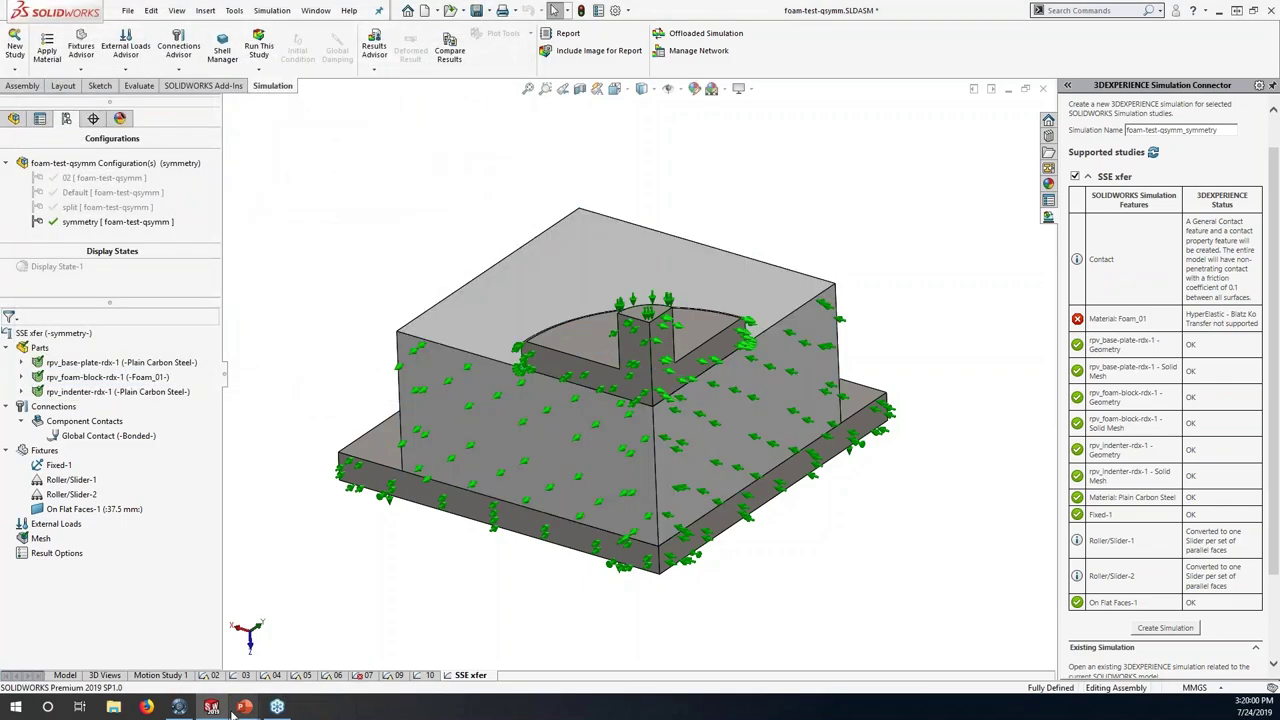
- Close the foam_n2-sww material definition unchanged, collapse the foam block branch, and return to the scenario
{"action": "left_click", "coordinate": [178, 707]}
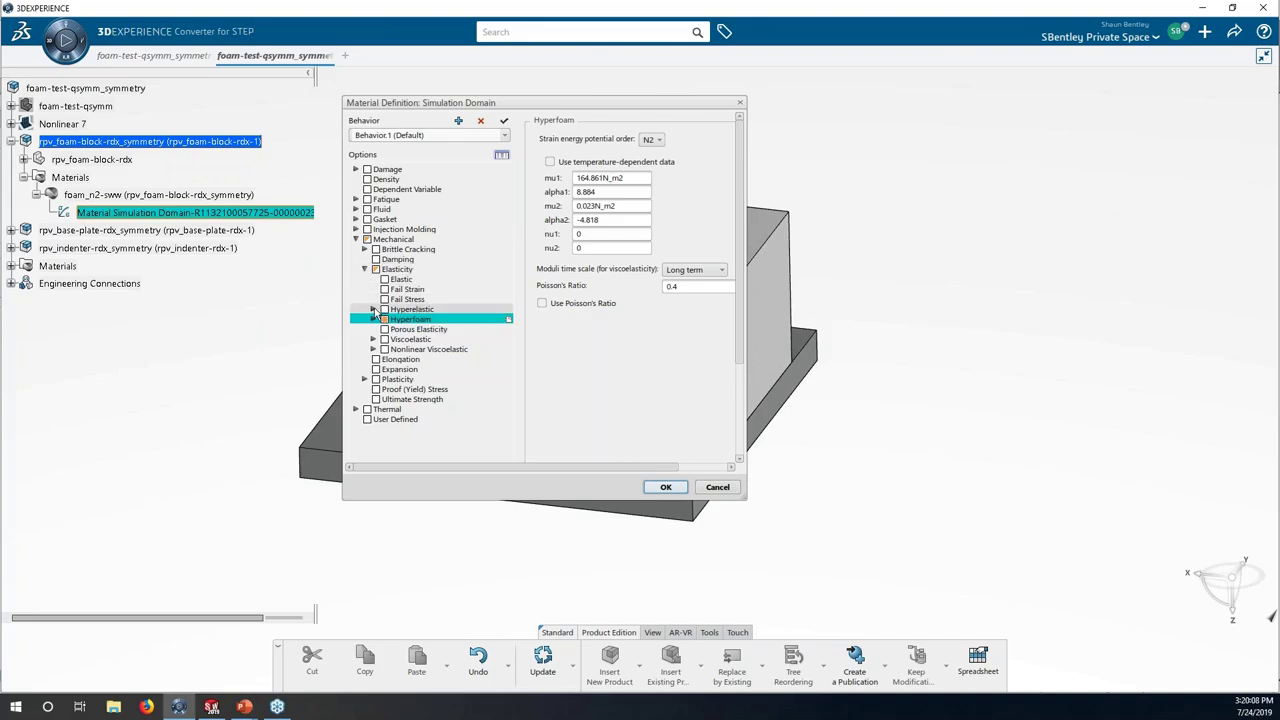
{"action": "left_click", "coordinate": [373, 309]}
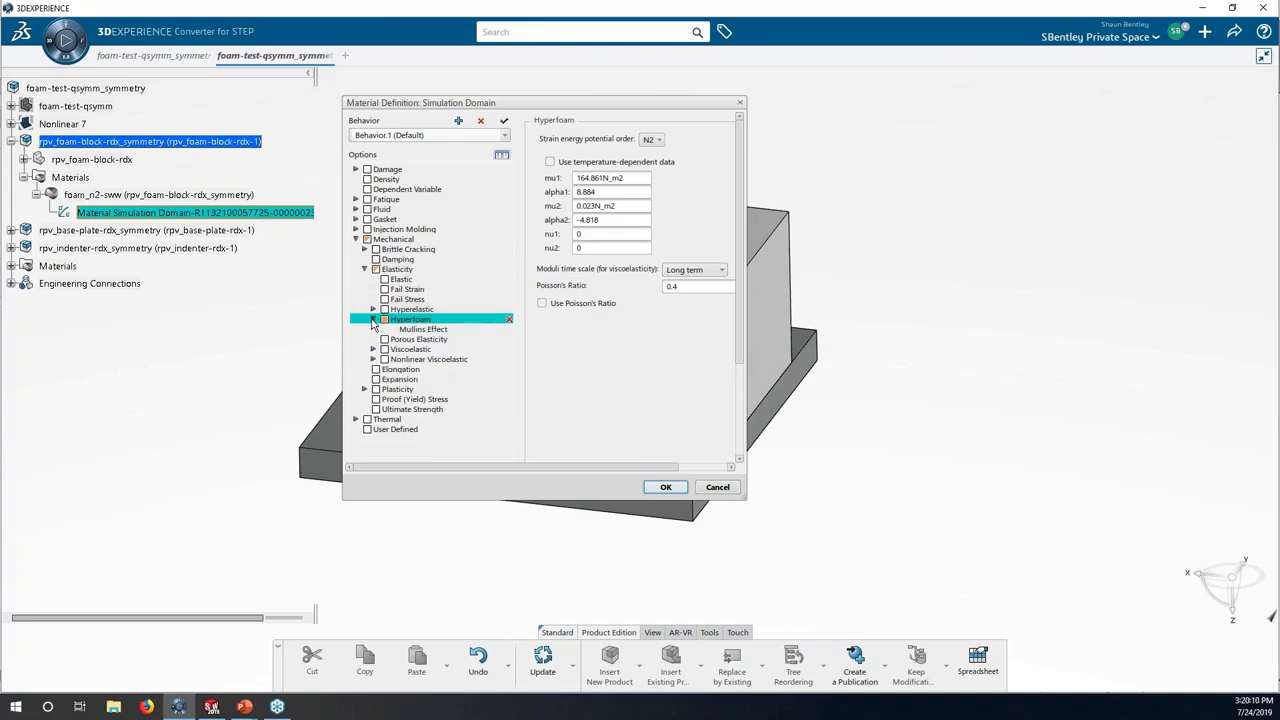
{"action": "left_click", "coordinate": [373, 309]}
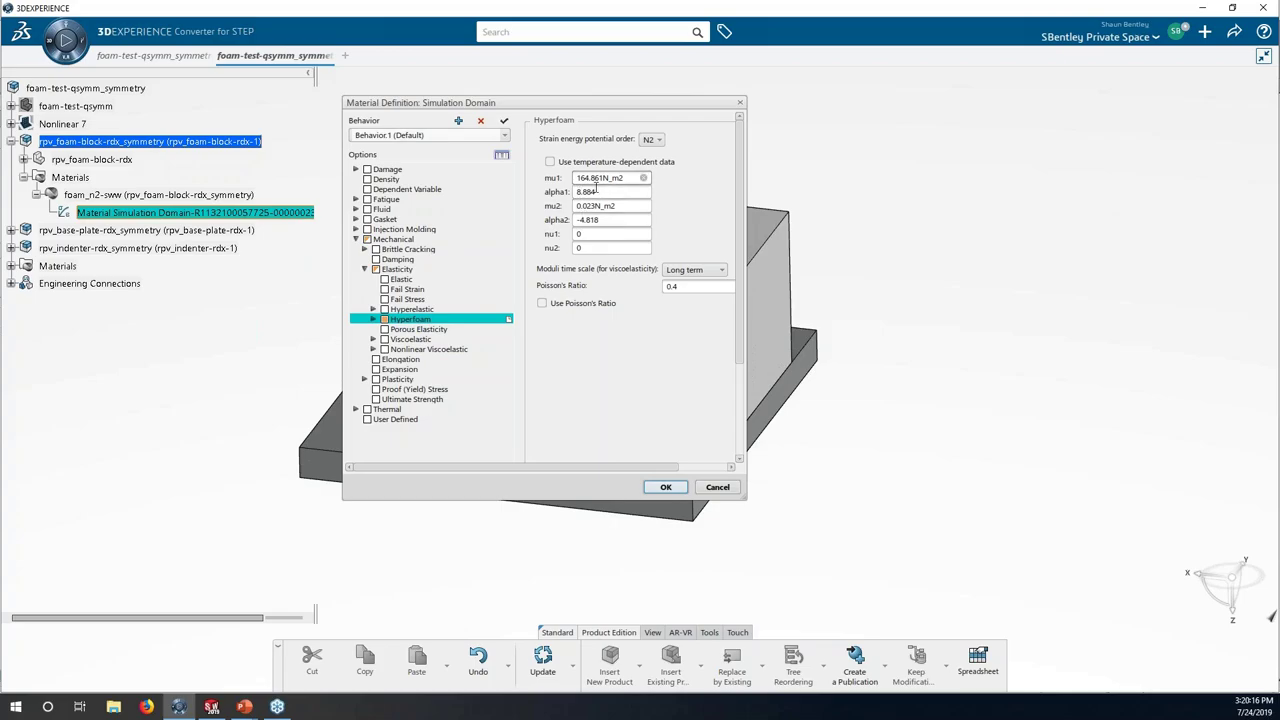
{"action": "left_click", "coordinate": [718, 487]}
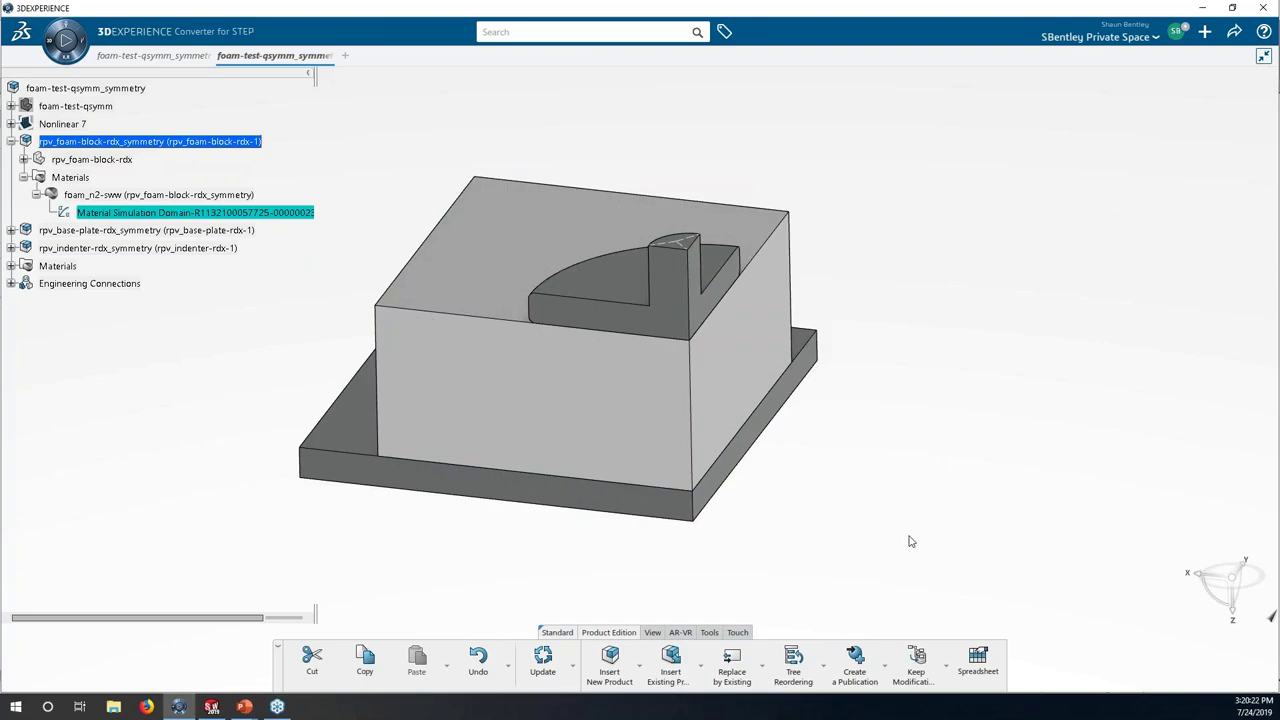
{"action": "left_click", "coordinate": [36, 194]}
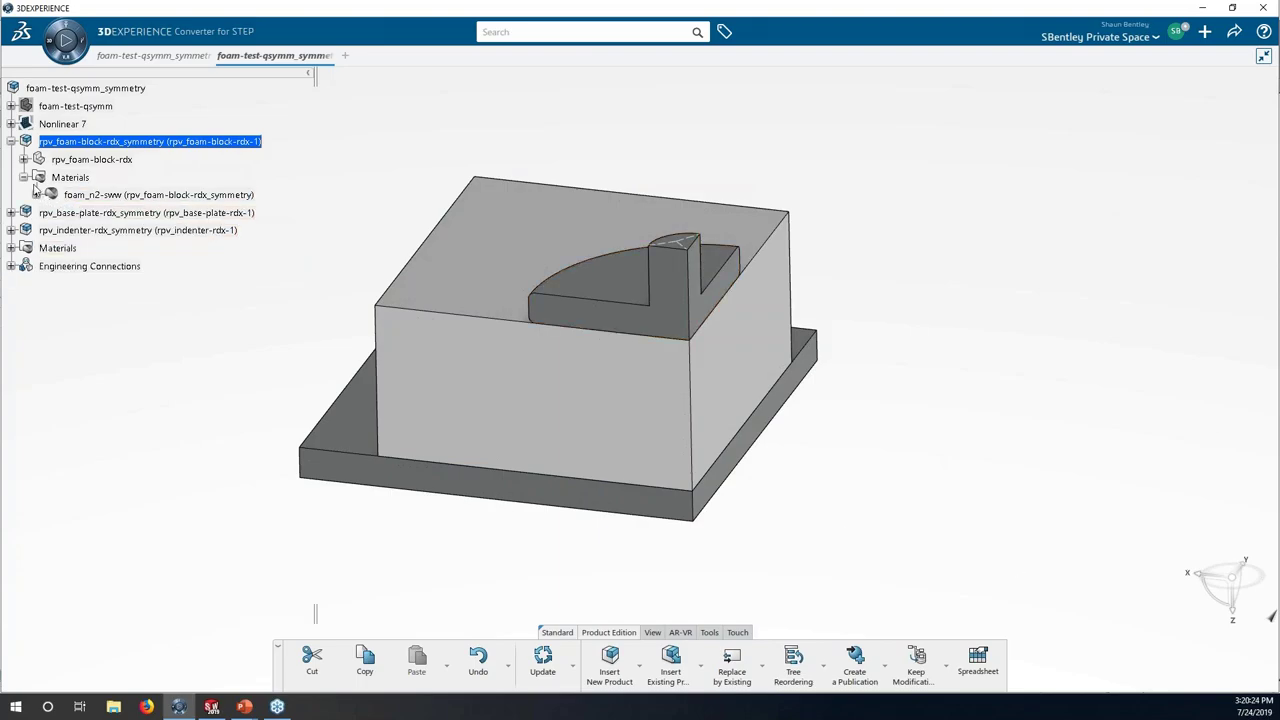
{"action": "left_click", "coordinate": [23, 177]}
{"action": "left_click", "coordinate": [11, 141]}
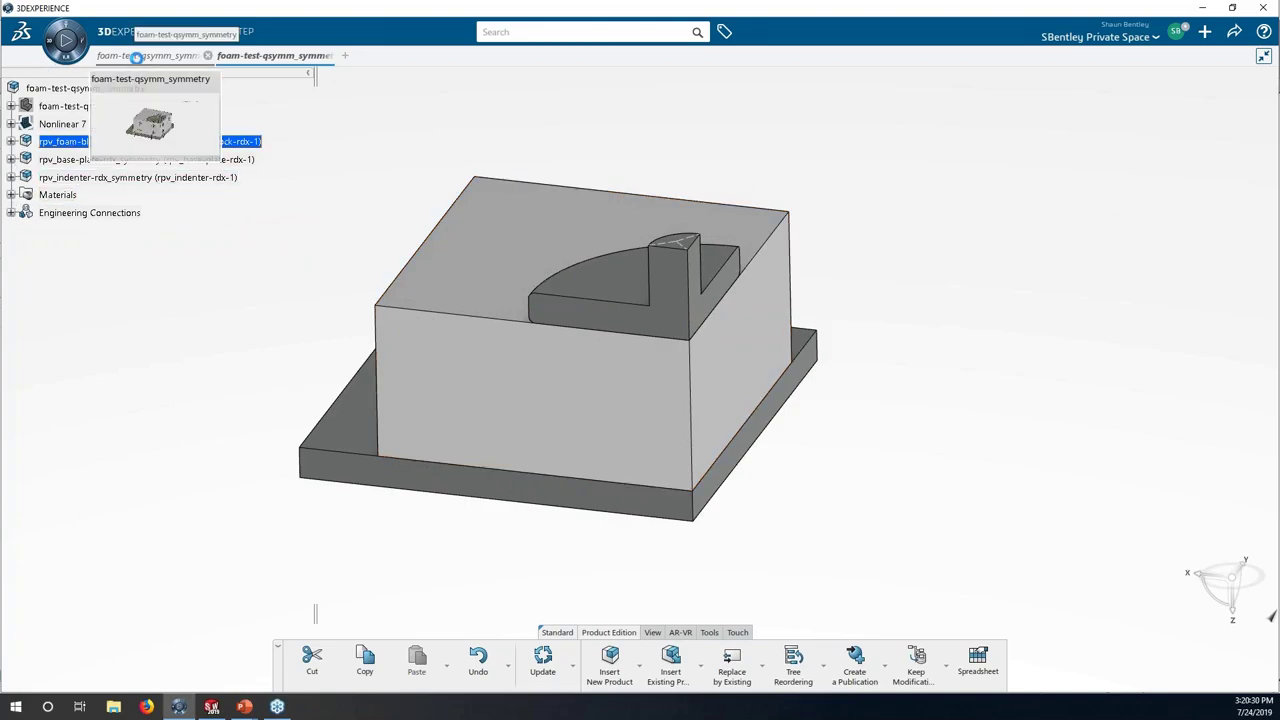
{"action": "left_click", "coordinate": [134, 58]}
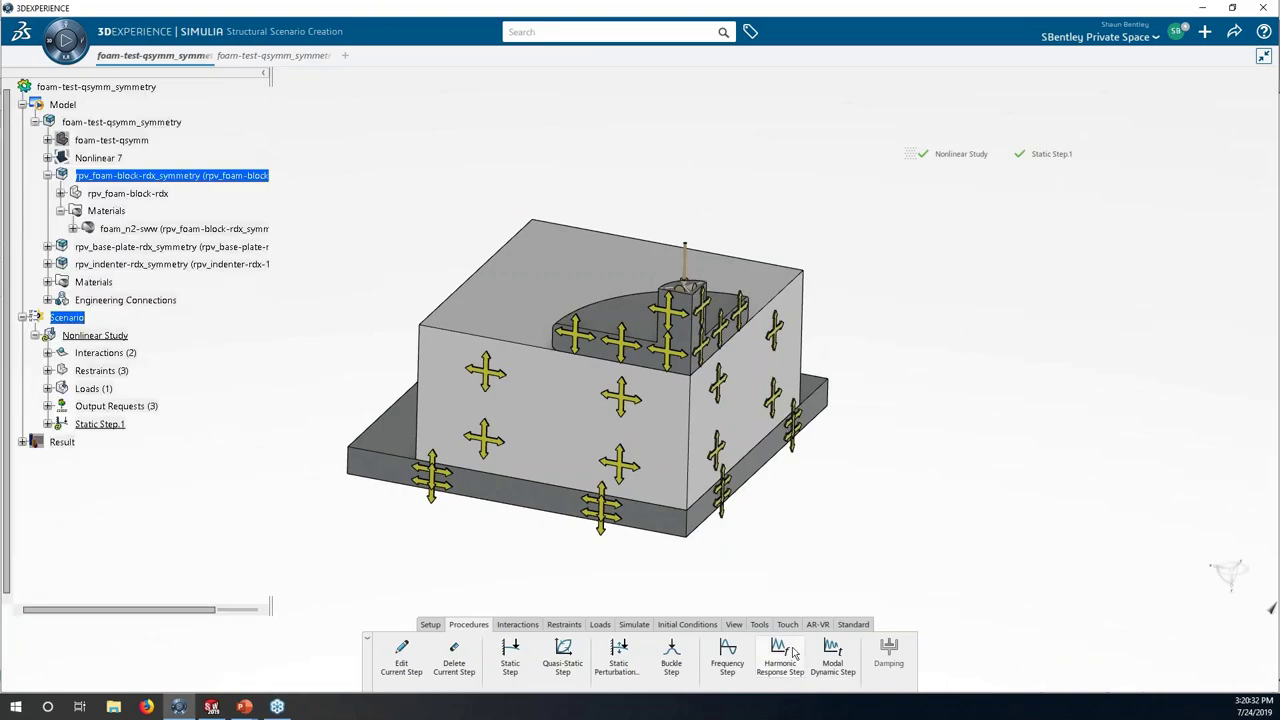
- Open the Simulate settings and try a Cloud run with Credits licence, adjusting performance
{"action": "left_click", "coordinate": [636, 625]}
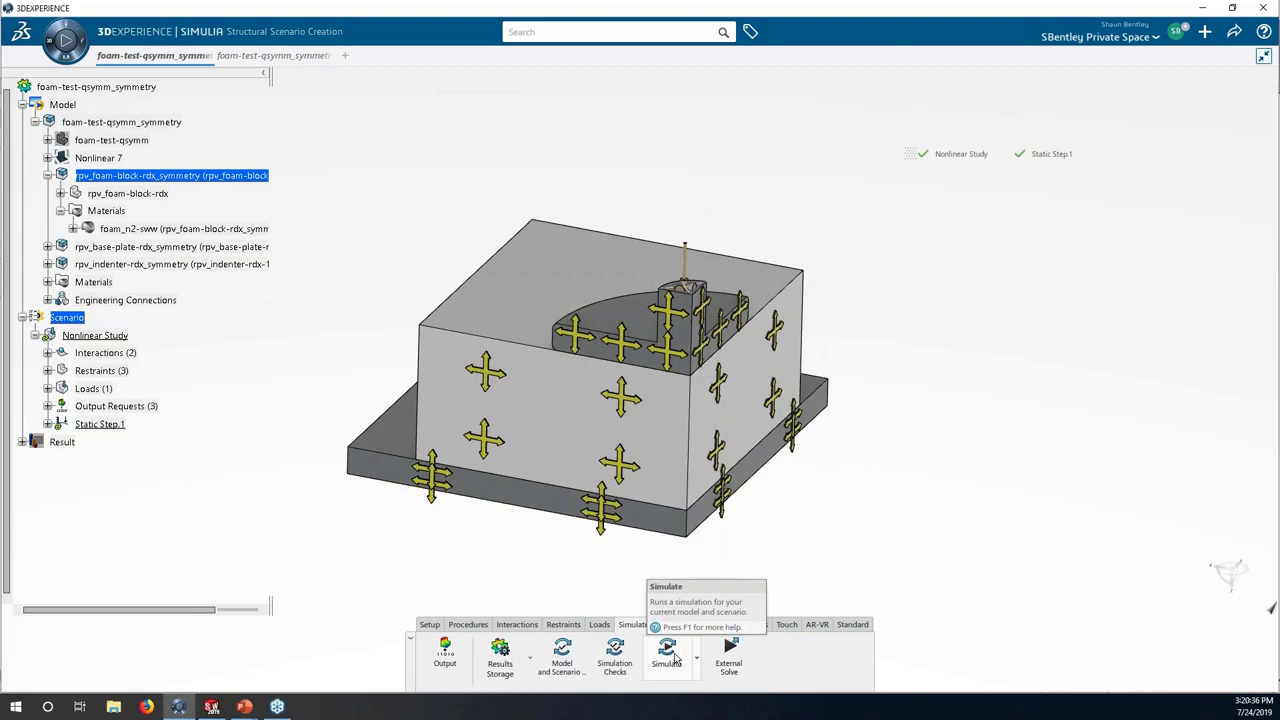
{"action": "left_click", "coordinate": [684, 657]}
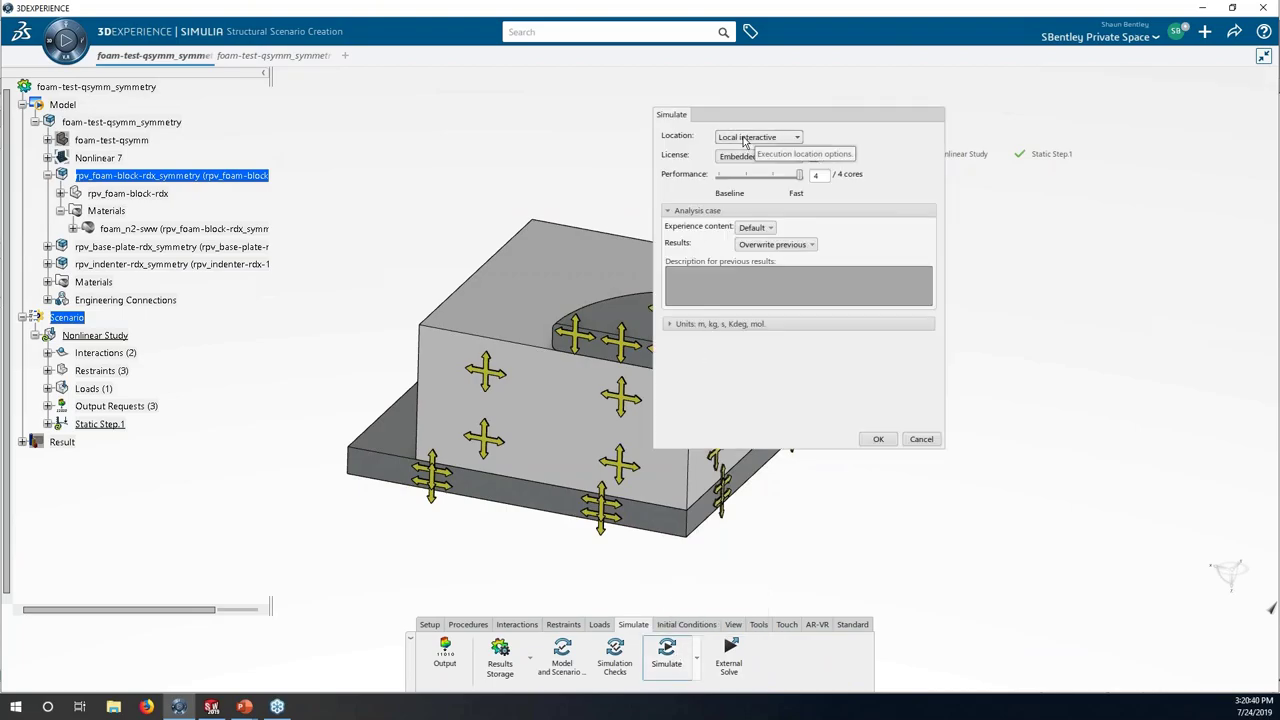
{"action": "left_click_drag", "start_coordinate": [743, 120], "coordinate": [646, 127]}
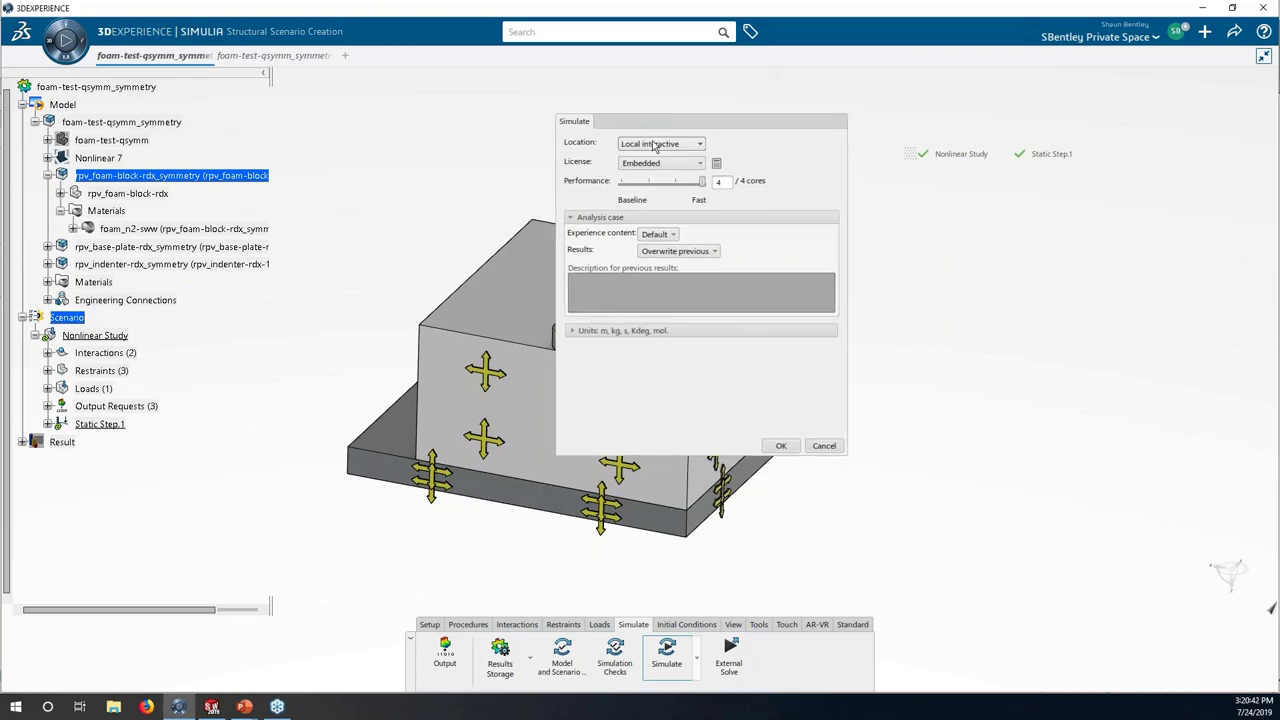
{"action": "left_click", "coordinate": [655, 146]}
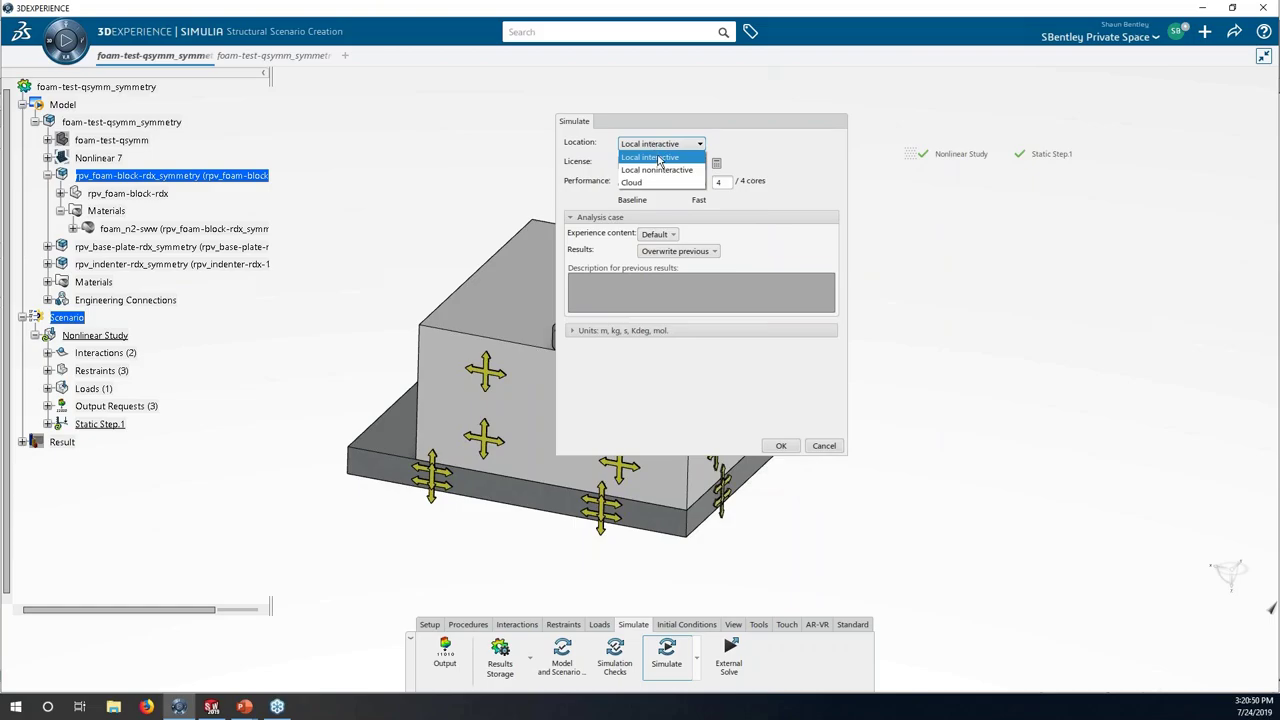
{"action": "left_click", "coordinate": [640, 183]}
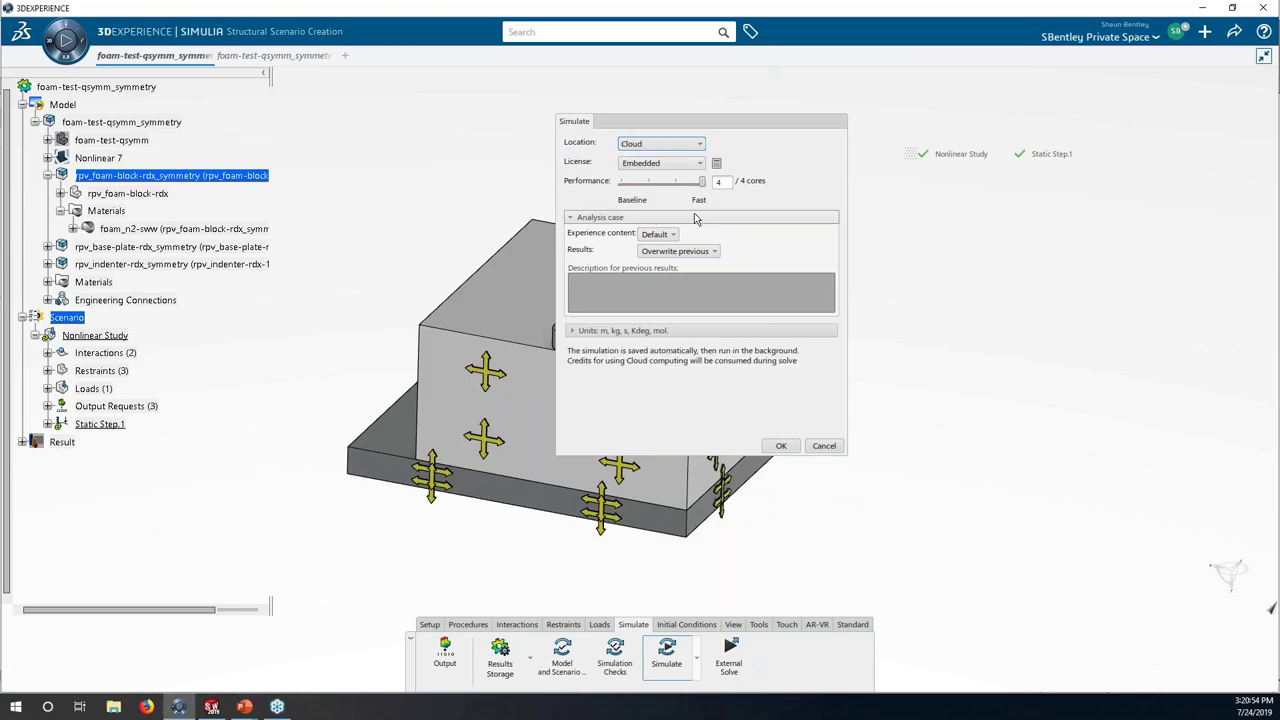
{"action": "left_click", "coordinate": [660, 163]}
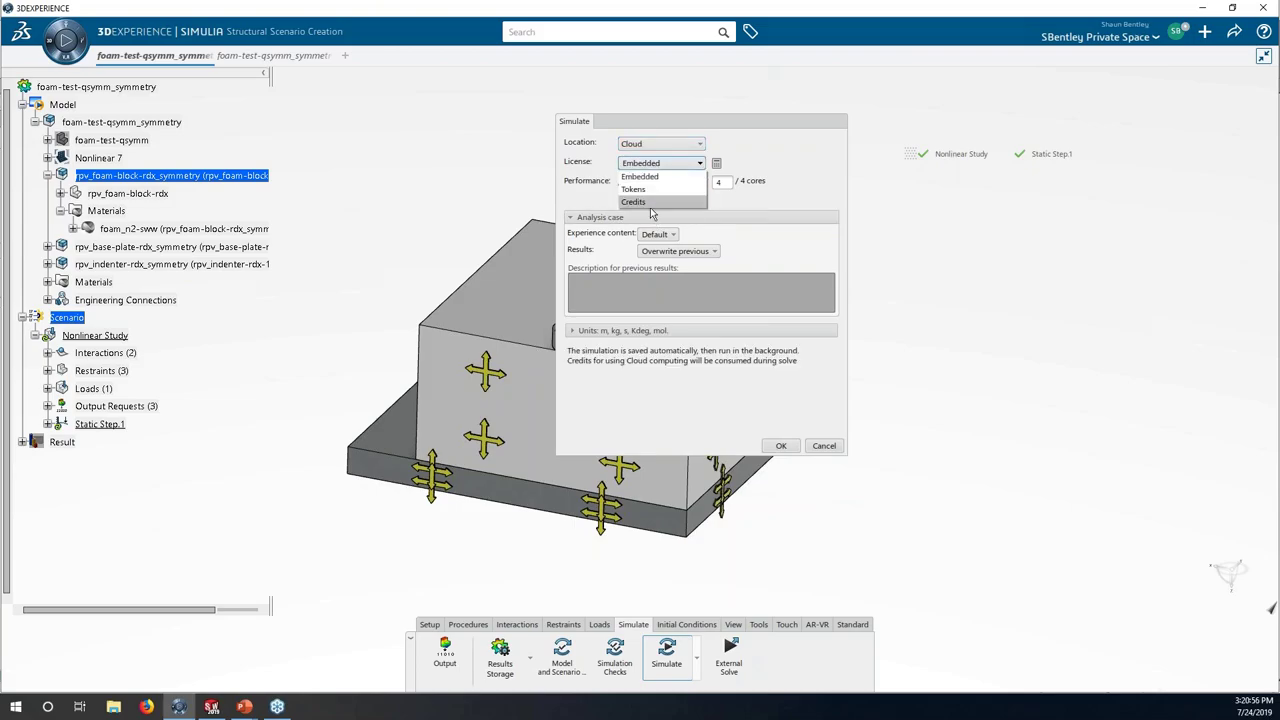
{"action": "left_click", "coordinate": [636, 202]}
{"action": "left_click_drag", "start_coordinate": [661, 180], "coordinate": [700, 190]}
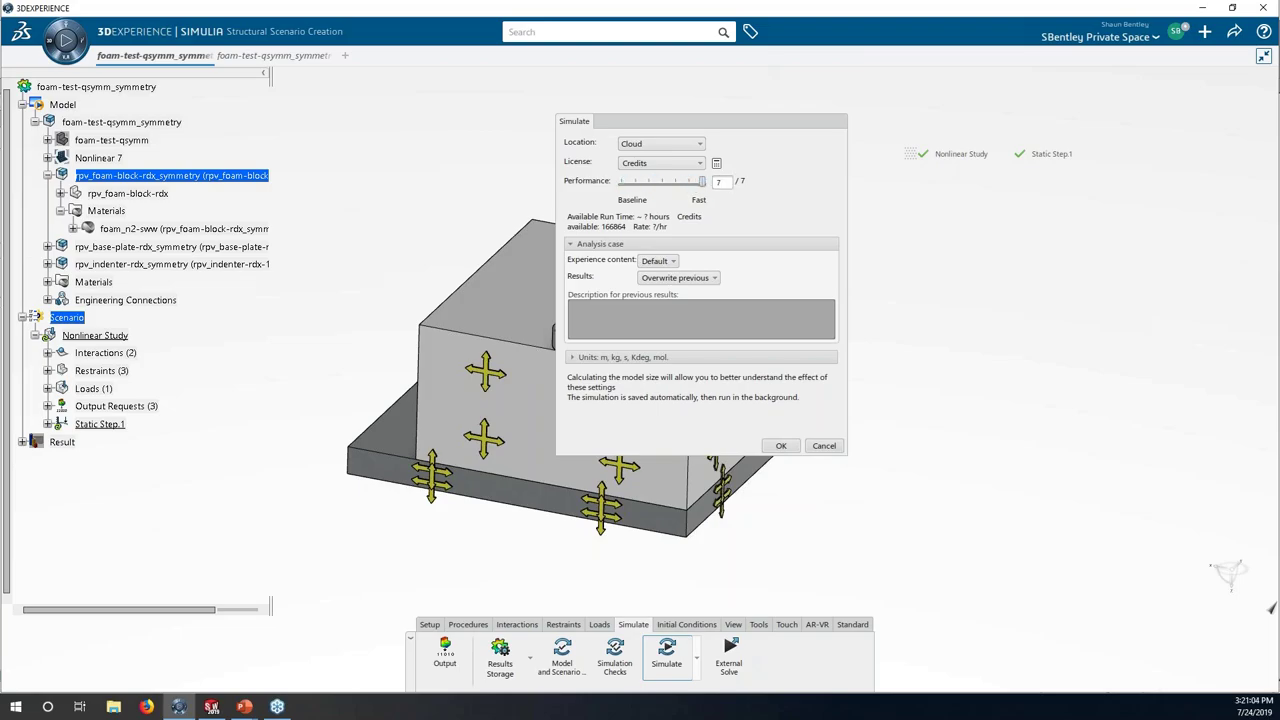
{"action": "left_click_drag", "start_coordinate": [634, 185], "coordinate": [678, 184]}
- Reset the run to Local interactive with Embedded licence and cancel without simulating
{"action": "left_click", "coordinate": [660, 145]}
{"action": "left_click", "coordinate": [660, 157]}
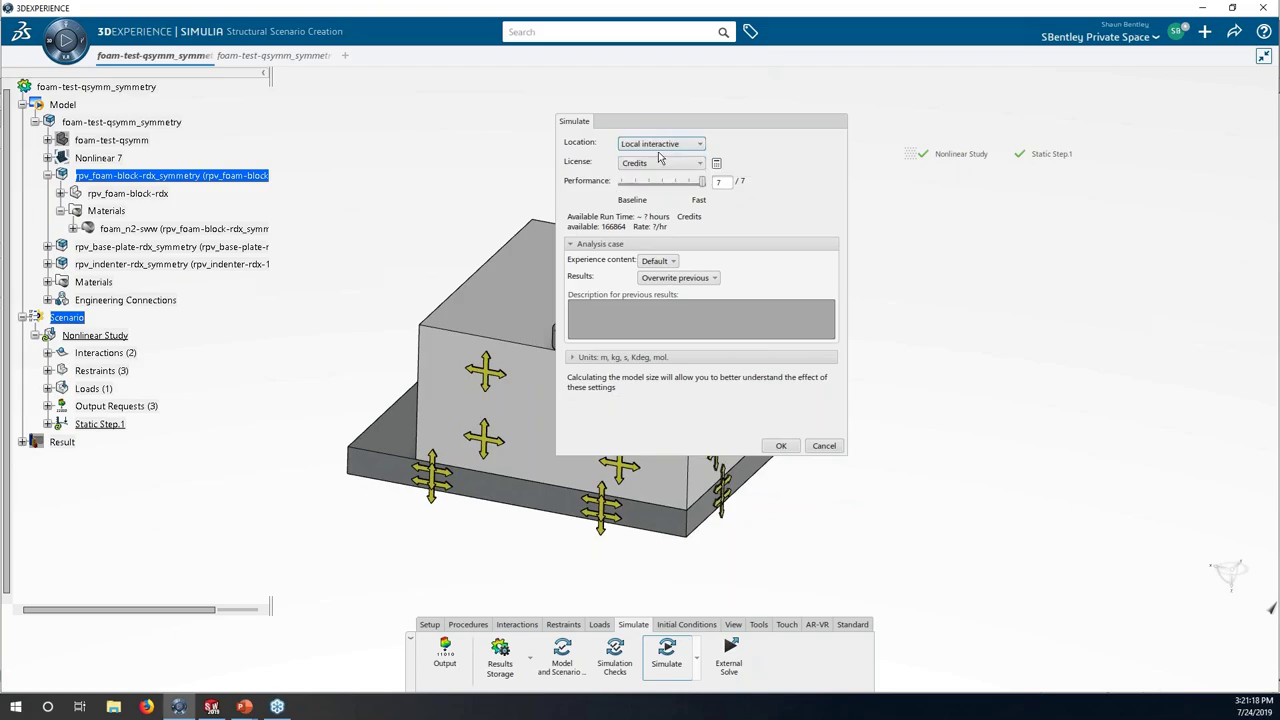
{"action": "left_click", "coordinate": [660, 162]}
{"action": "left_click", "coordinate": [652, 180]}
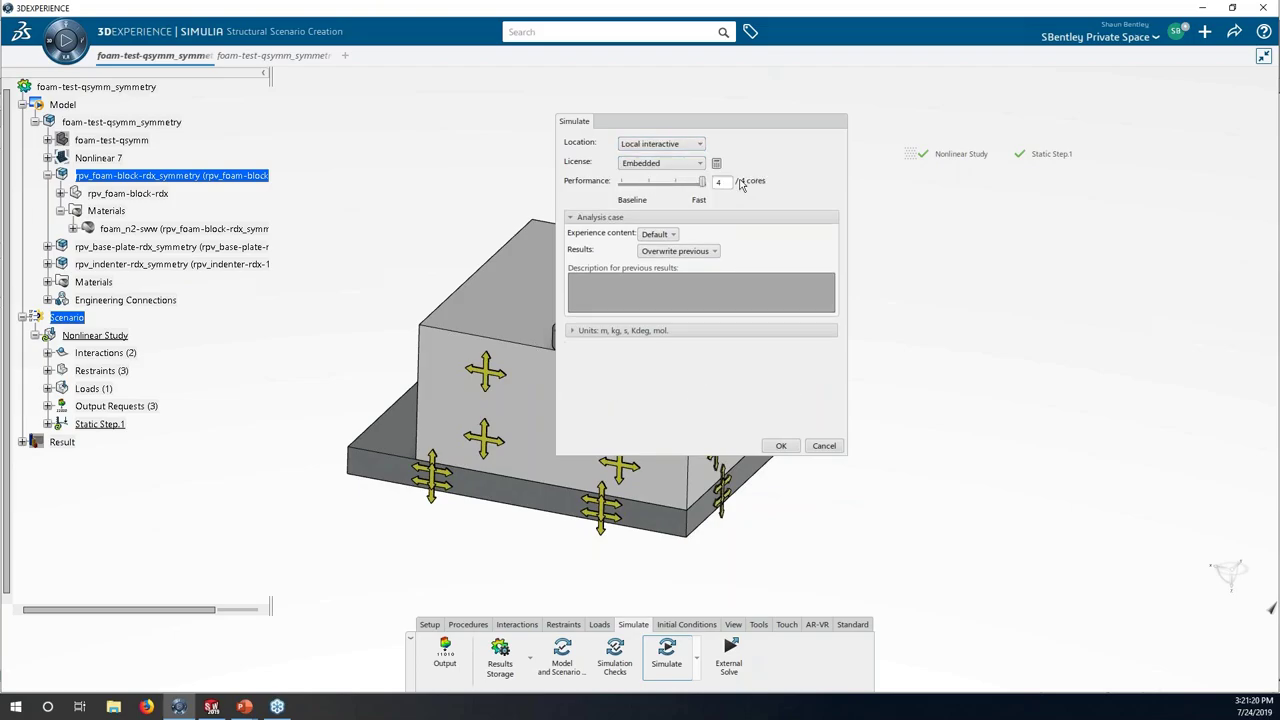
{"action": "left_click", "coordinate": [823, 446]}
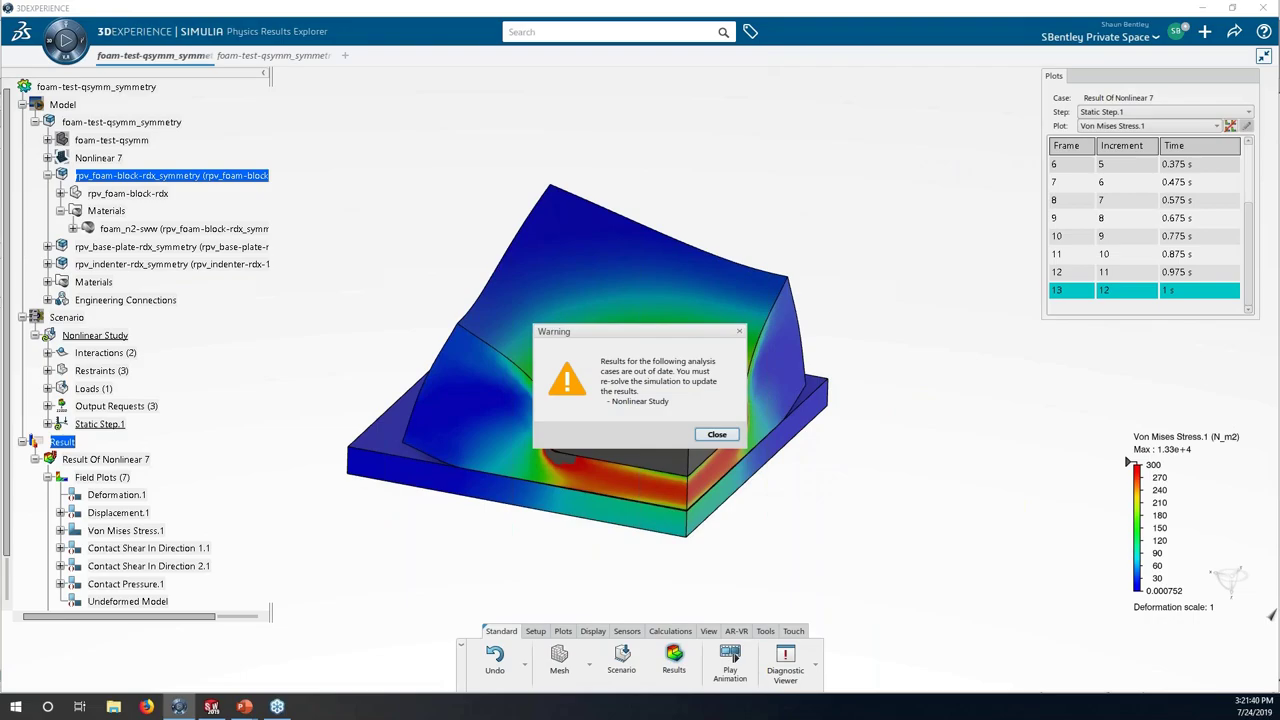
- Dismiss the out-of-date warning and expand then collapse Von Mises Stress.1 in the results tree
{"action": "left_click", "coordinate": [717, 434]}
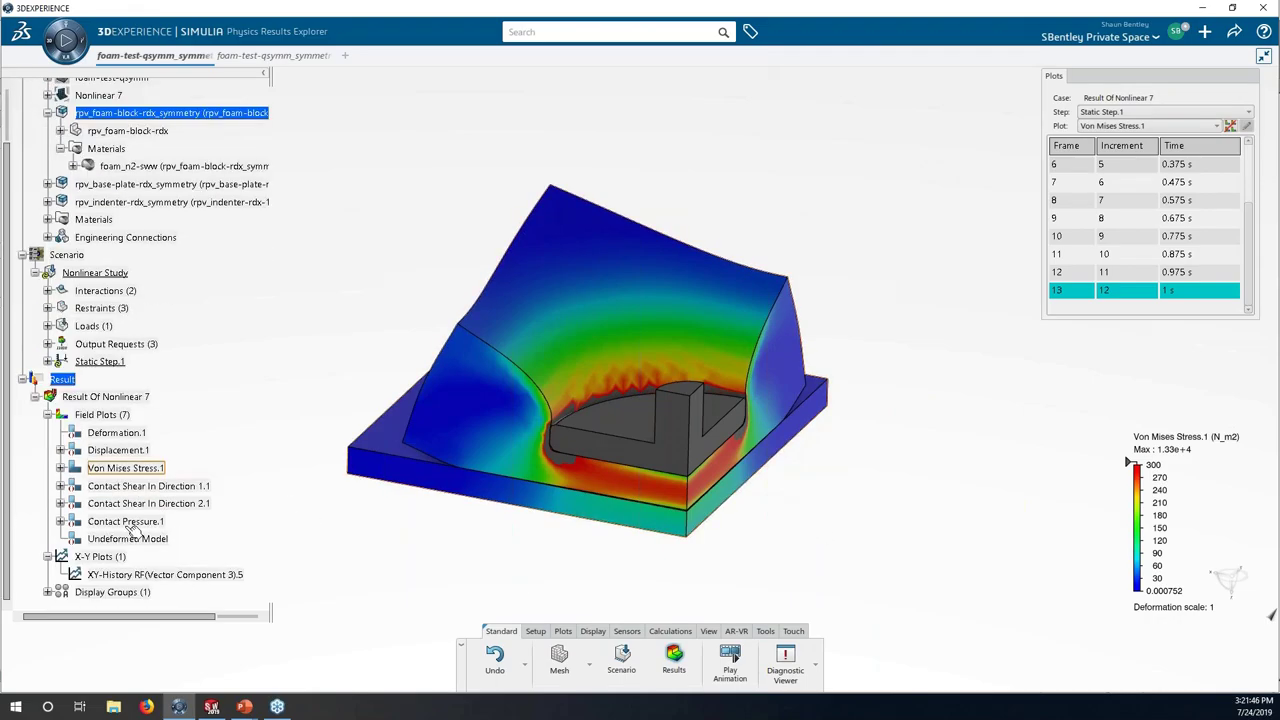
{"action": "scroll", "coordinate": [140, 510], "scroll_direction": "down", "scroll_amount": 3}
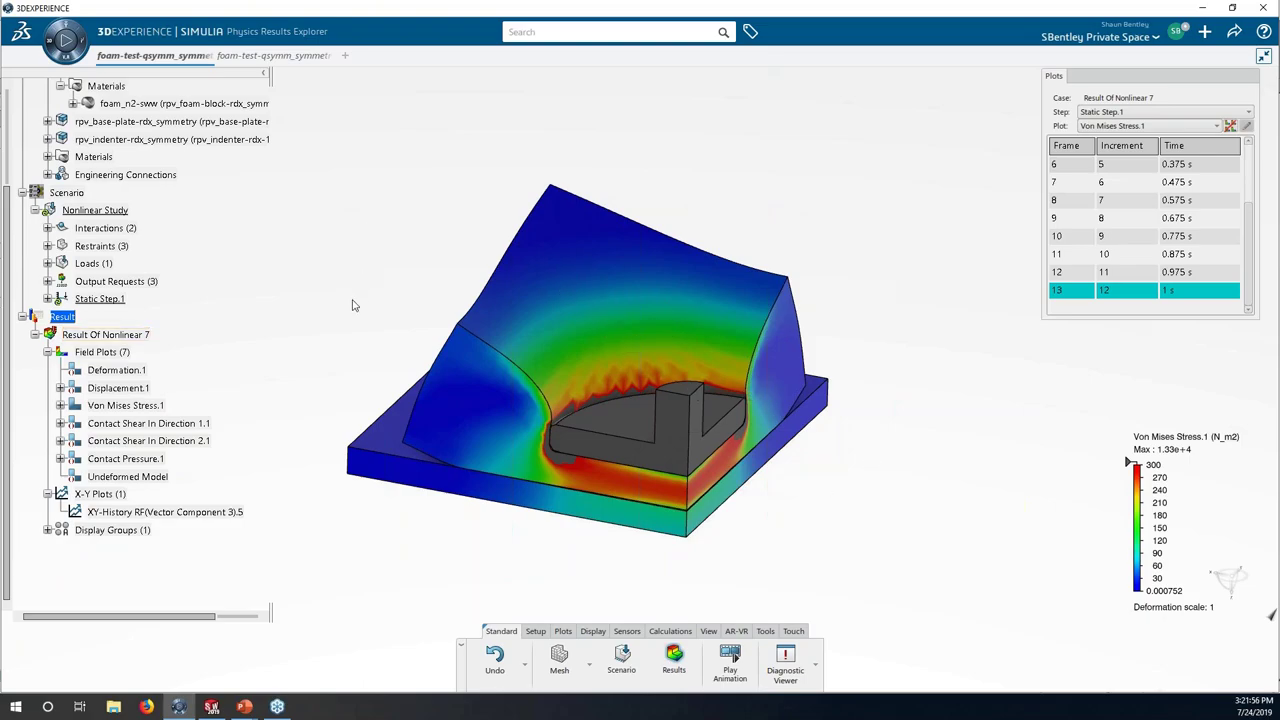
{"action": "left_click", "coordinate": [60, 405]}
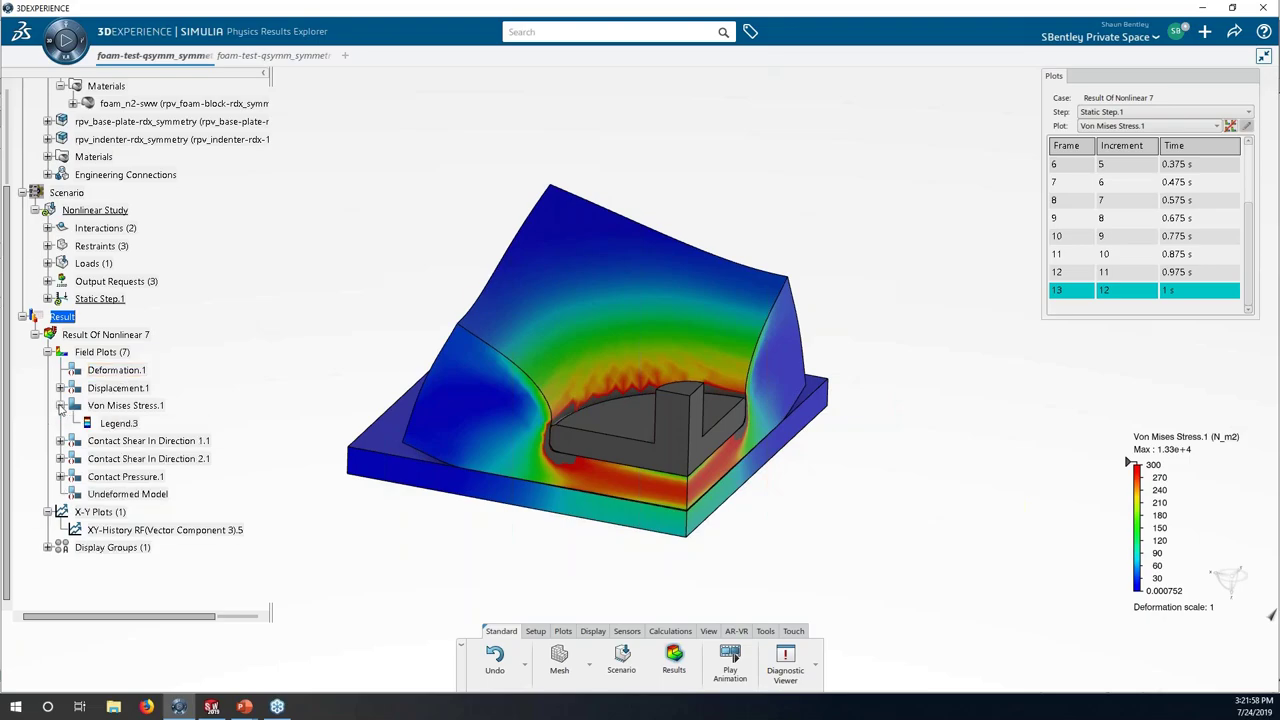
{"action": "left_click", "coordinate": [60, 405]}
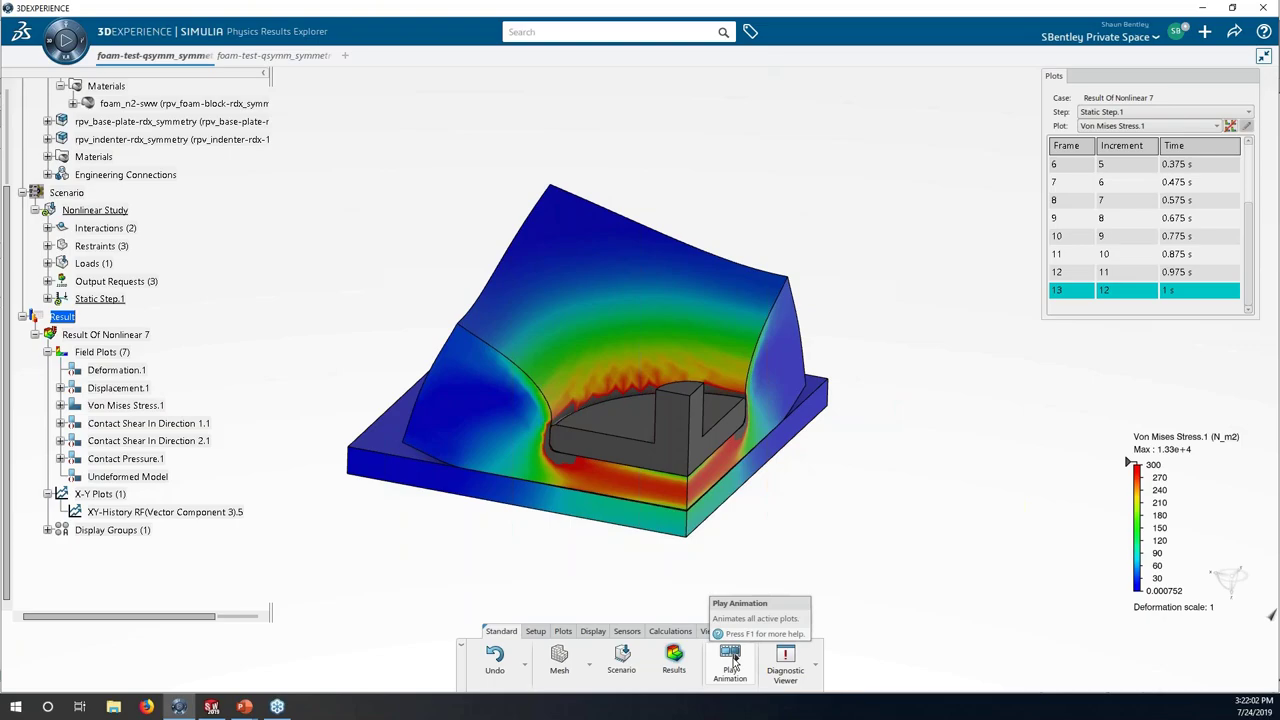
- Play the von Mises stress animation and jump it to the final frame
{"action": "left_click", "coordinate": [731, 660]}
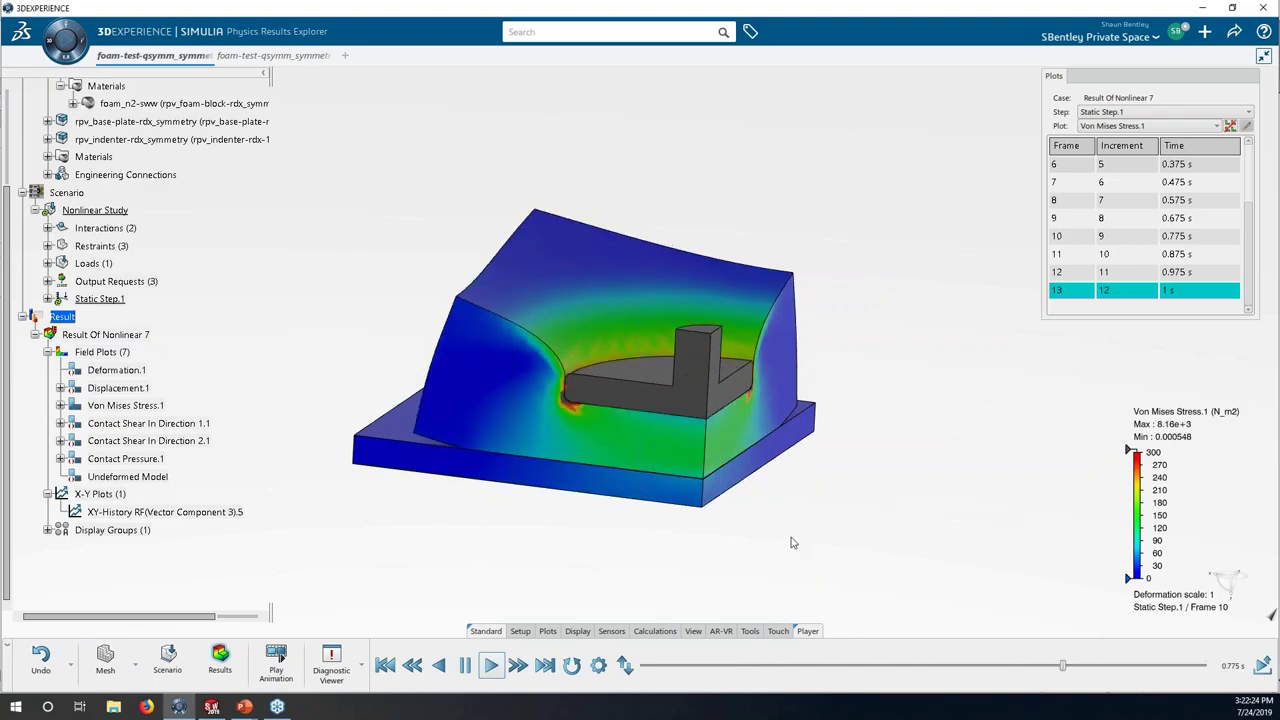
{"action": "left_click", "coordinate": [1086, 291]}
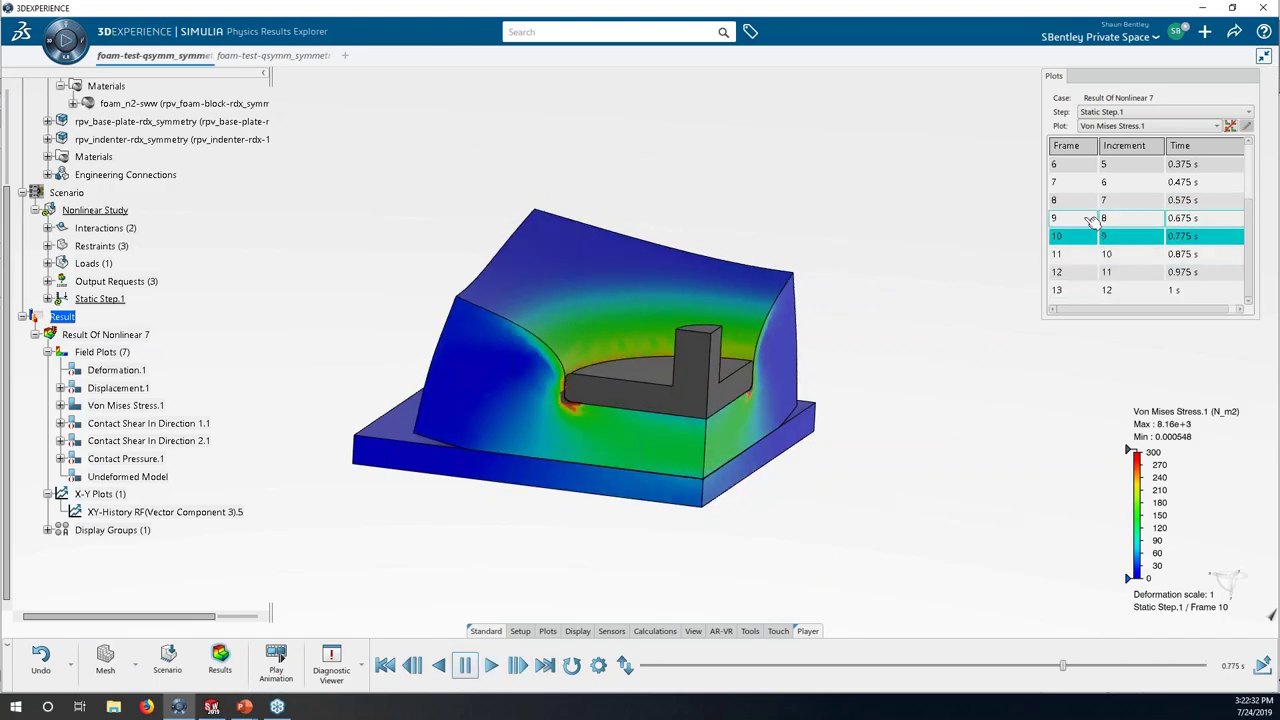
{"action": "left_click", "coordinate": [1090, 291]}
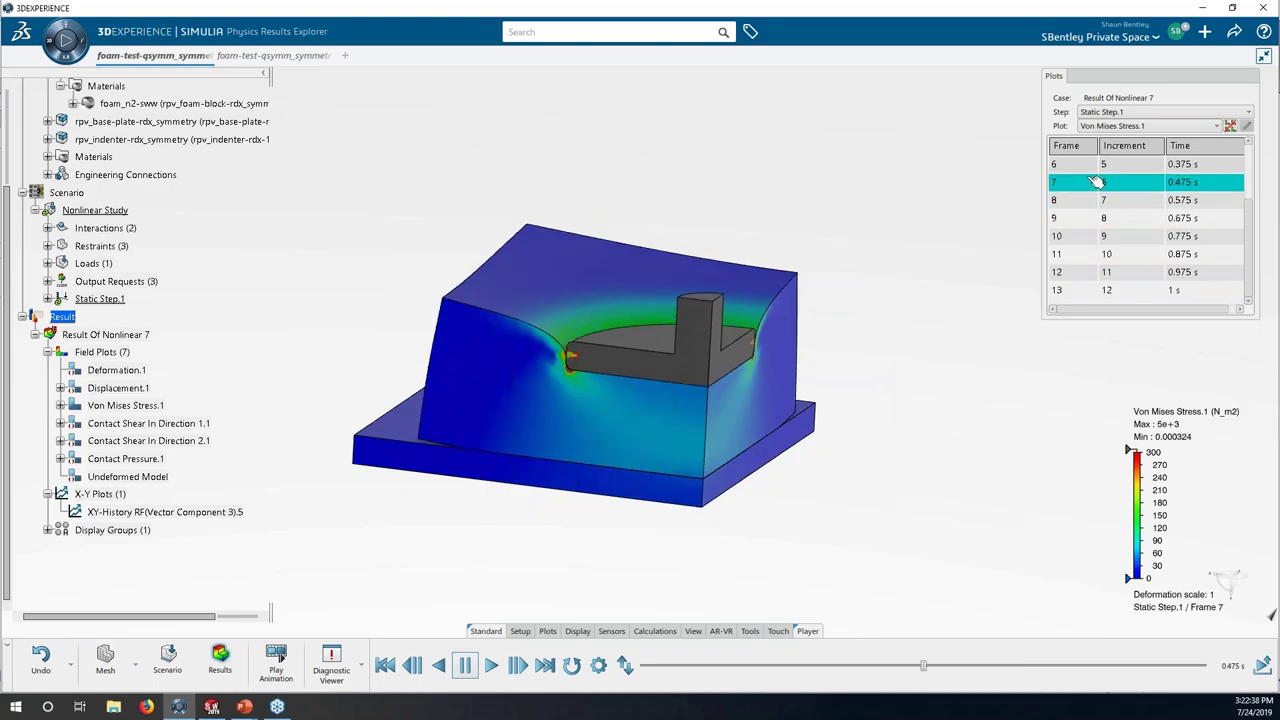
{"action": "scroll", "coordinate": [1092, 183], "scroll_direction": "up", "scroll_amount": 2}
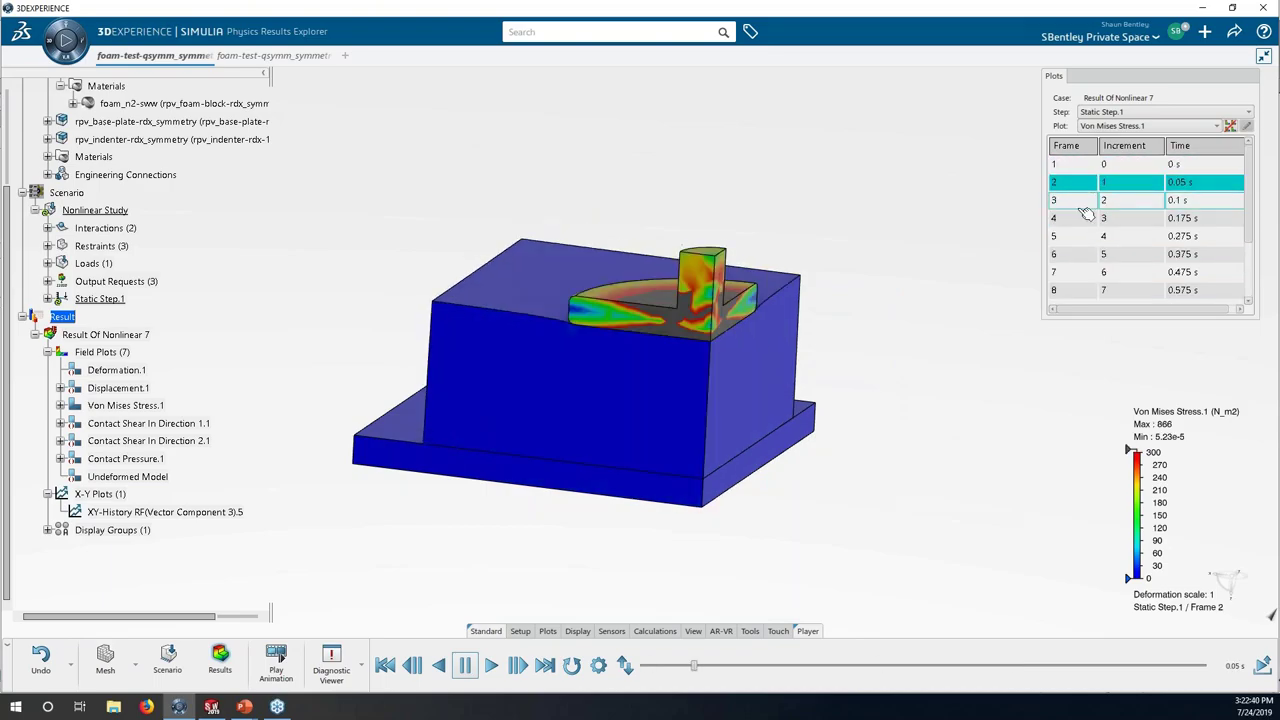
{"action": "scroll", "coordinate": [1091, 250], "scroll_direction": "down", "scroll_amount": 2}
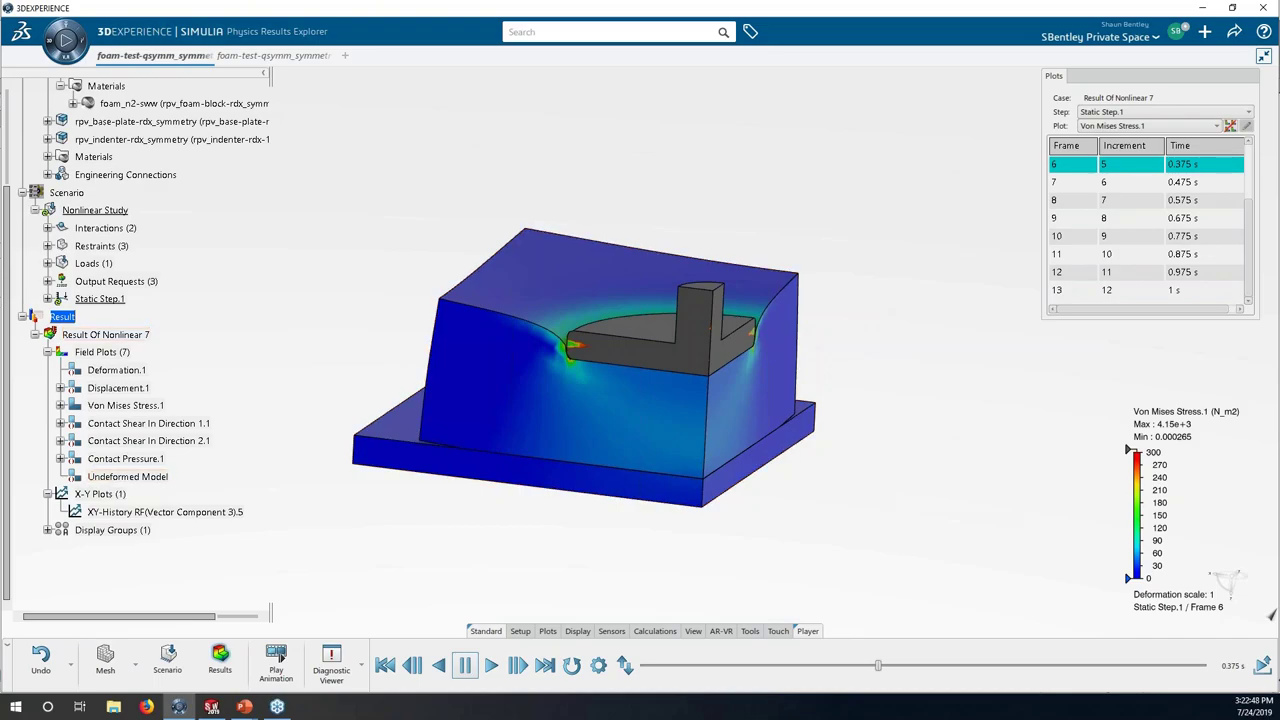
- Stop the stress animation from the XY-History plot's context menu
{"action": "right_click", "coordinate": [120, 512]}
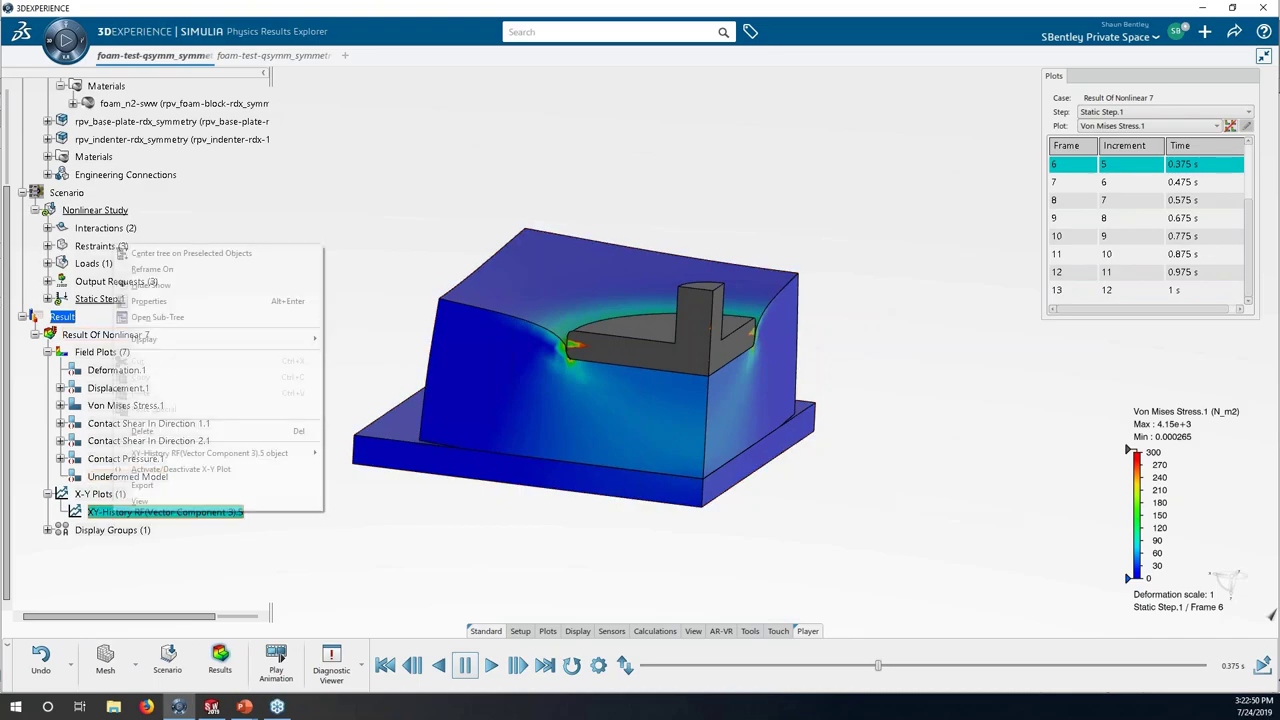
{"action": "left_click", "coordinate": [183, 473]}
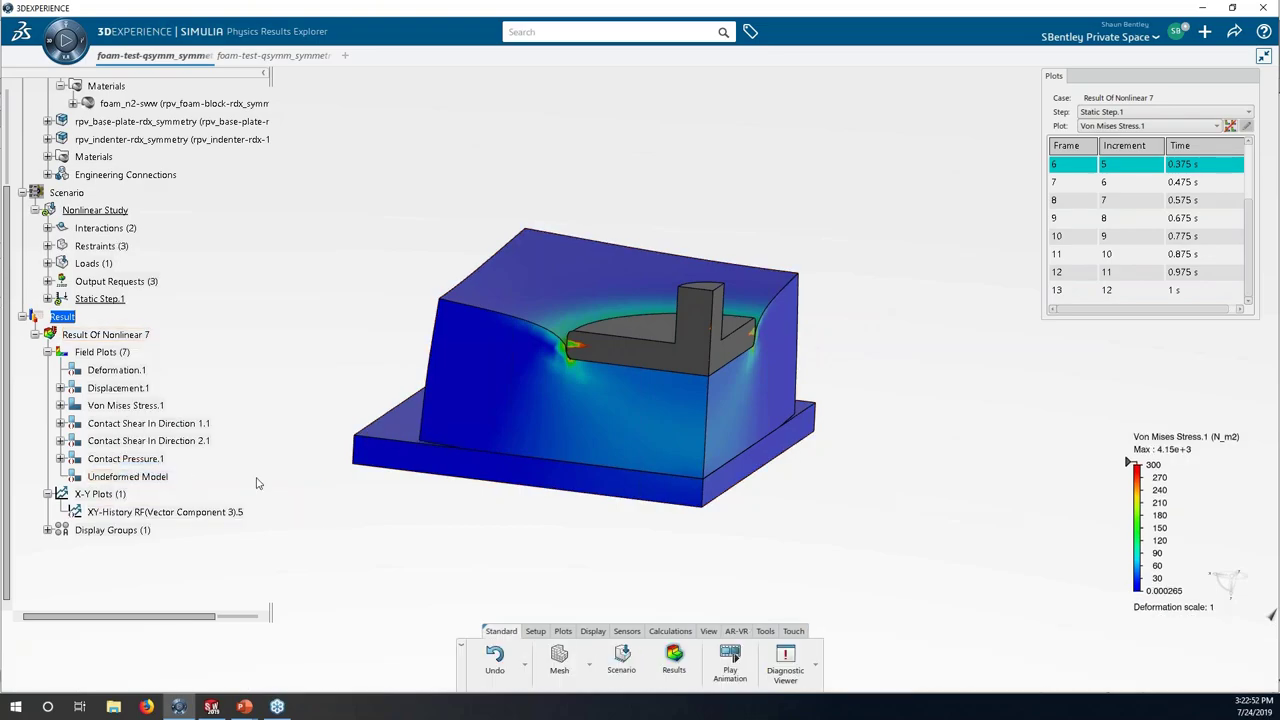
{"action": "right_click", "coordinate": [190, 510]}
{"action": "left_click", "coordinate": [232, 481]}
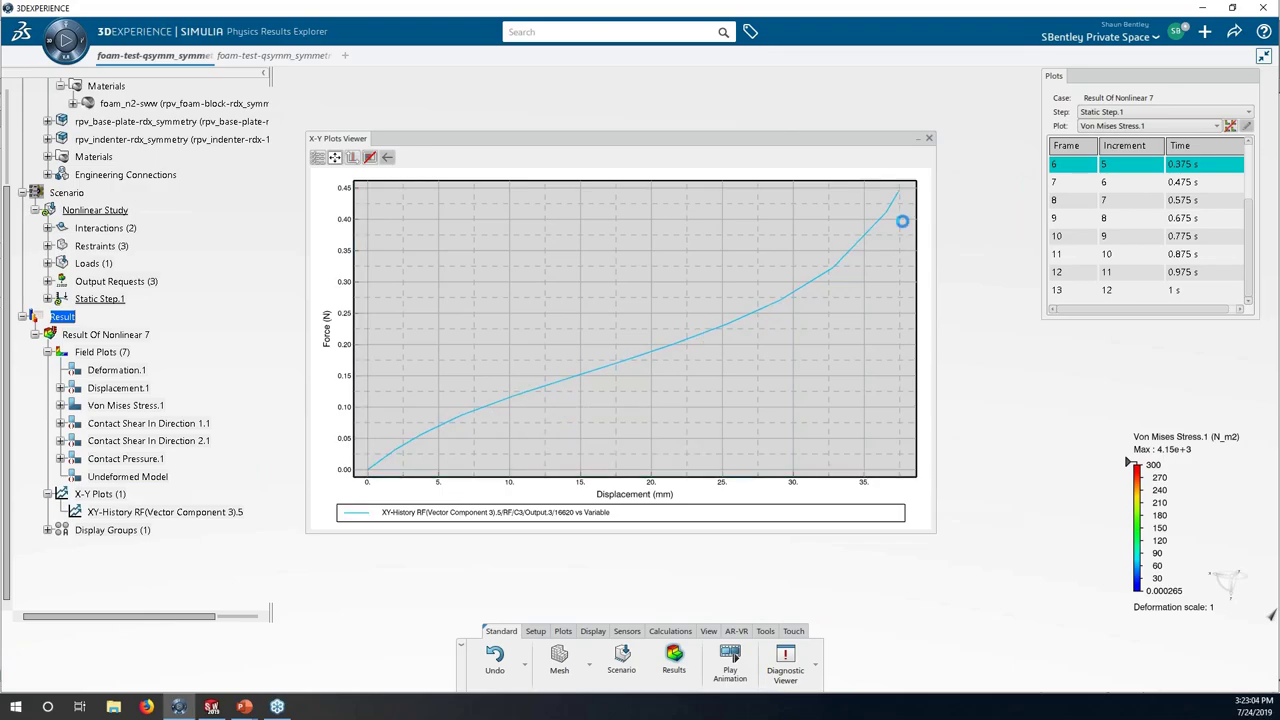
{"action": "mouse_move", "coordinate": [899, 190]}
{"action": "left_click", "coordinate": [928, 138]}
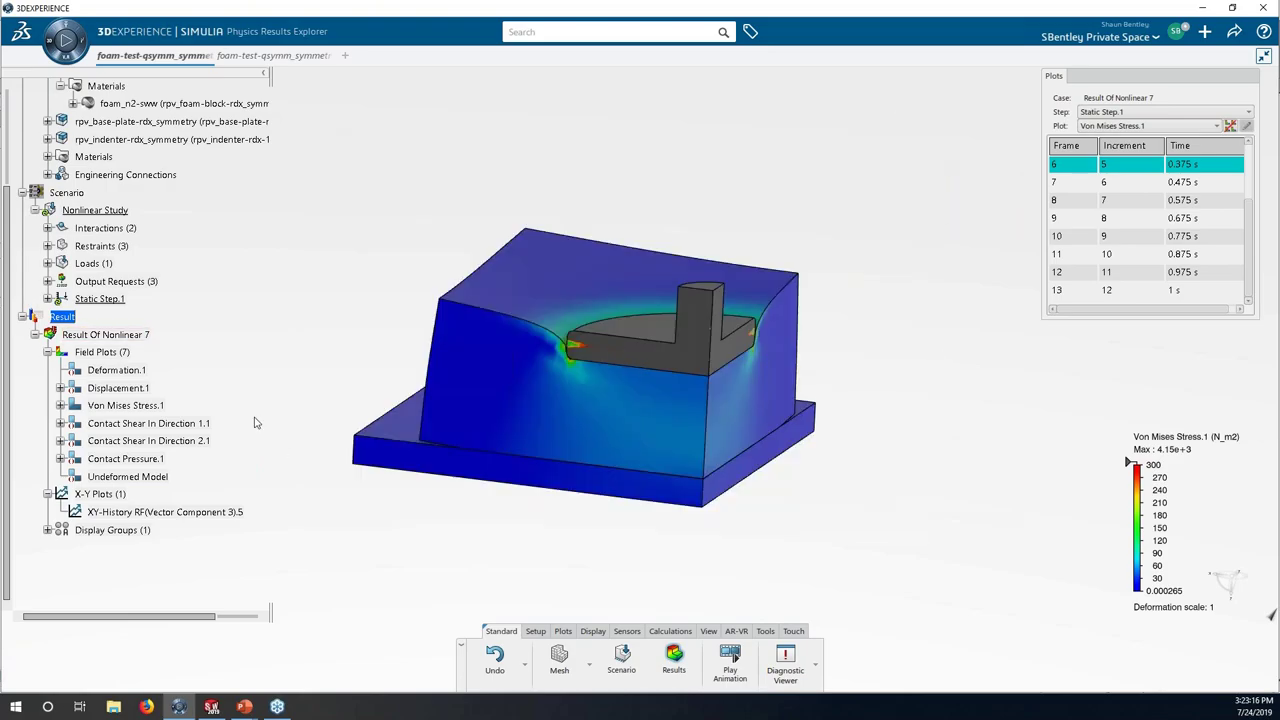
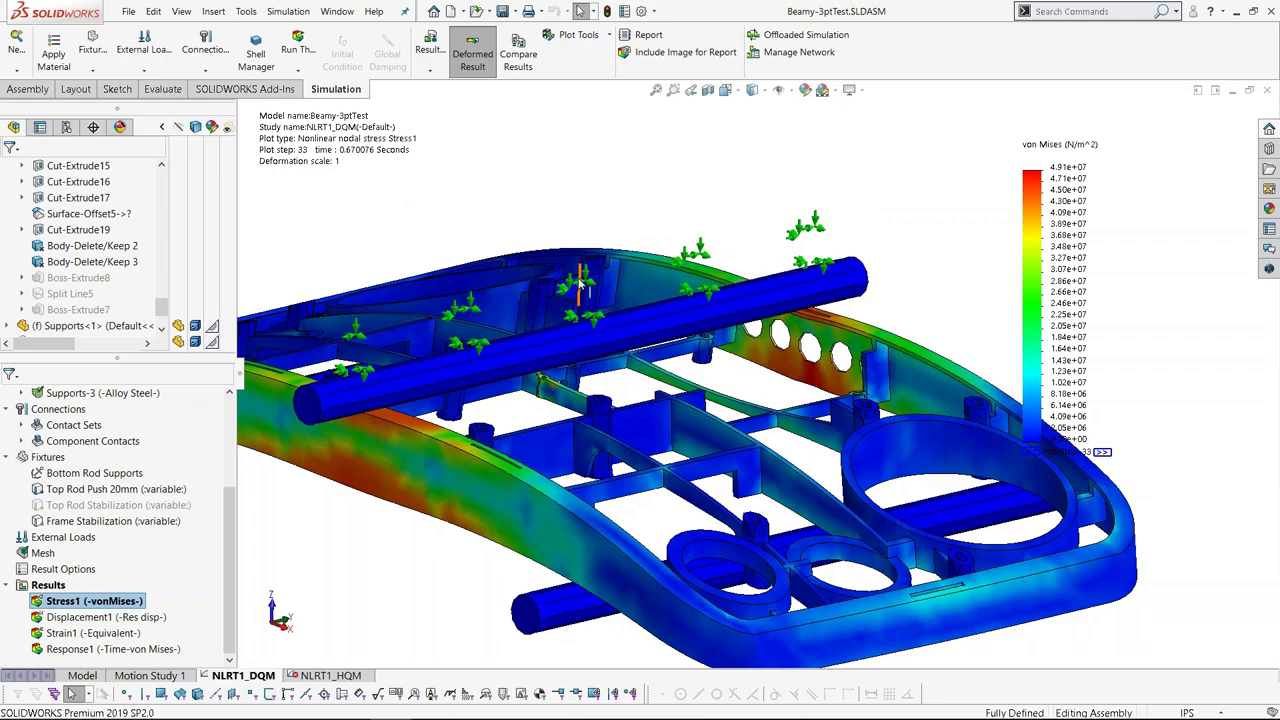
- Zoom out on the Stress1 plot and bring up the Windows task switcher
{"action": "scroll", "coordinate": [575, 333], "scroll_direction": "up", "scroll_amount": 2}
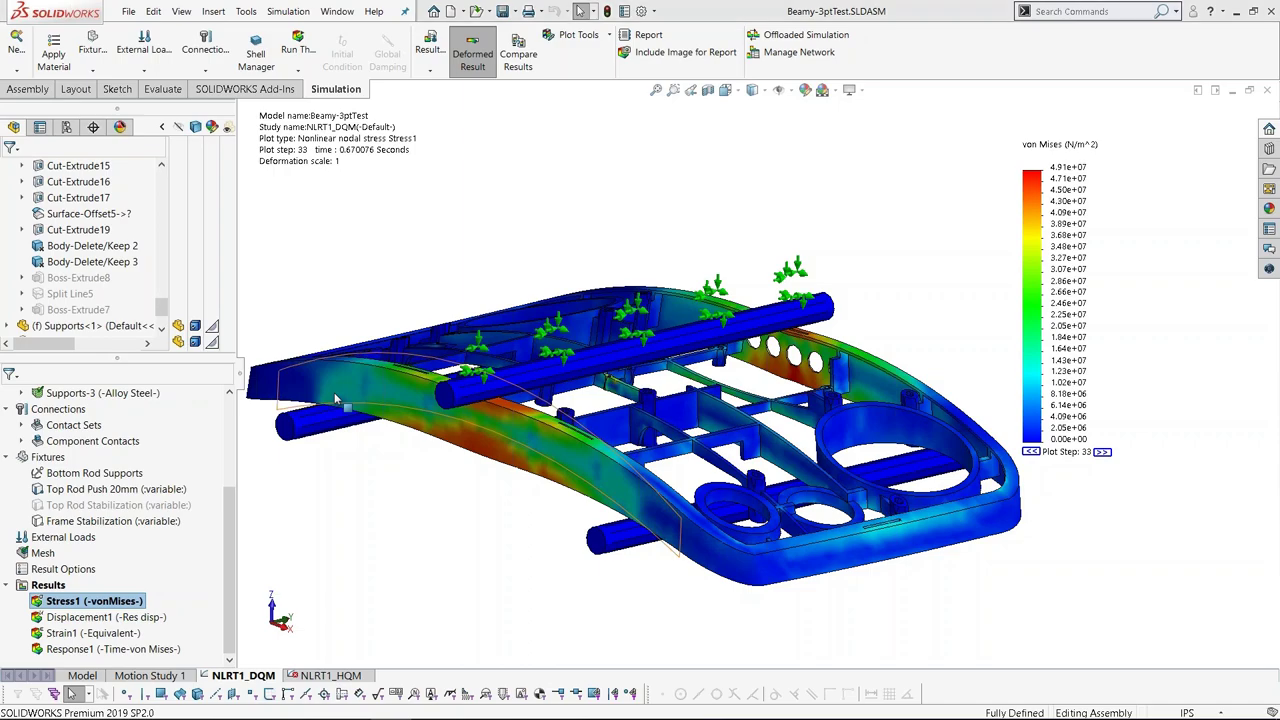
{"action": "key", "text": "alt+Tab"}
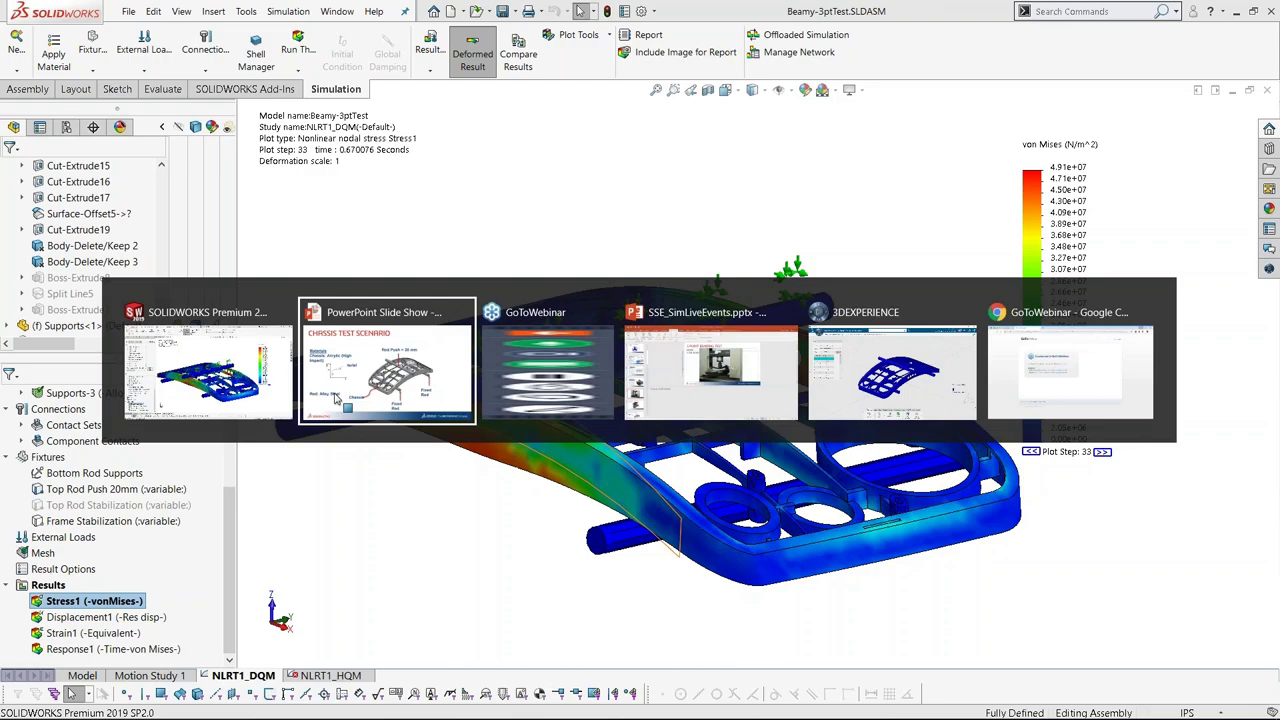
- Switch to 3DEXPERIENCE and zoom in and out on the chassis as Displacement.1 plays to 1.9 s
{"action": "key", "text": "alt+Tab"}
{"action": "key", "text": "alt+Tab"}
{"action": "key", "text": "alt+Tab"}
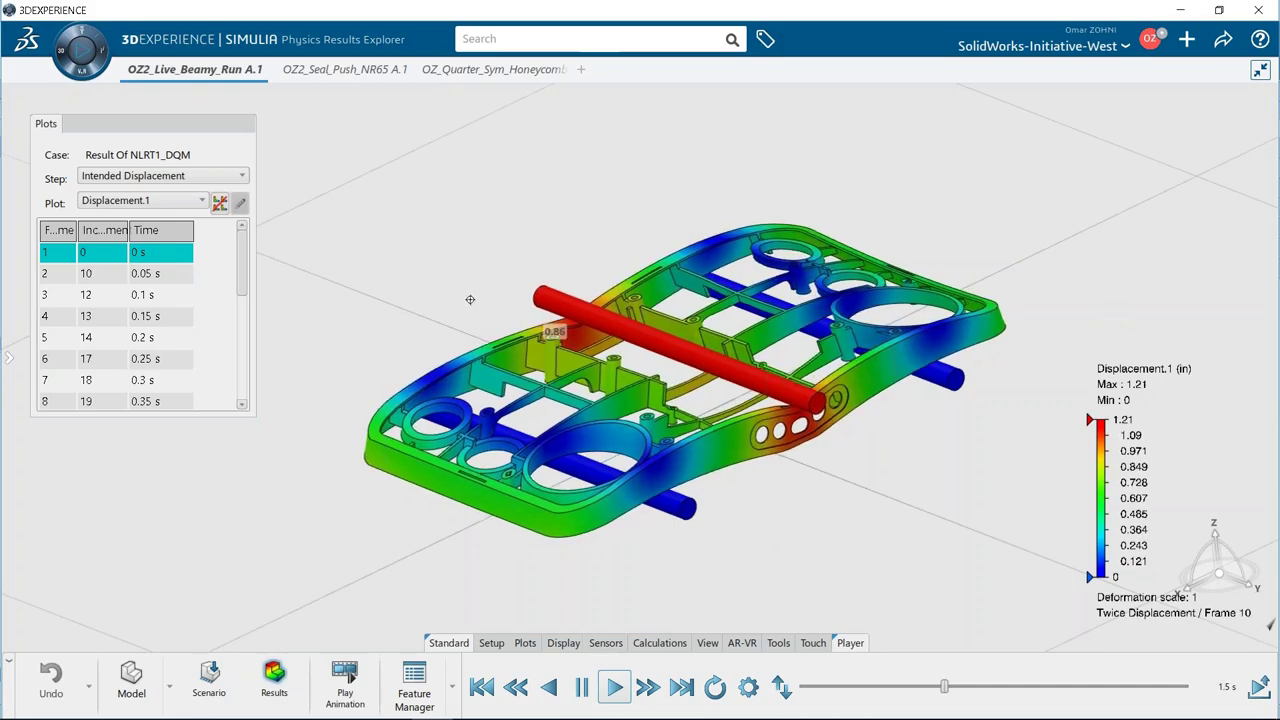
{"action": "scroll", "coordinate": [463, 283], "scroll_direction": "up", "scroll_amount": 5}
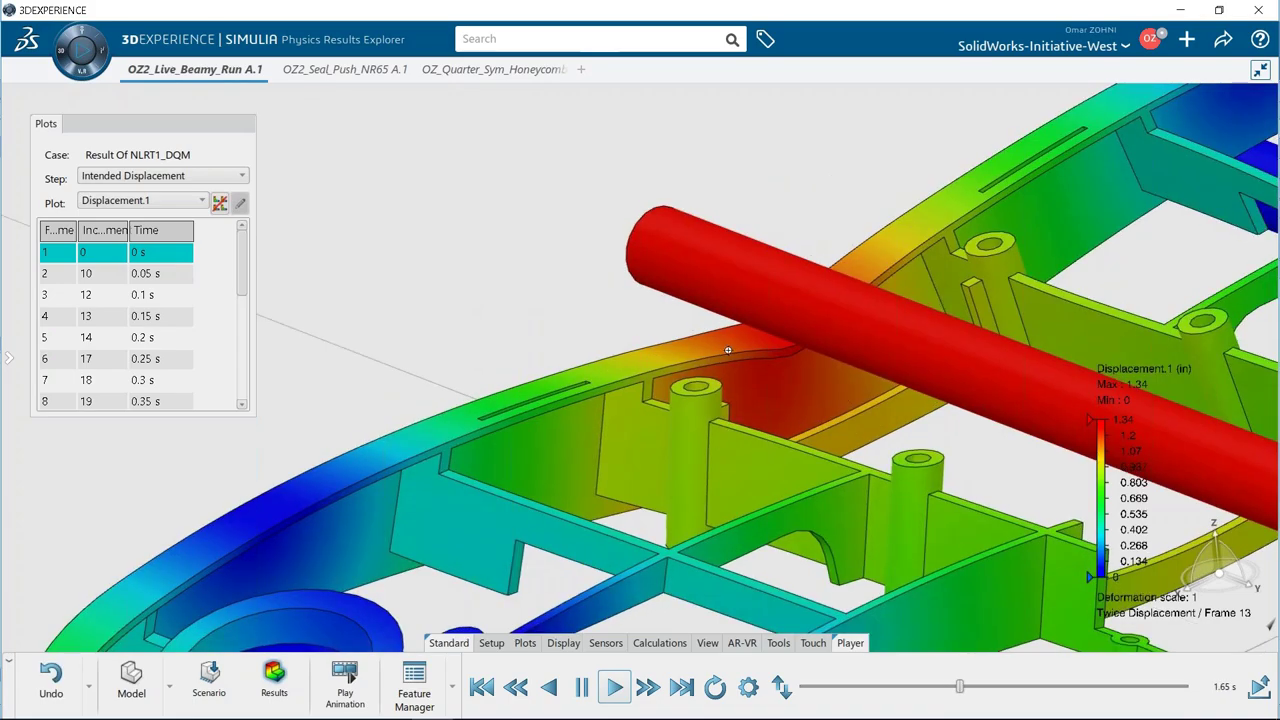
{"action": "scroll", "coordinate": [865, 398], "scroll_direction": "up", "scroll_amount": 6}
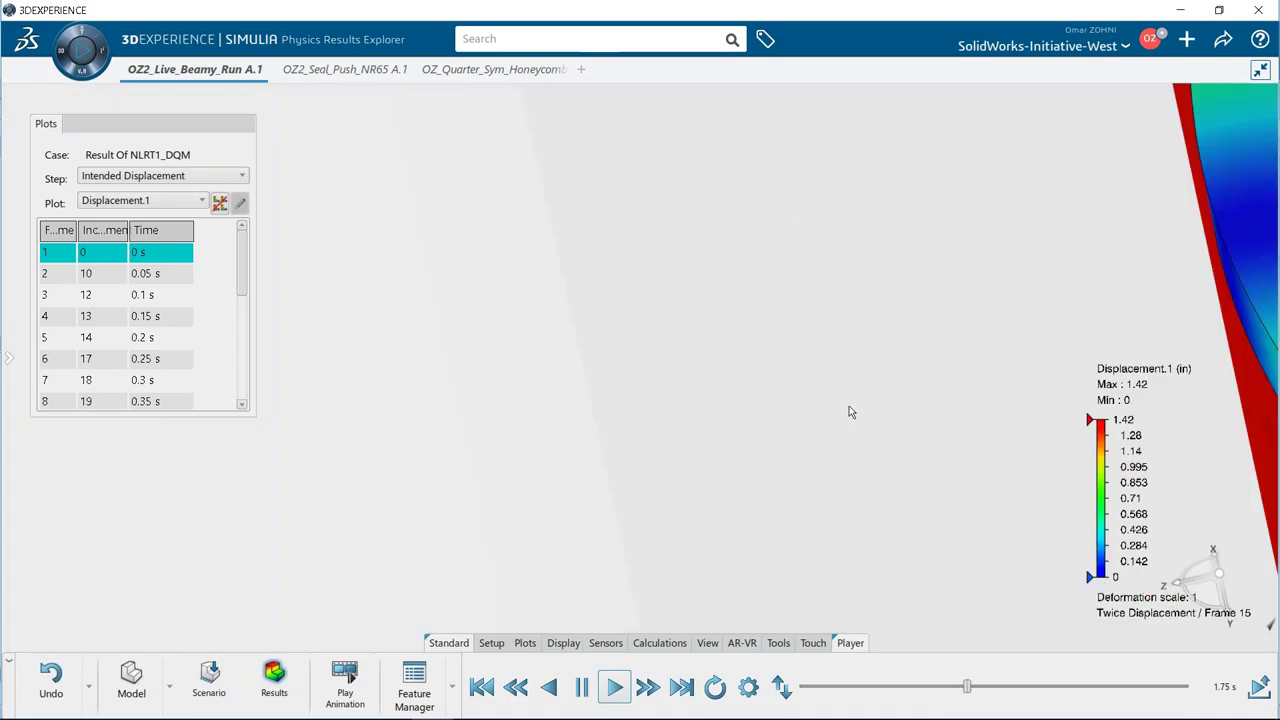
{"action": "scroll", "coordinate": [829, 369], "scroll_direction": "down", "scroll_amount": 8}
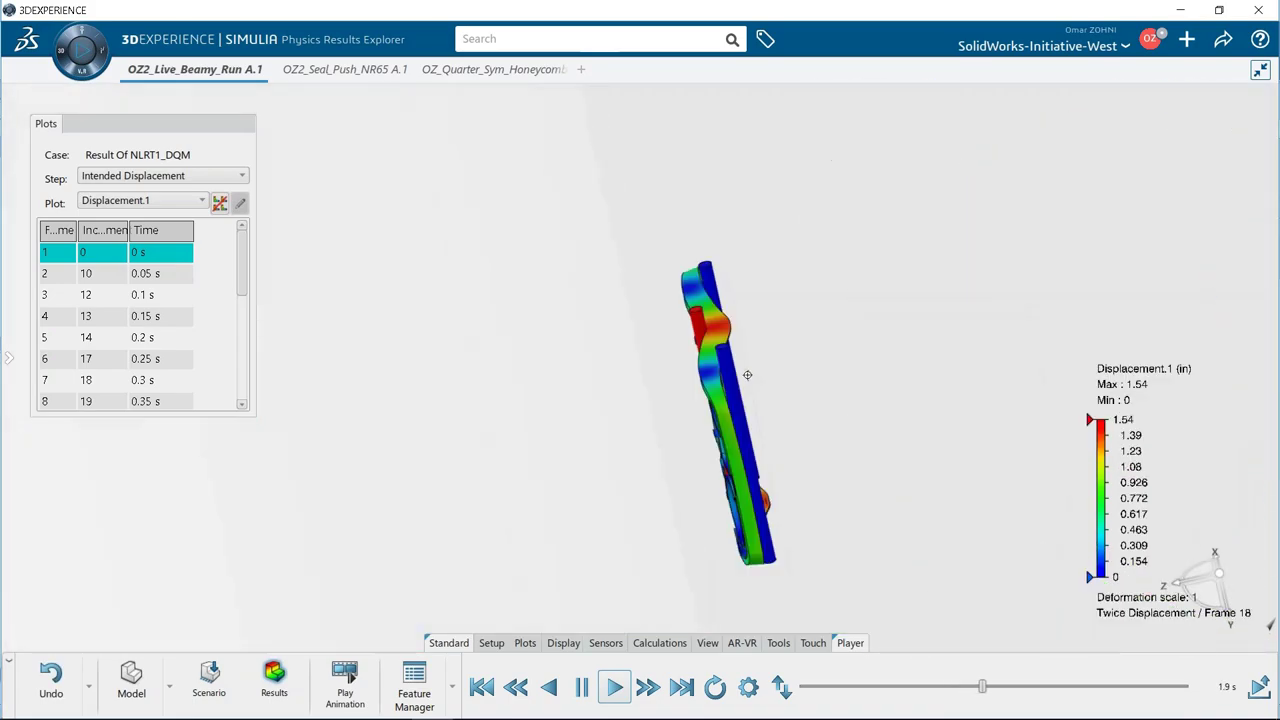
{"action": "scroll", "coordinate": [750, 373], "scroll_direction": "down", "scroll_amount": 3}
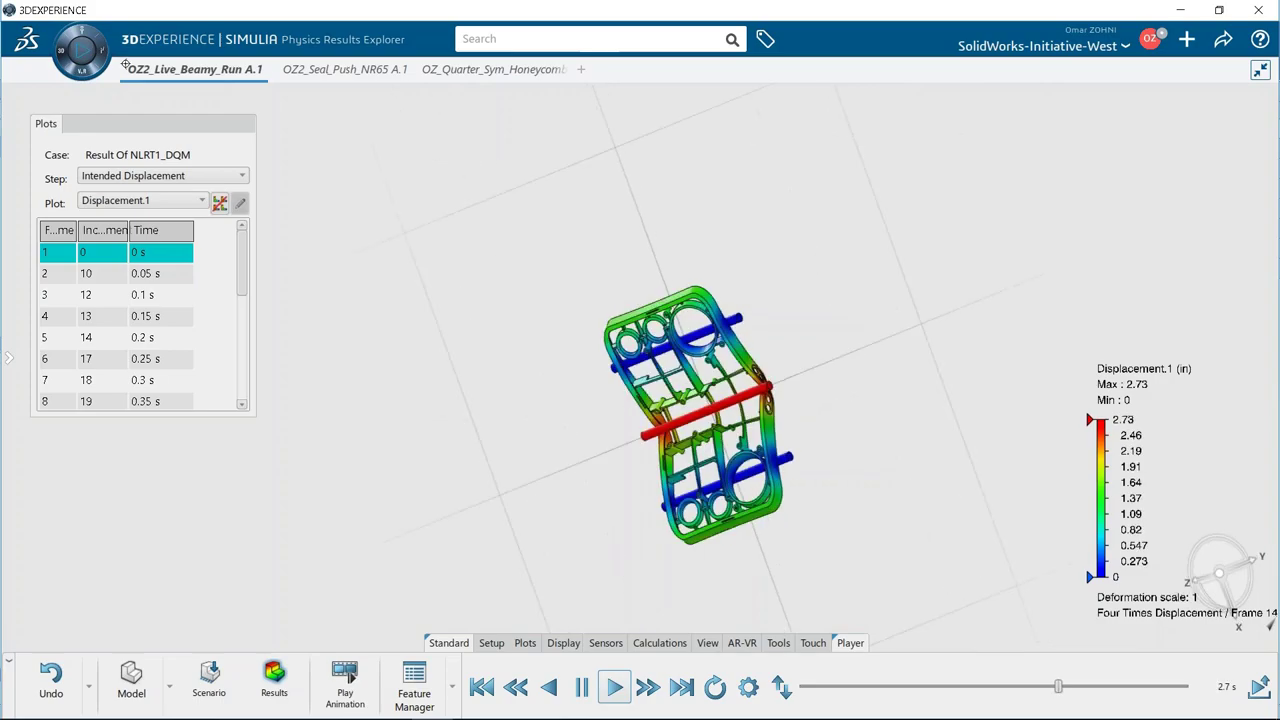
- Stop playback and frame the chassis in a low side-on view of Four Times Displacement
{"action": "key", "text": "Escape"}
{"action": "middle_click_drag", "start_coordinate": [551, 486], "coordinate": [429, 374]}
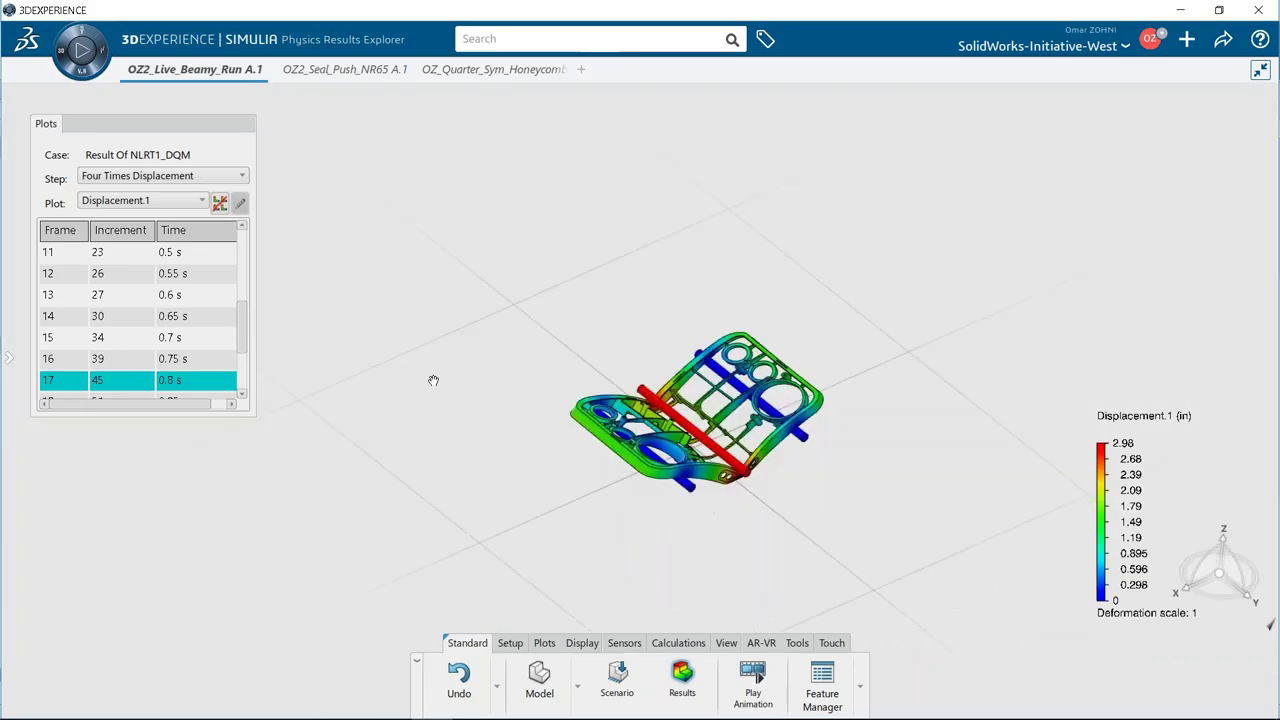
{"action": "scroll", "coordinate": [821, 506], "scroll_direction": "up", "scroll_amount": 3}
{"action": "scroll", "coordinate": [821, 506], "scroll_direction": "up", "scroll_amount": 3}
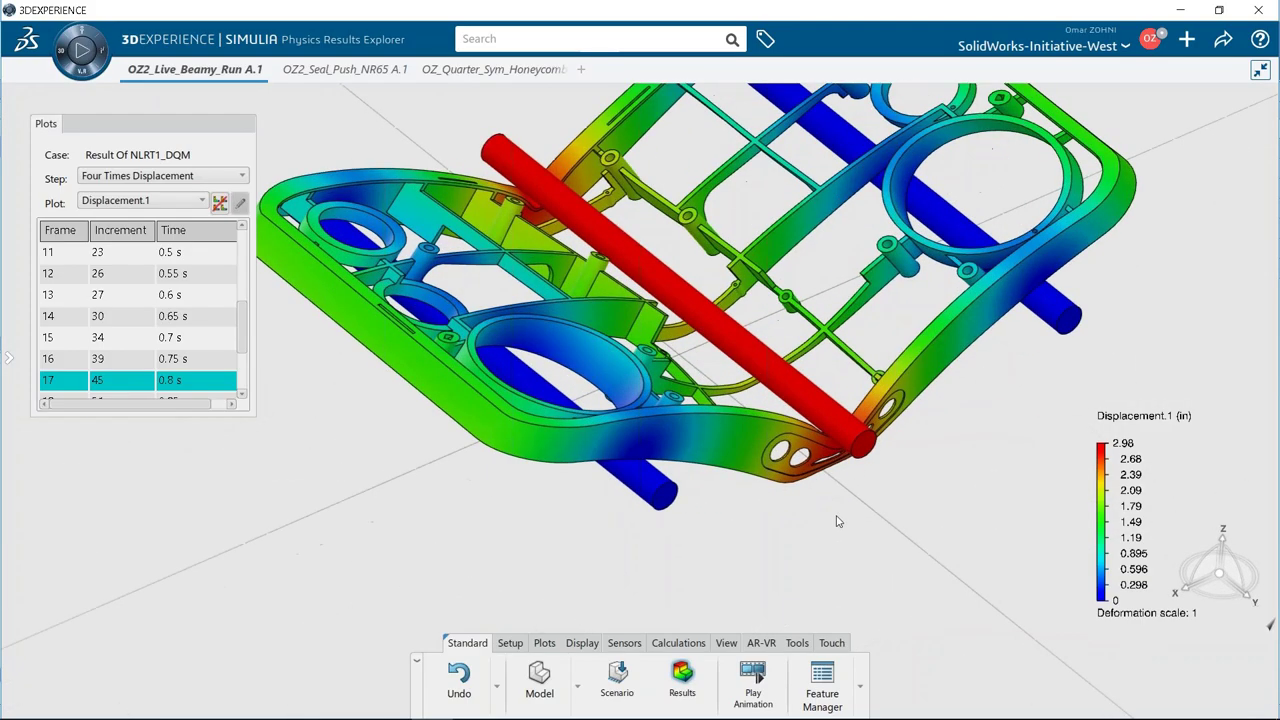
{"action": "middle_click_drag", "start_coordinate": [837, 500], "coordinate": [872, 488]}
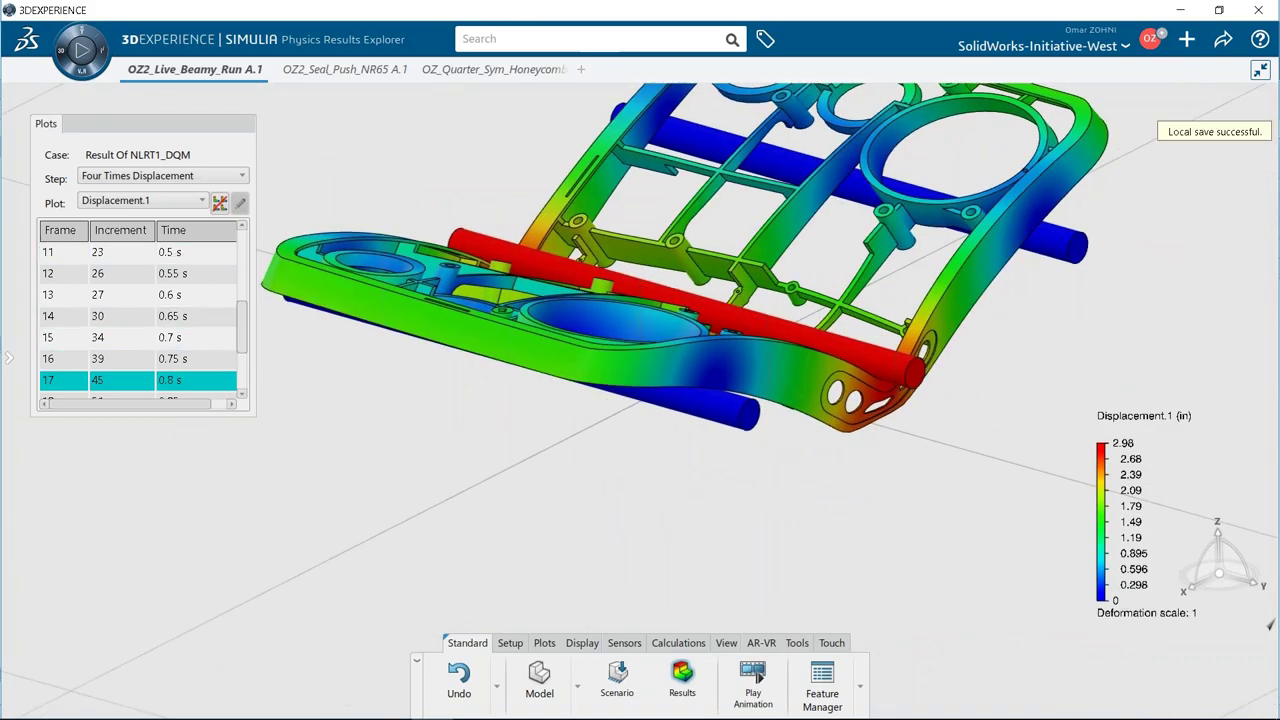
{"action": "scroll", "coordinate": [226, 365], "scroll_direction": "down", "scroll_amount": 2}
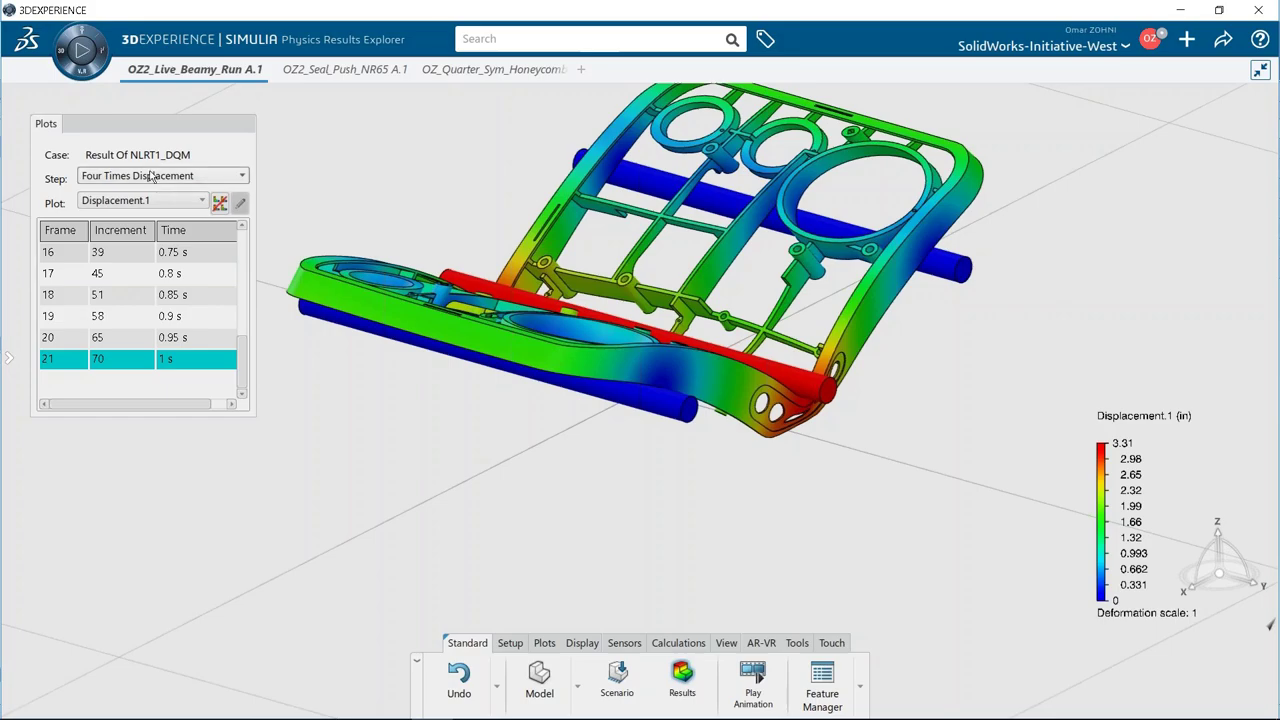
- Show the Plastic Strain.1 result on the chassis and orbit to a near side view
{"action": "left_click", "coordinate": [130, 200]}
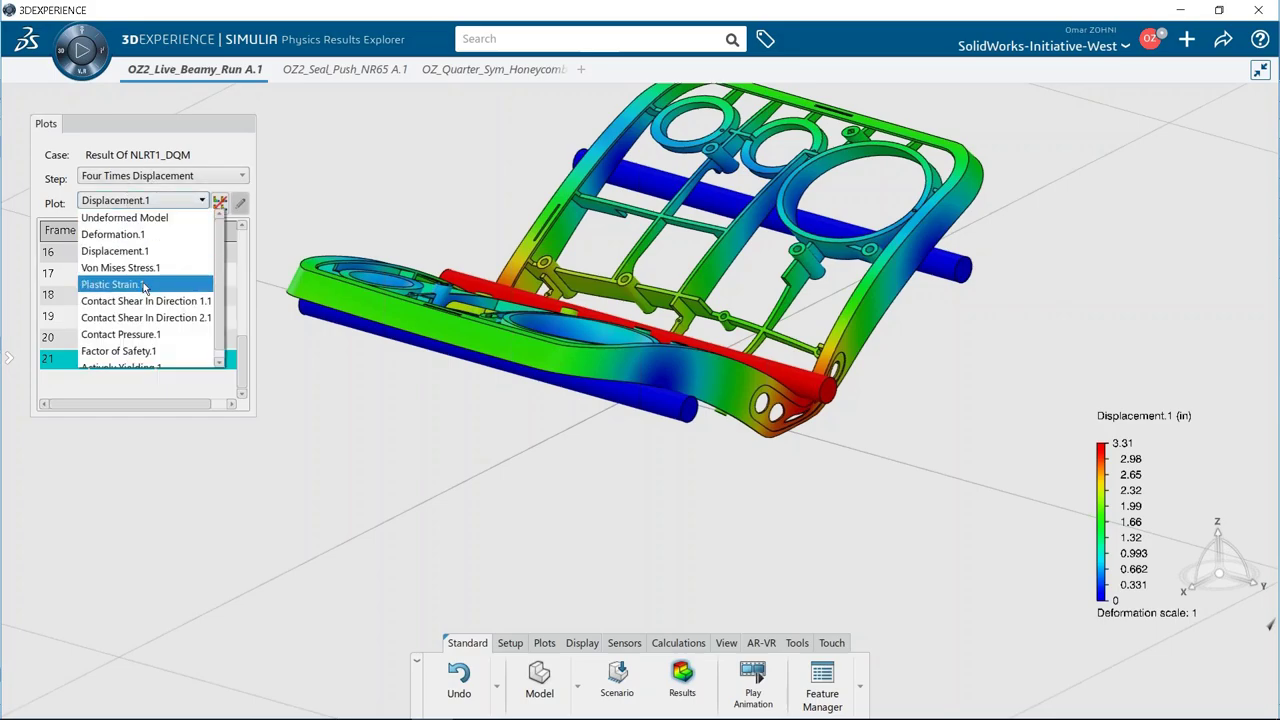
{"action": "key", "text": "Return"}
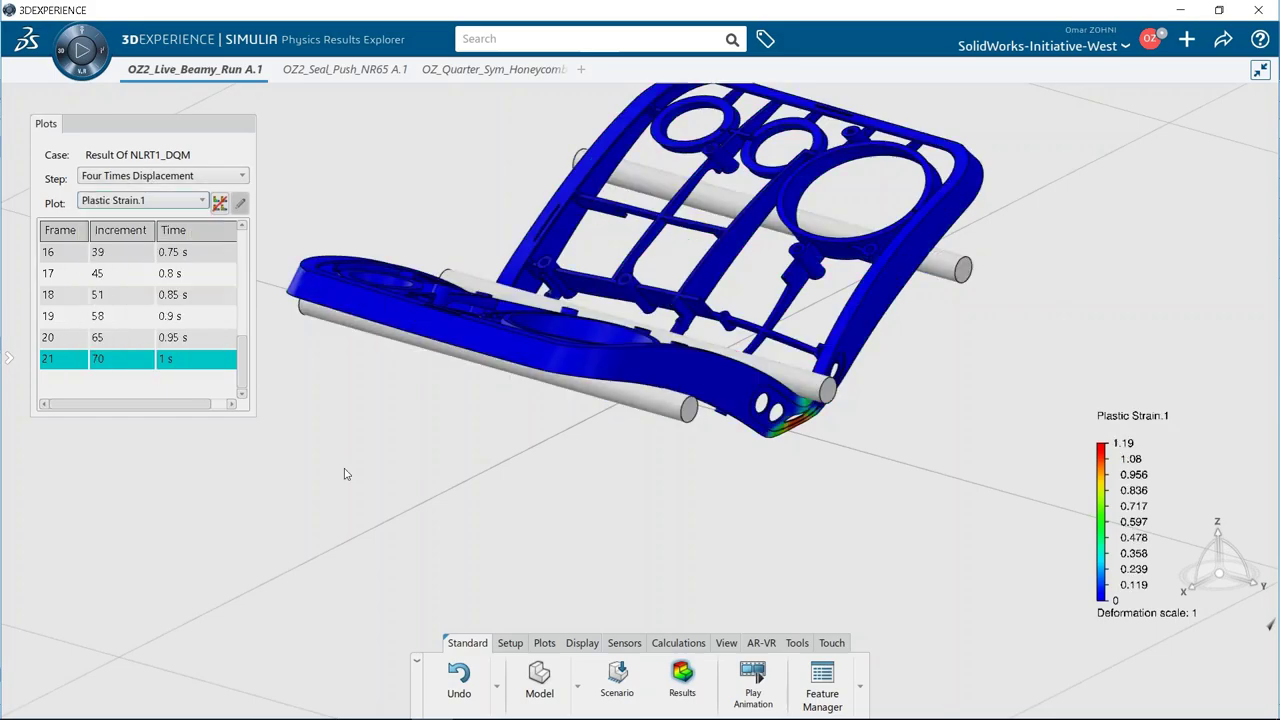
{"action": "scroll", "coordinate": [775, 422], "scroll_direction": "up", "scroll_amount": 2}
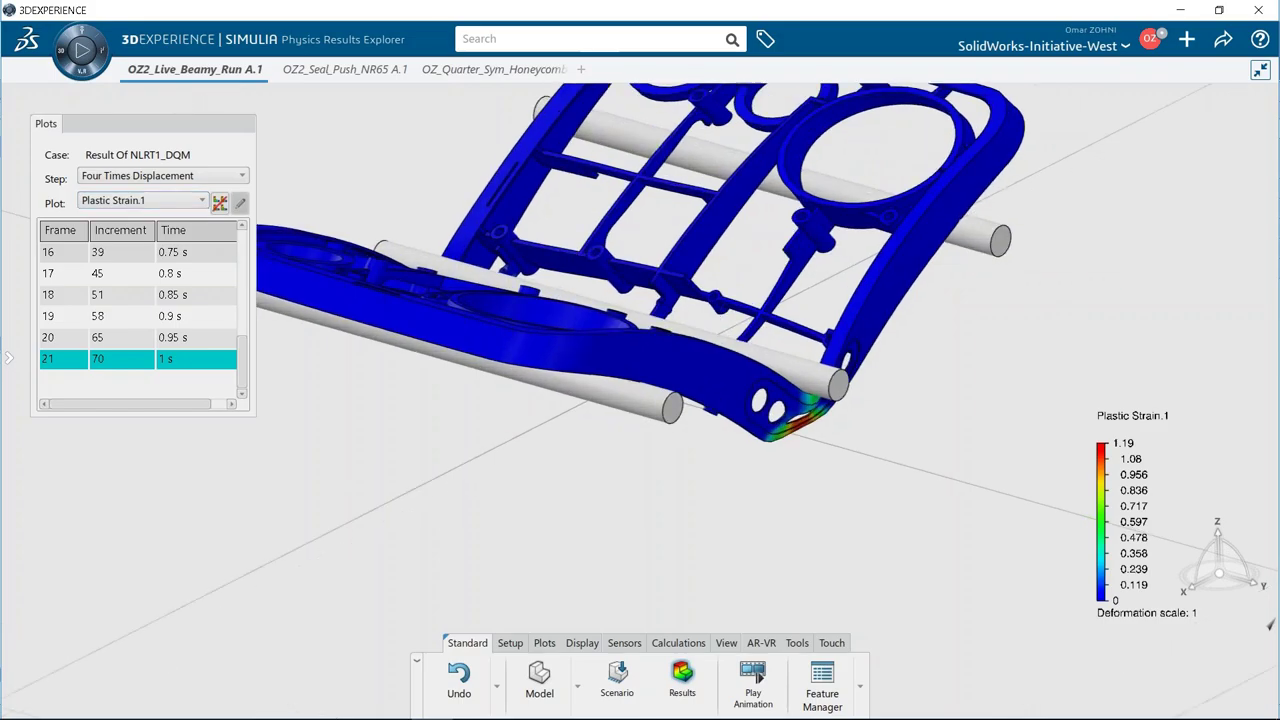
{"action": "mouse_move", "coordinate": [801, 444]}
{"action": "left_mouse_down"}
{"action": "mouse_move", "coordinate": [831, 426]}
{"action": "mouse_move", "coordinate": [809, 457]}
{"action": "left_mouse_up"}
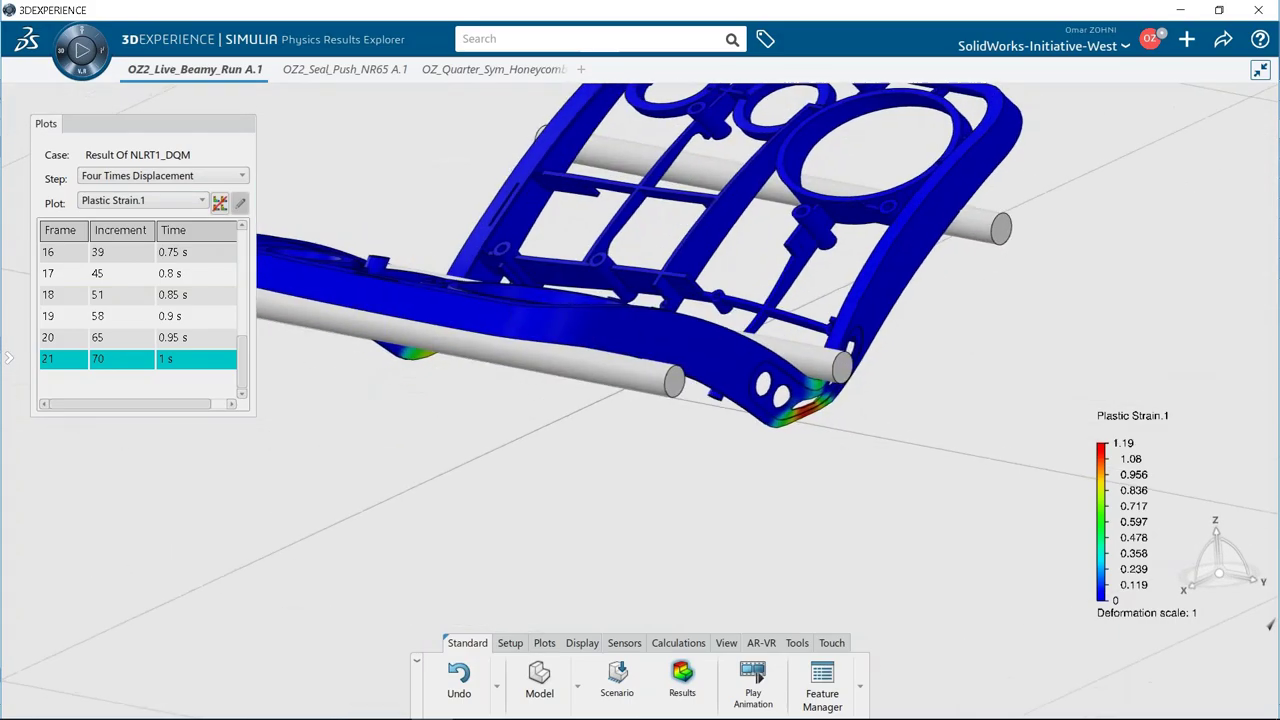
- Open the list of analysis steps and turn the chassis to another angle
{"action": "left_click", "coordinate": [160, 200]}
{"action": "left_click", "coordinate": [163, 200]}
{"action": "left_click", "coordinate": [167, 177]}
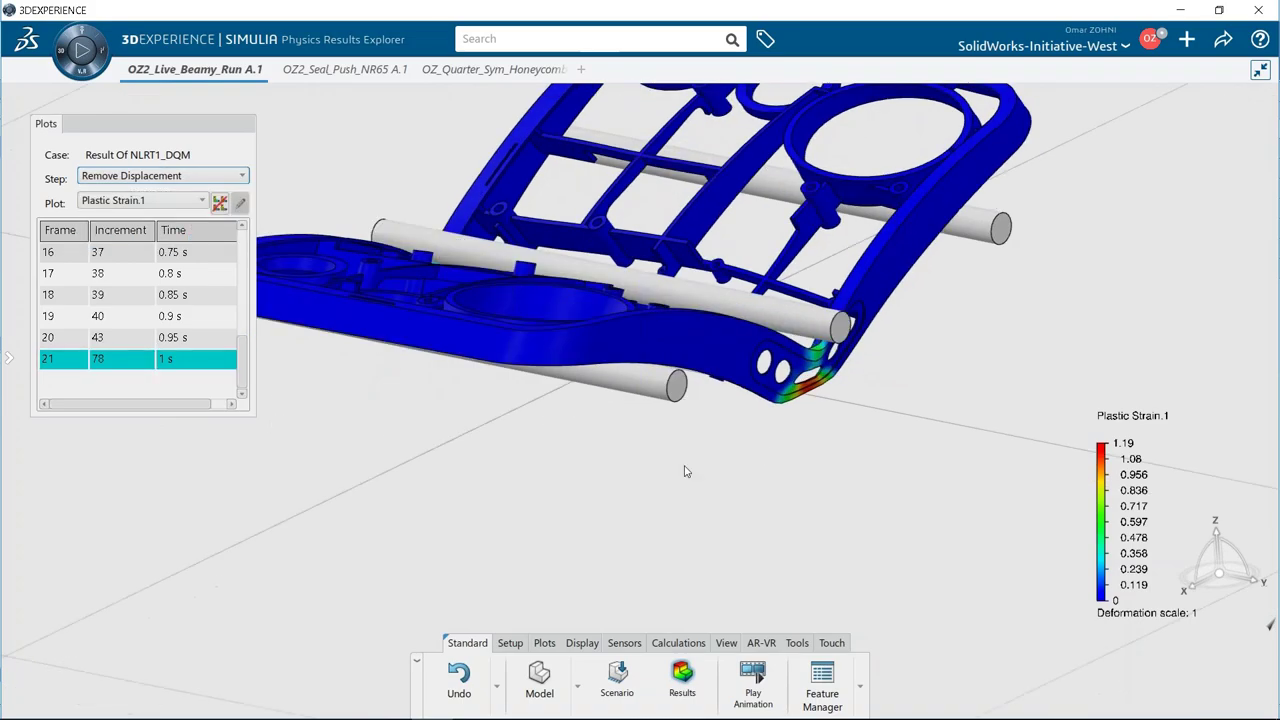
{"action": "mouse_move", "coordinate": [812, 450]}
{"action": "middle_mouse_down"}
{"action": "mouse_move", "coordinate": [841, 424]}
{"action": "mouse_move", "coordinate": [809, 451]}
{"action": "middle_mouse_up"}
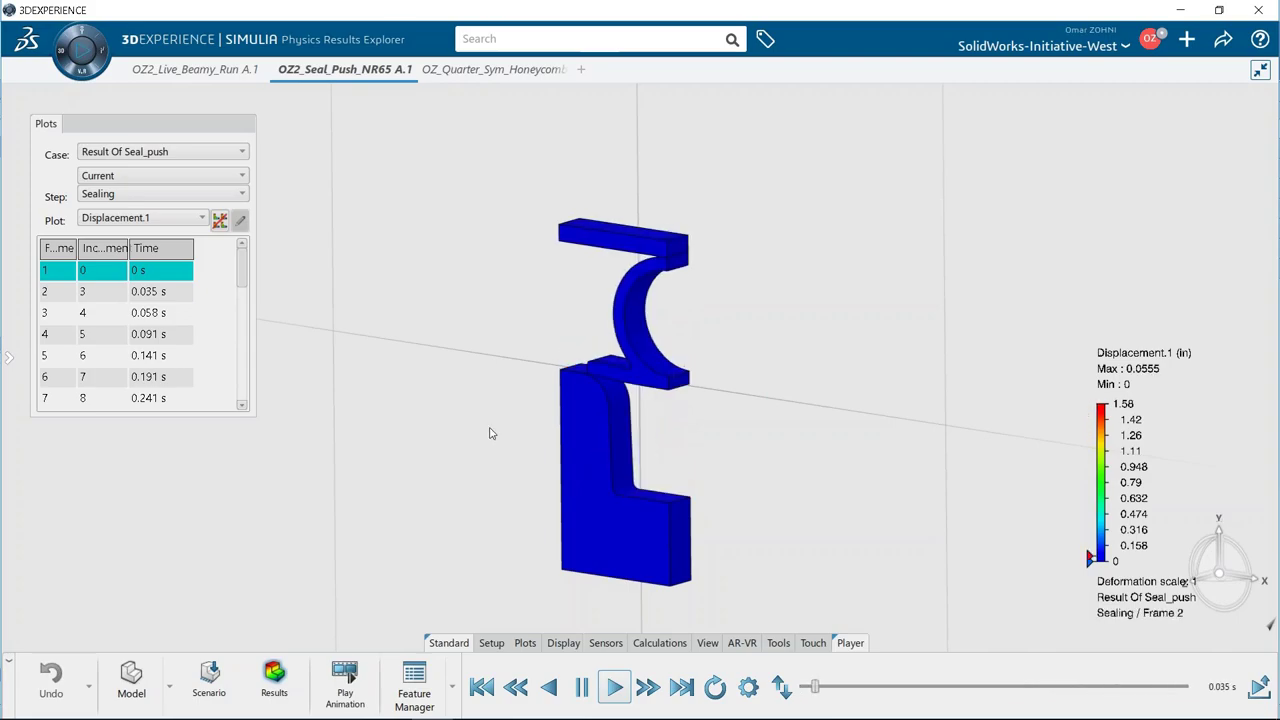
- Color the seal by Contact Pressure.1, with the legend peaking at 1.69e+6 N_m2
{"action": "left_click", "coordinate": [135, 220]}
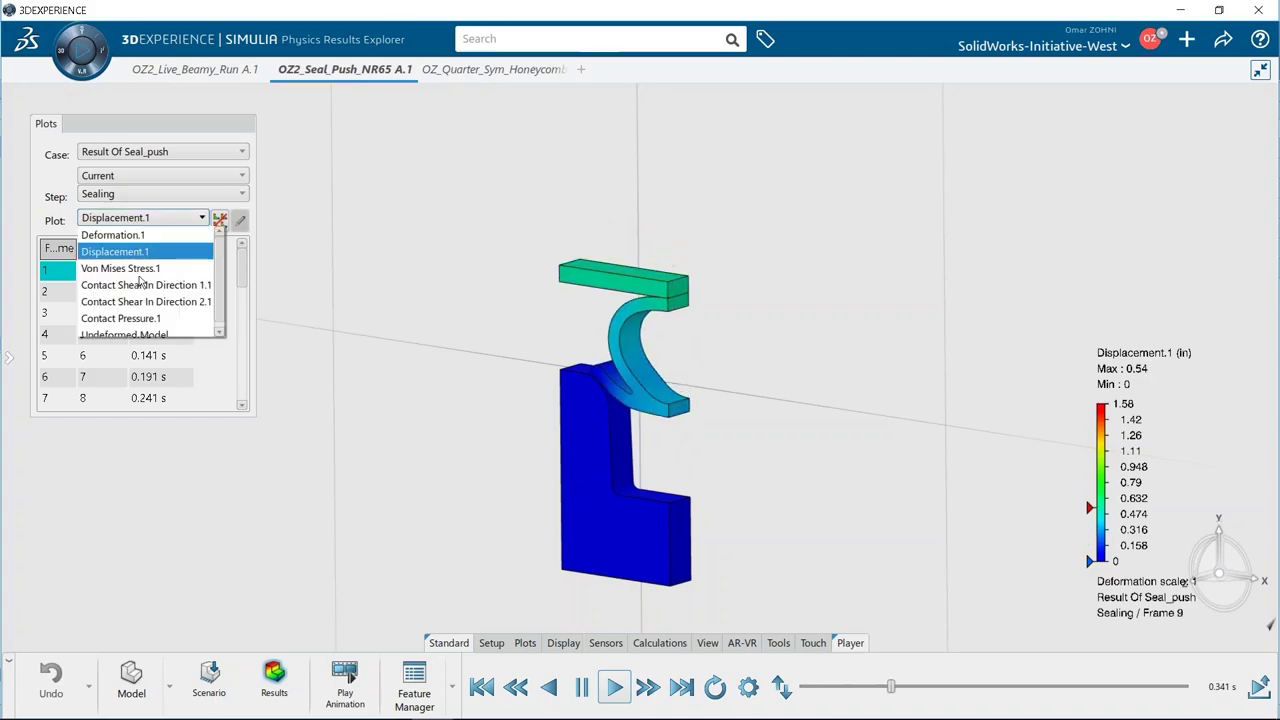
{"action": "key", "text": "Return"}
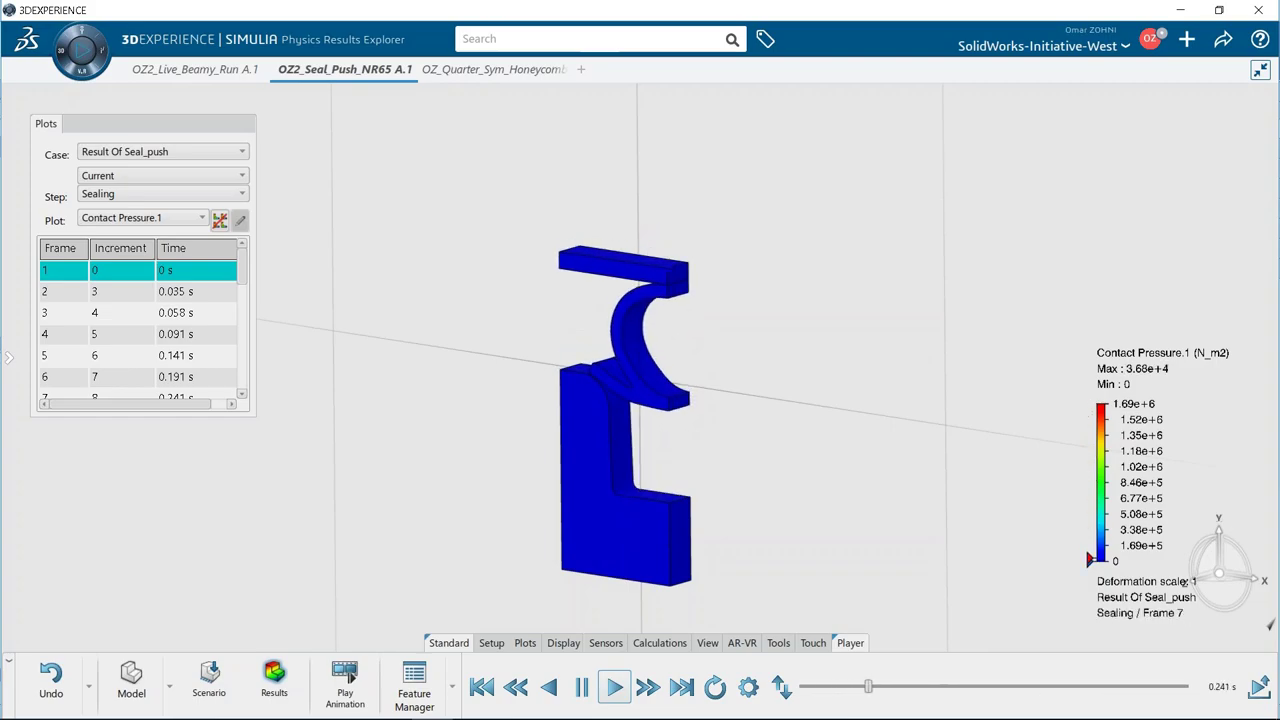
- Choose Mesh from the Model dropdown to switch the seal model to its mesh
{"action": "left_click", "coordinate": [167, 663]}
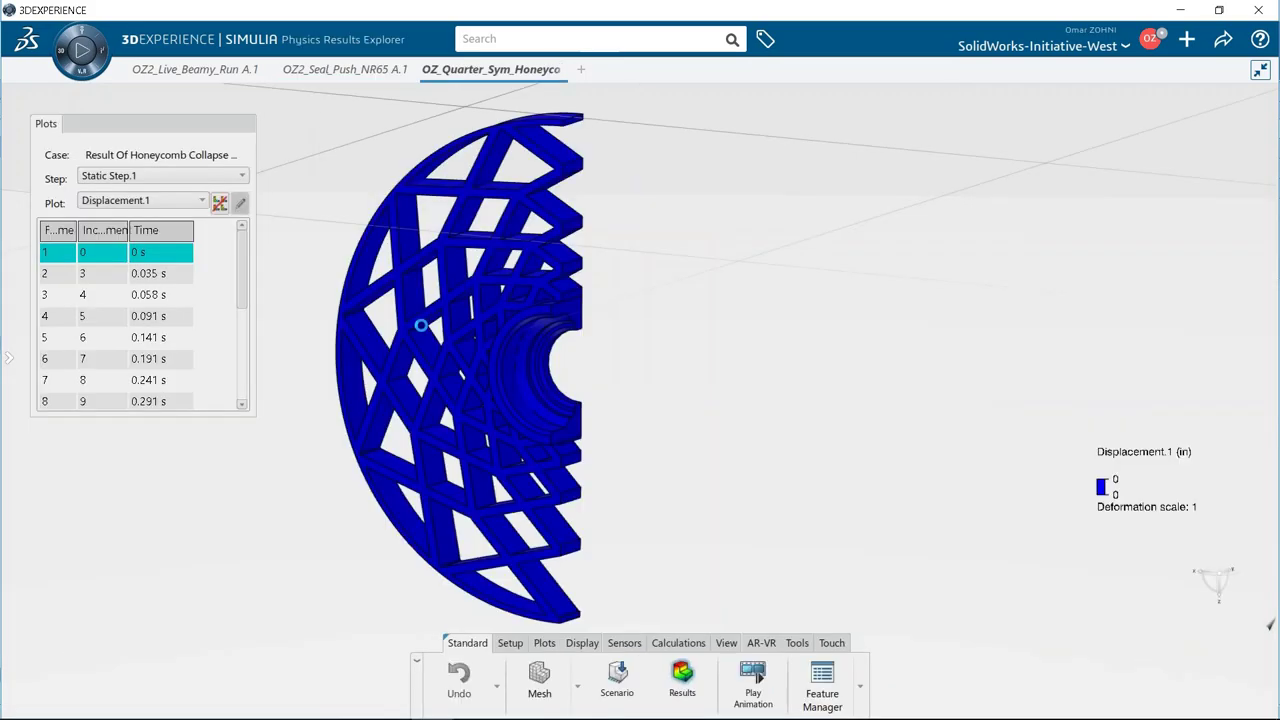
- Bring up Feature Manager on the Standard toolbar over the honeycomb displacement result
{"action": "mouse_move", "coordinate": [195, 69]}
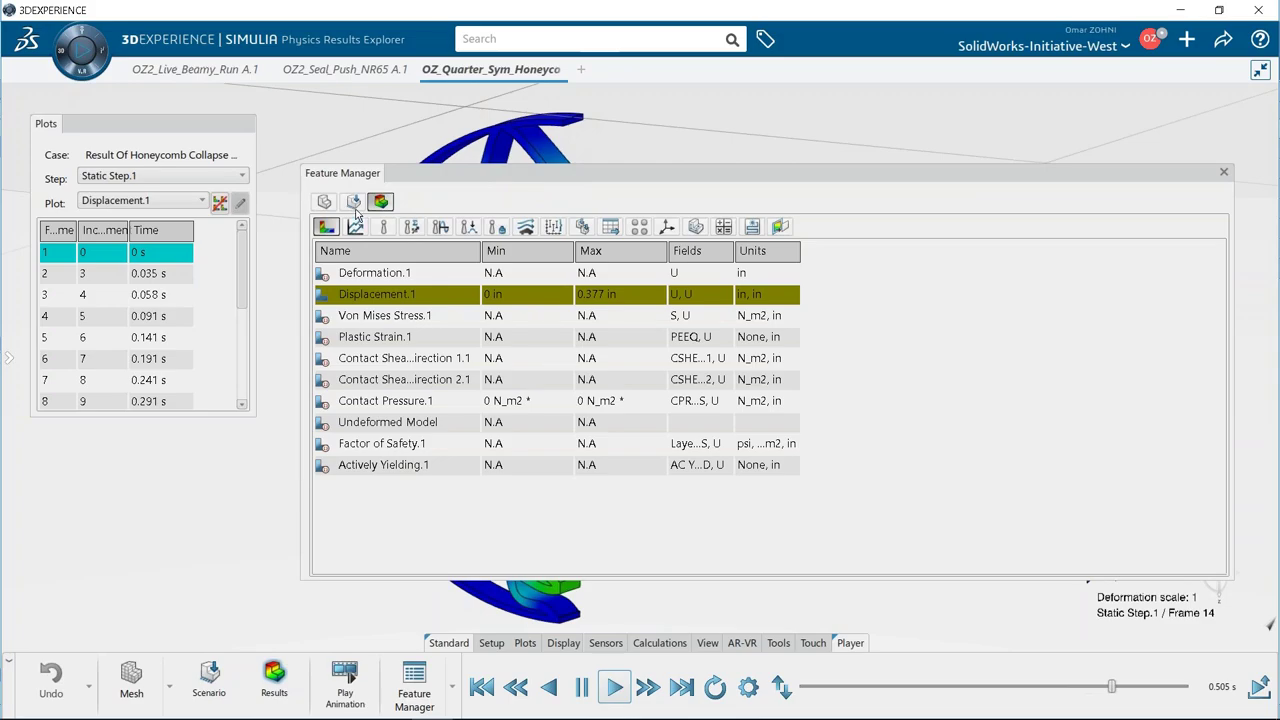
- List the 8 honeycomb simulation features, move the window down, then reopen and close it
{"action": "left_click", "coordinate": [353, 202]}
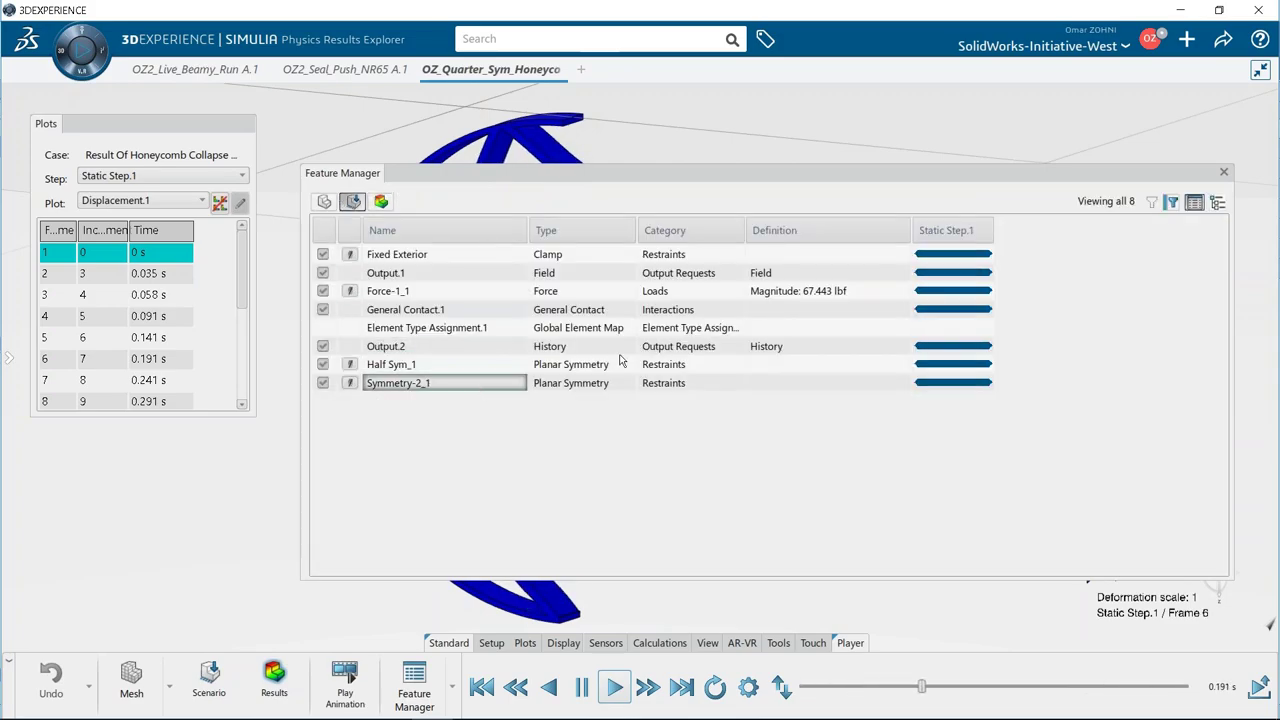
{"action": "left_click_drag", "start_coordinate": [688, 176], "coordinate": [1028, 293]}
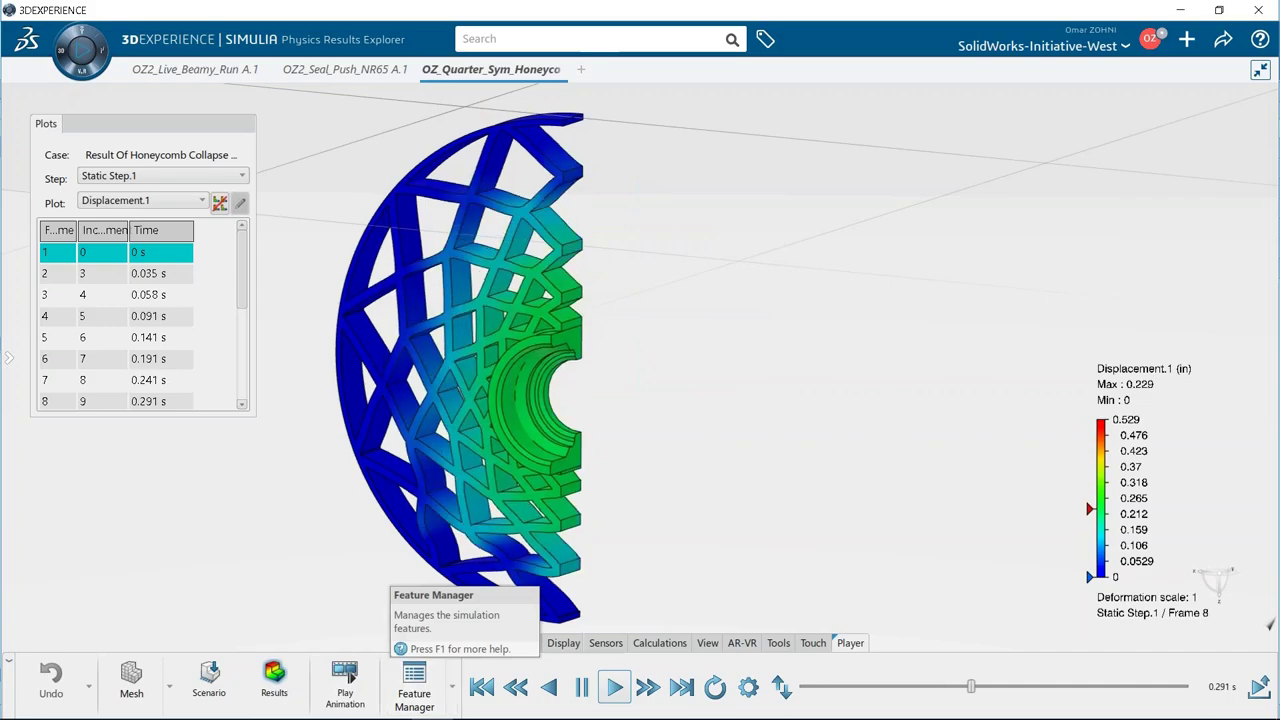
{"action": "left_click", "coordinate": [414, 678]}
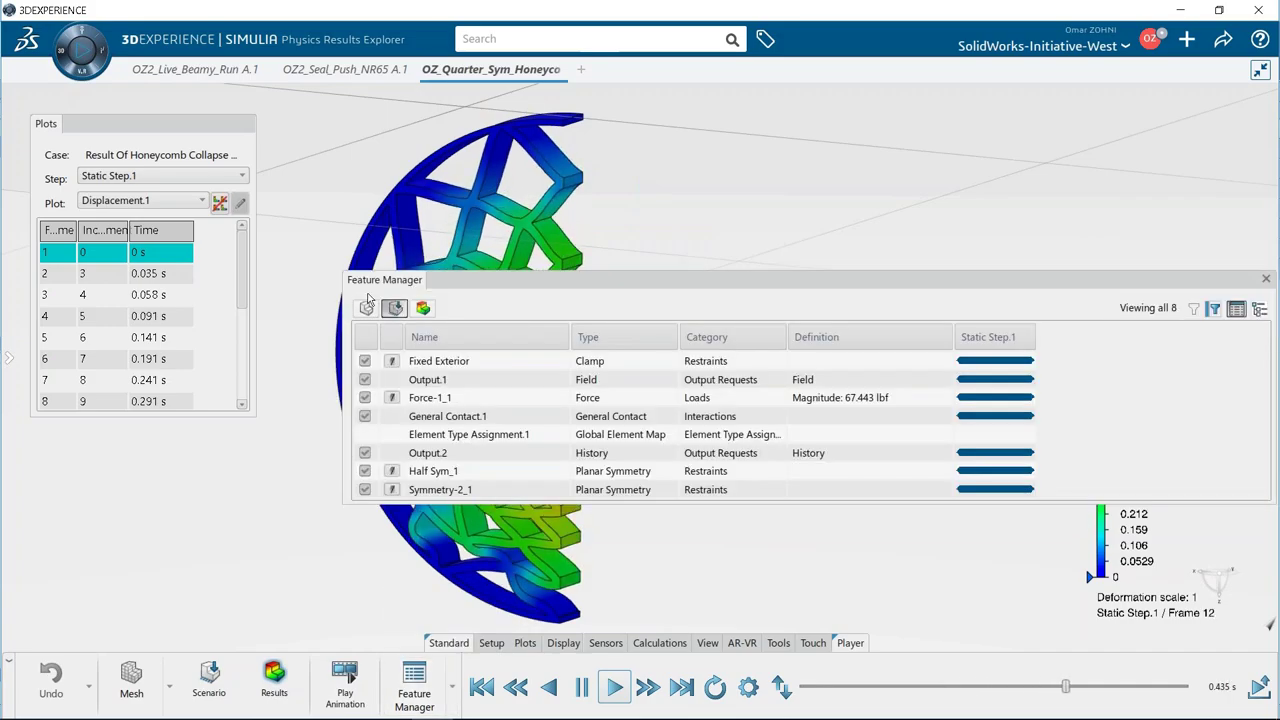
{"action": "left_click", "coordinate": [1266, 280]}
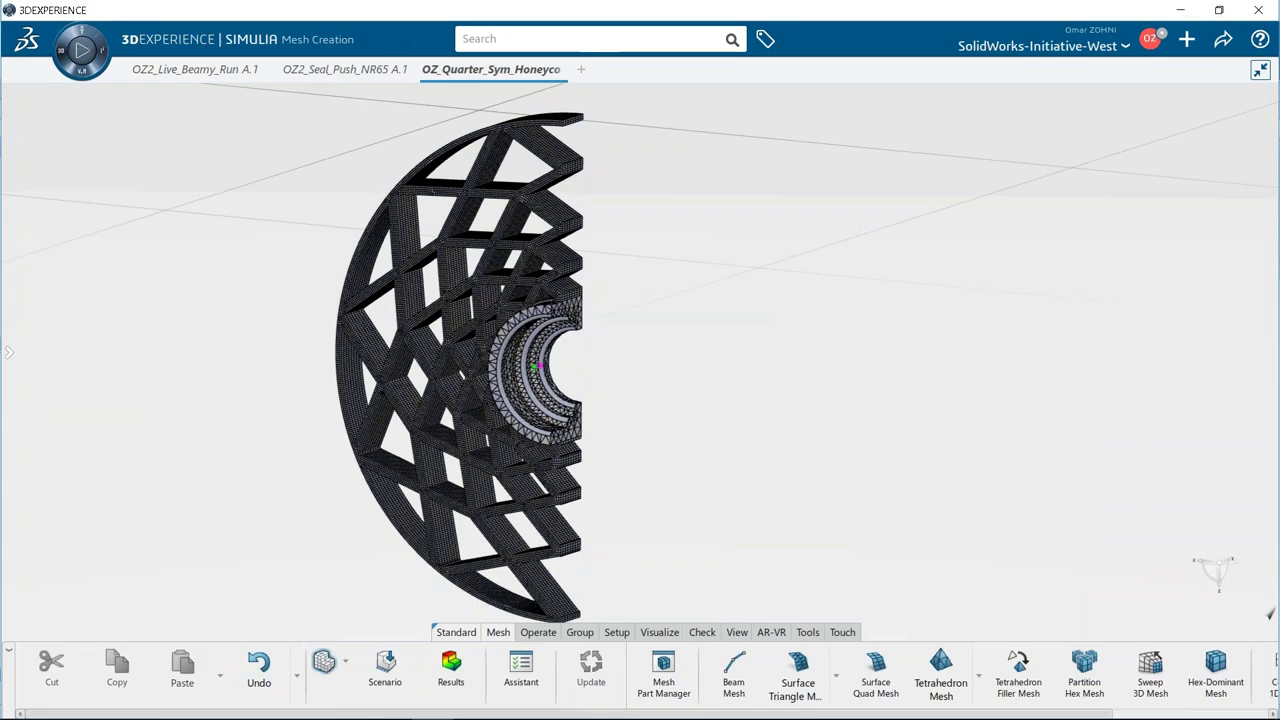
- Zoom in on the honeycomb mesh to inspect the quad rib and triangular hub elements
{"action": "scroll", "coordinate": [398, 342], "scroll_direction": "up", "scroll_amount": 2}
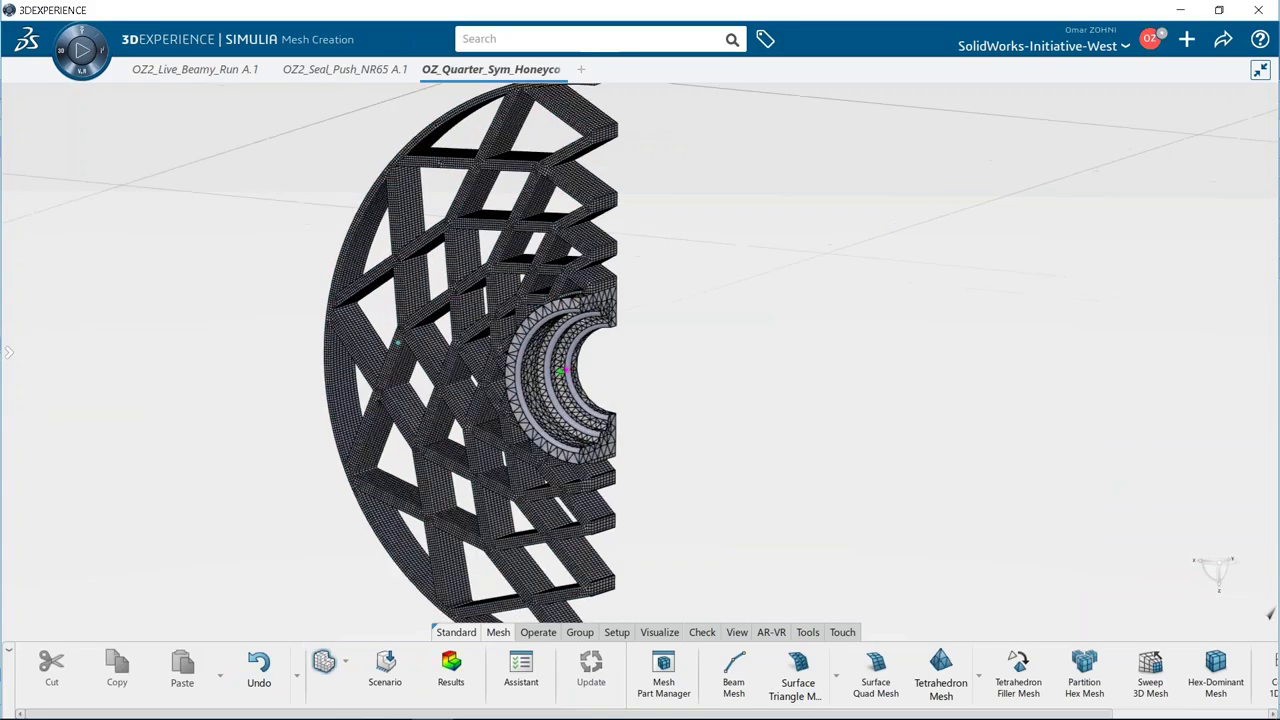
{"action": "scroll", "coordinate": [398, 342], "scroll_direction": "up", "scroll_amount": 3}
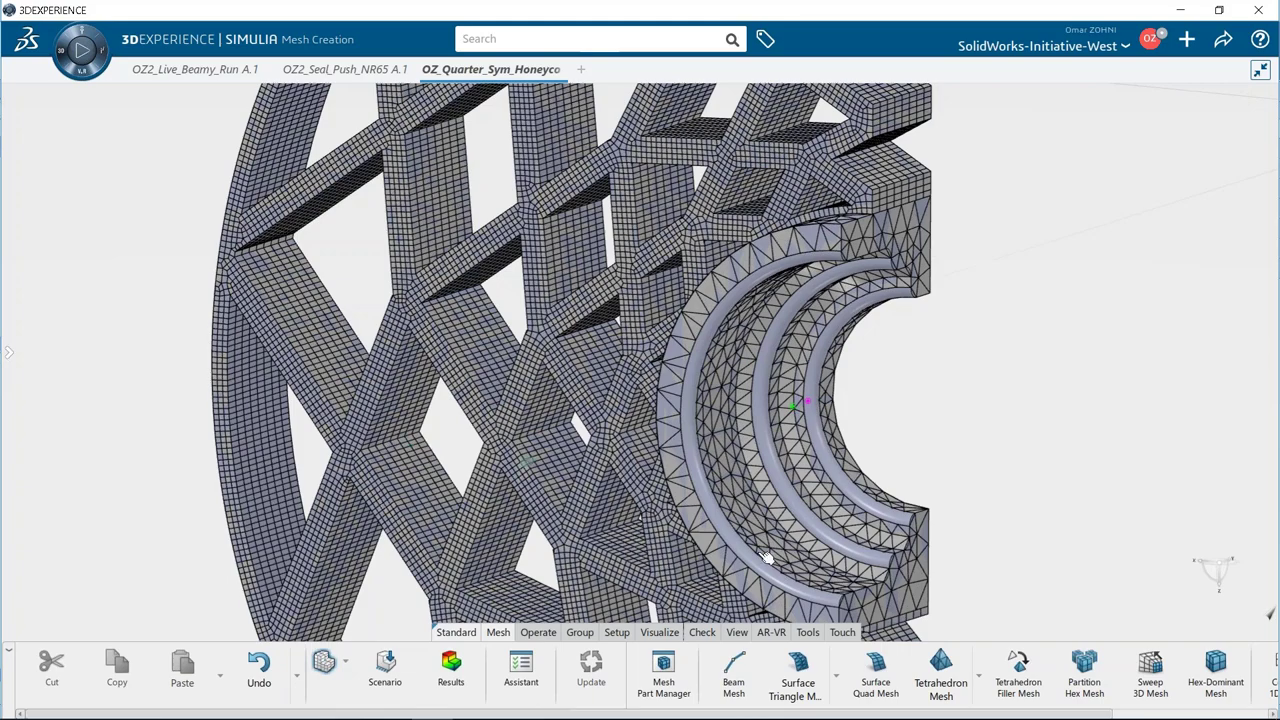
{"action": "scroll", "coordinate": [766, 558], "scroll_direction": "down", "scroll_amount": 5}
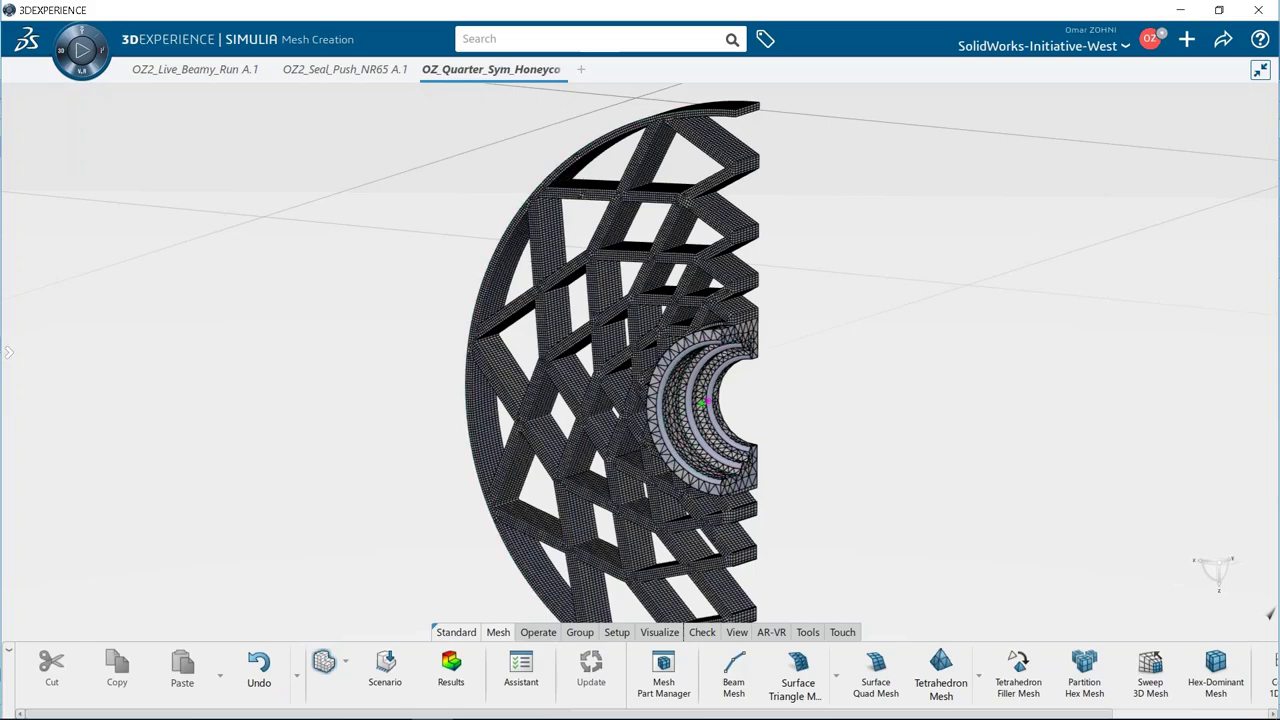
{"action": "key", "text": "alt+Tab"}
{"action": "key", "text": "alt+Tab"}
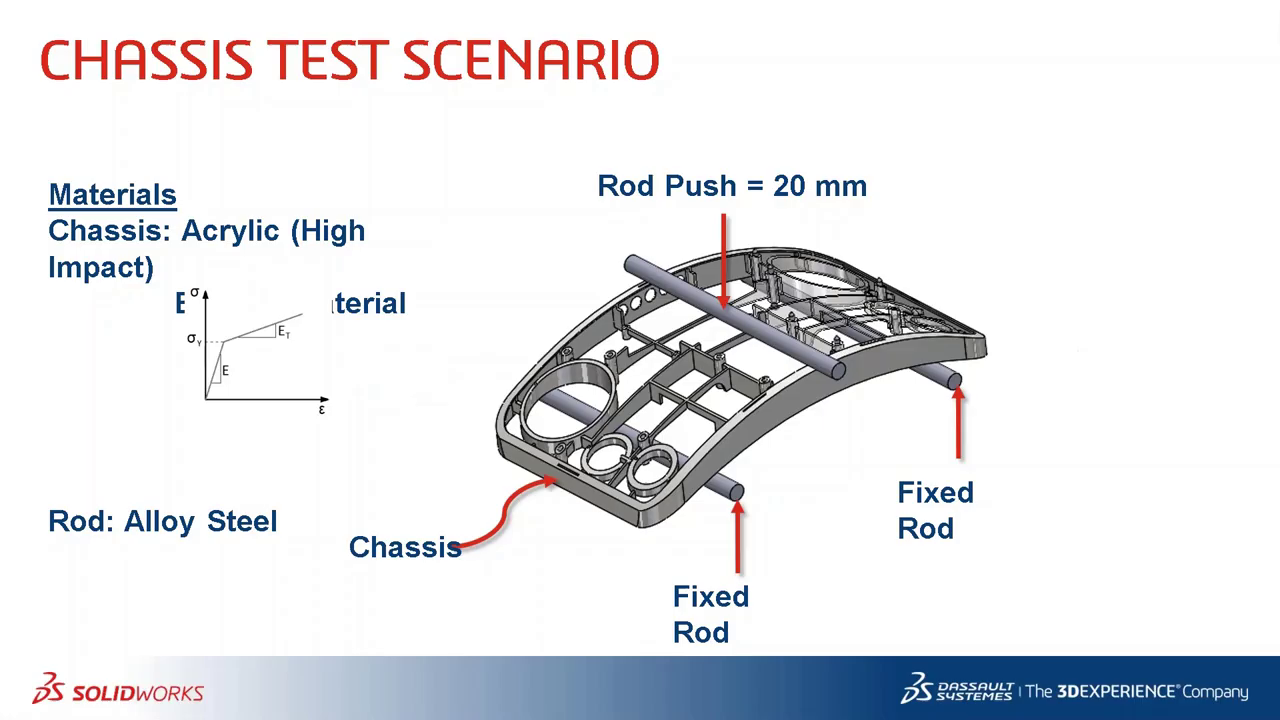
- Advance to the slide of four nonlinear examples: beam bending, rubber isolator, fluid cavities, hydroforming
{"action": "key", "text": "Right"}
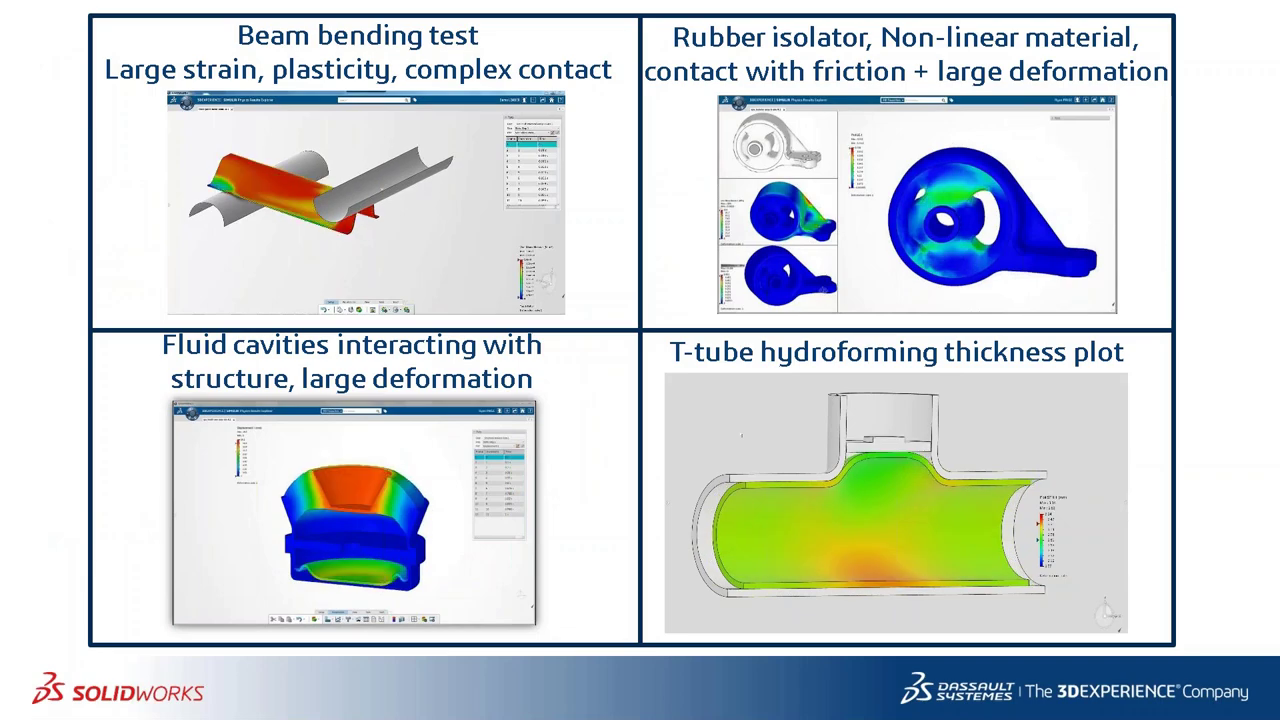
{"action": "mouse_move", "coordinate": [240, 238]}
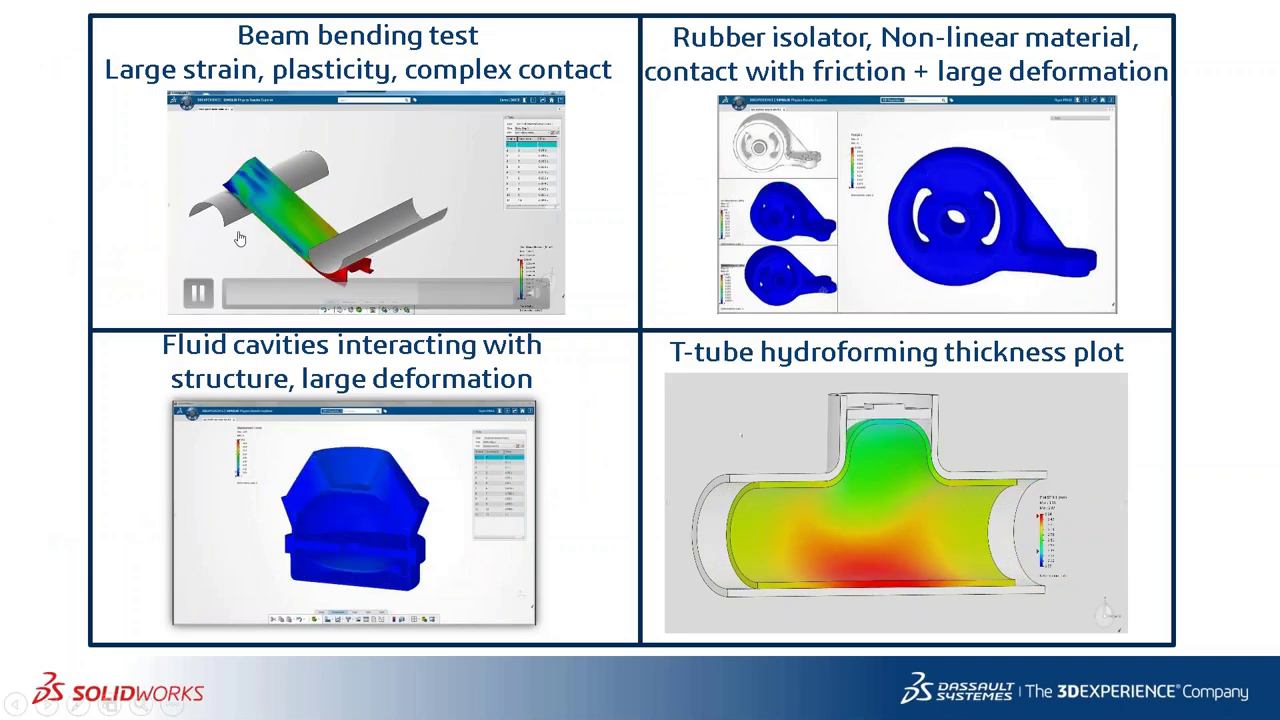
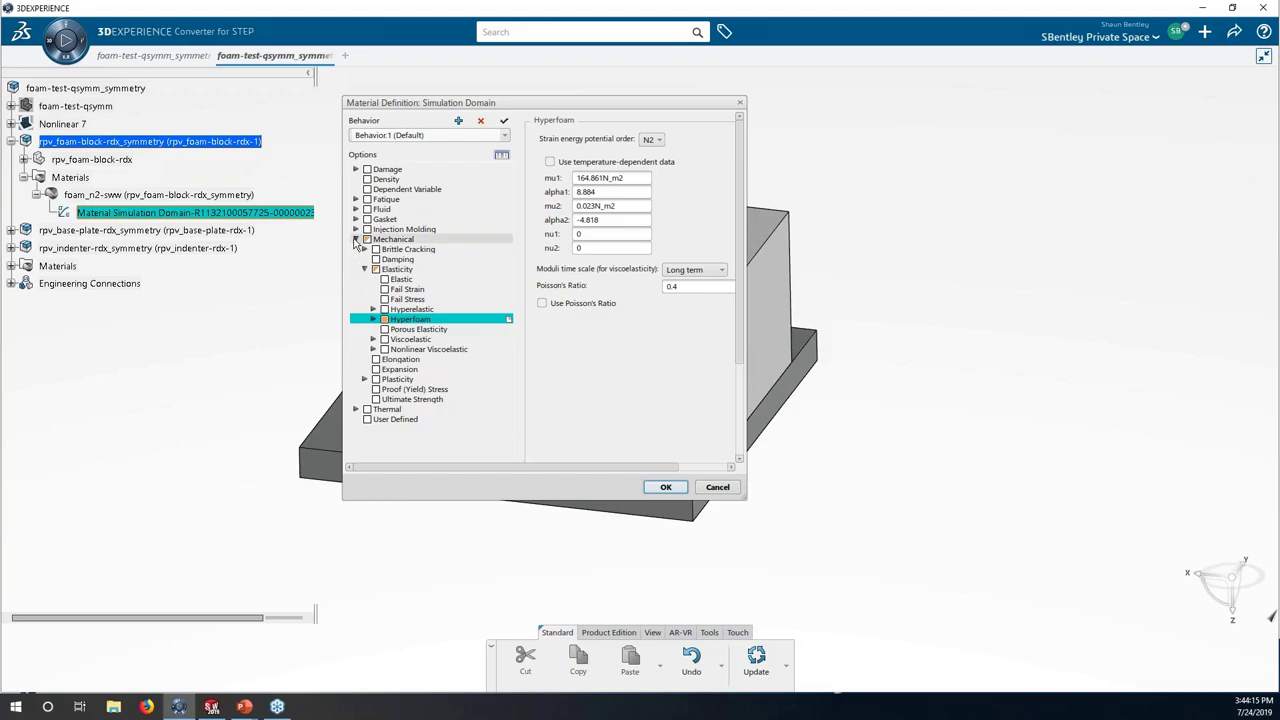
- Expand Brittle Cracking and Elasticity, and show the Nonlinear Viscoelastic parameters (A 0_s, B 0_Pa, n 0)
{"action": "left_click", "coordinate": [364, 249]}
{"action": "left_click", "coordinate": [365, 290]}
{"action": "left_click", "coordinate": [365, 290]}
{"action": "left_click", "coordinate": [373, 359]}
{"action": "left_click", "coordinate": [373, 379]}
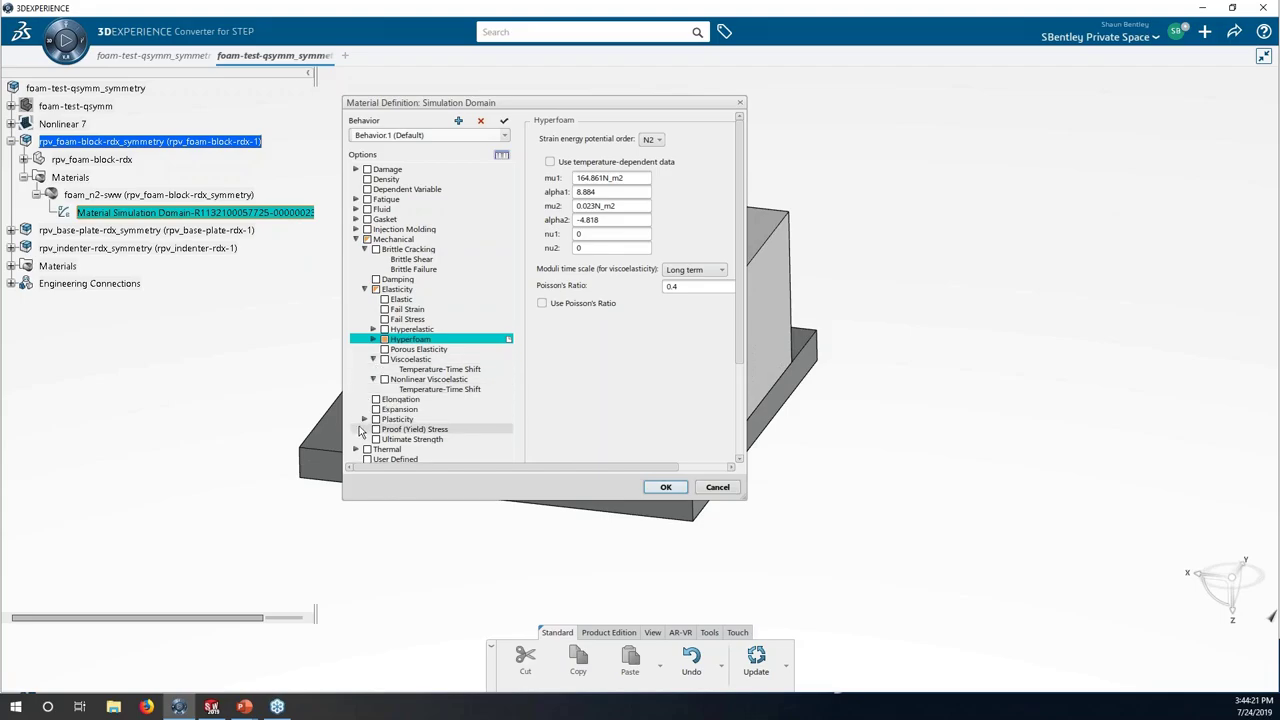
{"action": "left_click", "coordinate": [385, 379]}
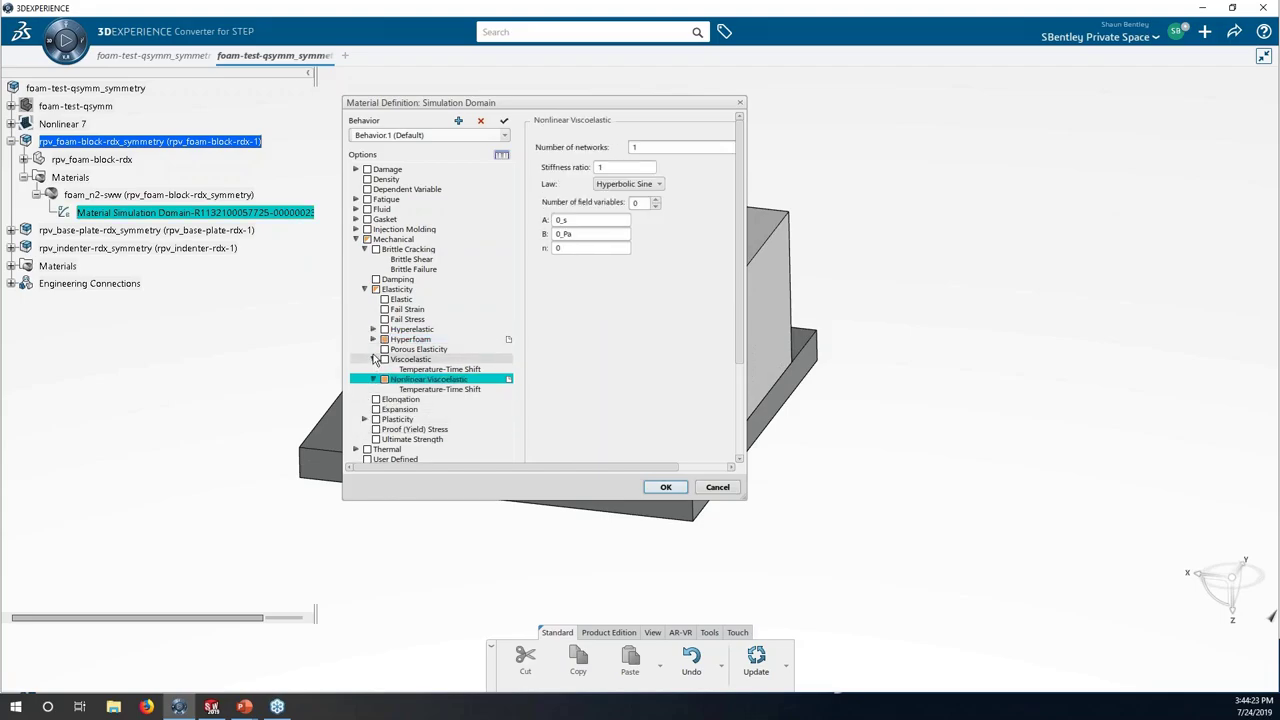
{"action": "left_click", "coordinate": [373, 359]}
{"action": "left_click", "coordinate": [373, 370]}
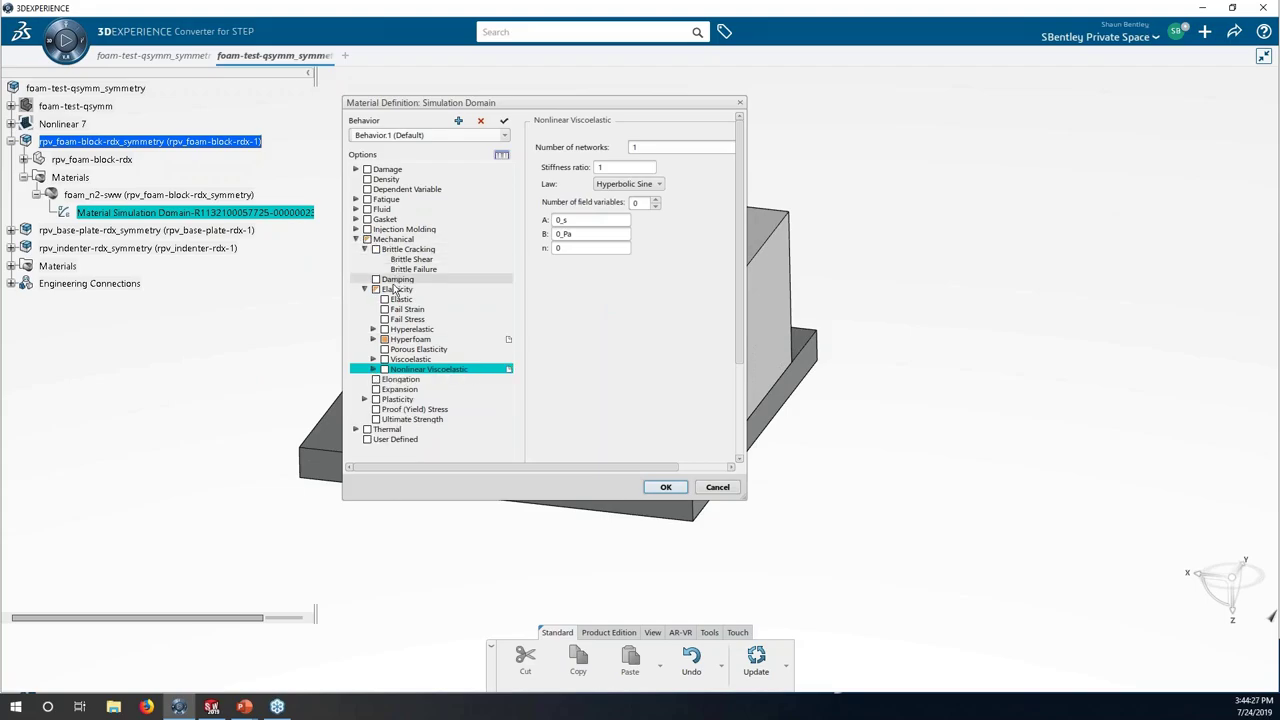
- Expand the Hyperelastic, Hyperfoam and Viscoelastic sub-options, plus Plasticity and Plastic in the options tree
{"action": "left_click", "coordinate": [373, 329]}
{"action": "left_click", "coordinate": [373, 369]}
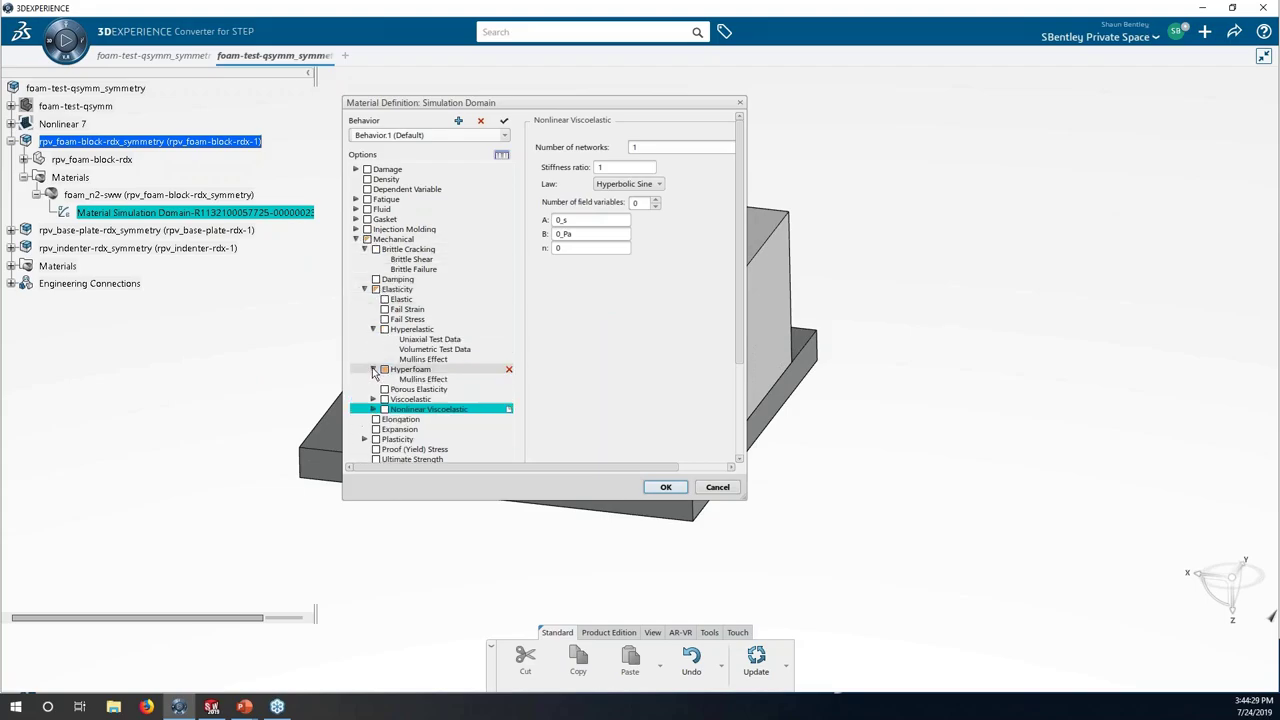
{"action": "left_click", "coordinate": [373, 399]}
{"action": "left_click", "coordinate": [373, 419]}
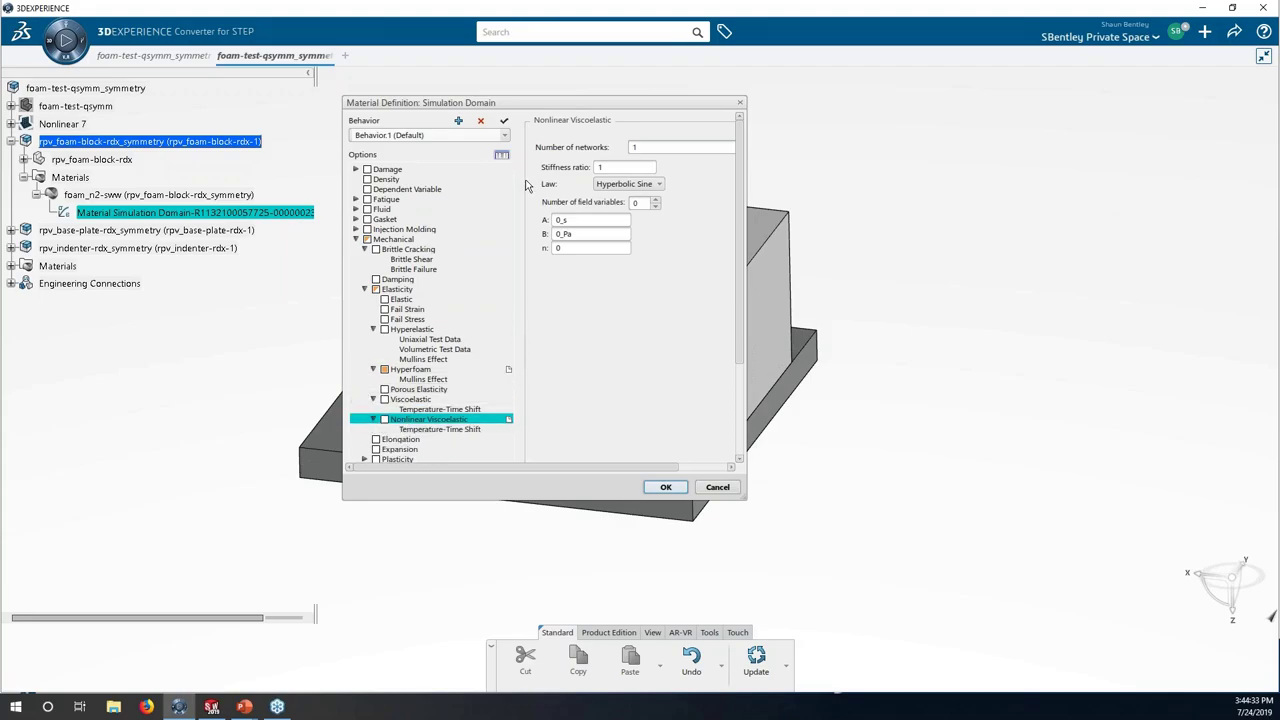
{"action": "scroll", "coordinate": [742, 295], "scroll_direction": "down", "scroll_amount": 2}
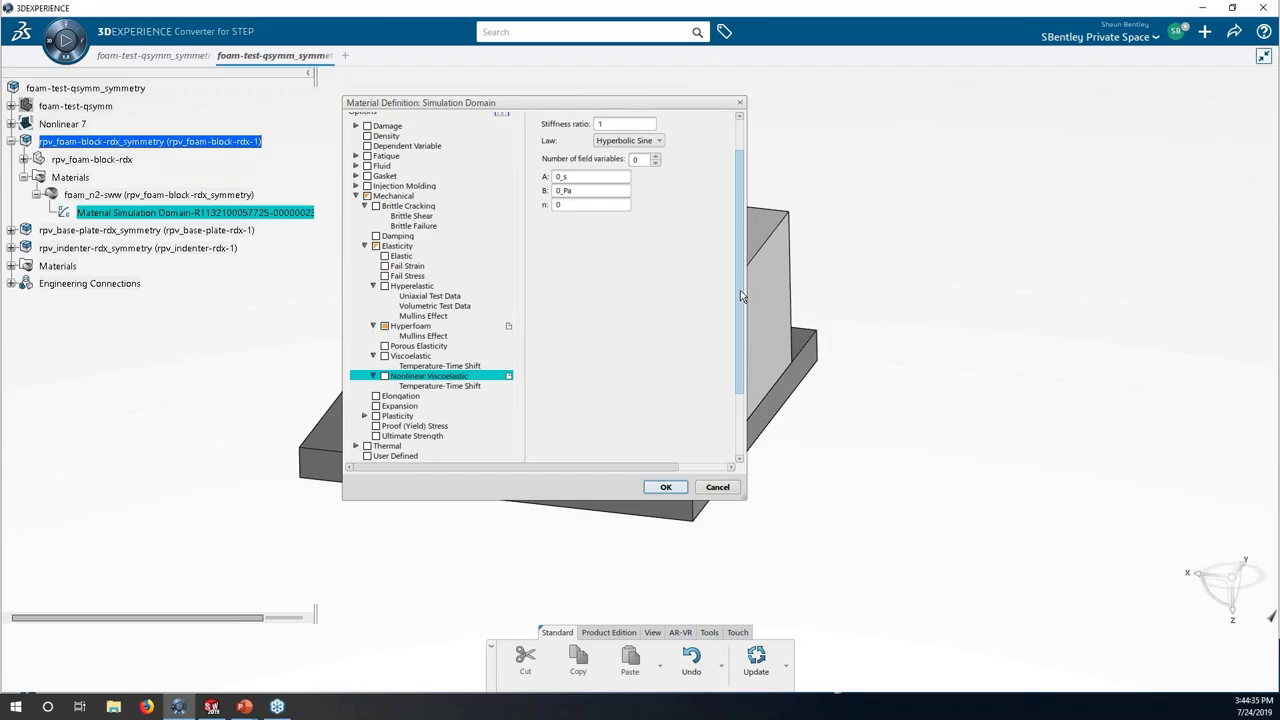
{"action": "left_click", "coordinate": [364, 416]}
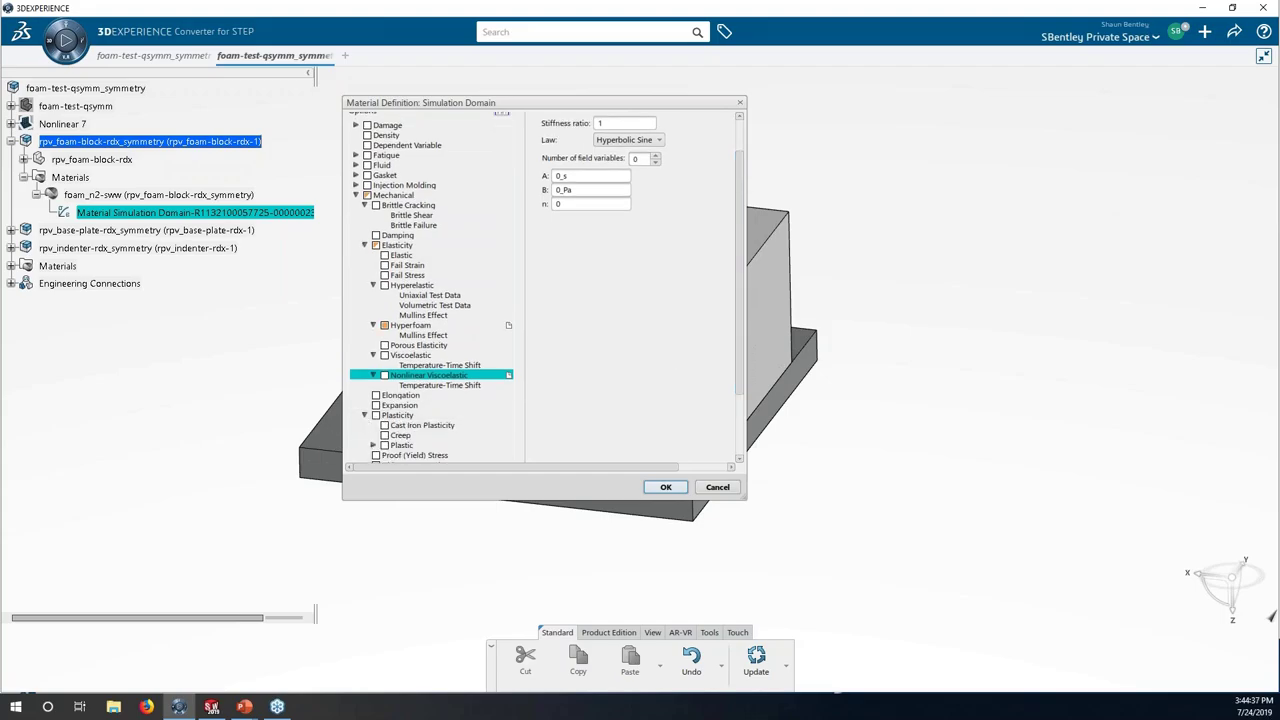
{"action": "left_click", "coordinate": [373, 446]}
{"action": "scroll", "coordinate": [737, 383], "scroll_direction": "down", "scroll_amount": 3}
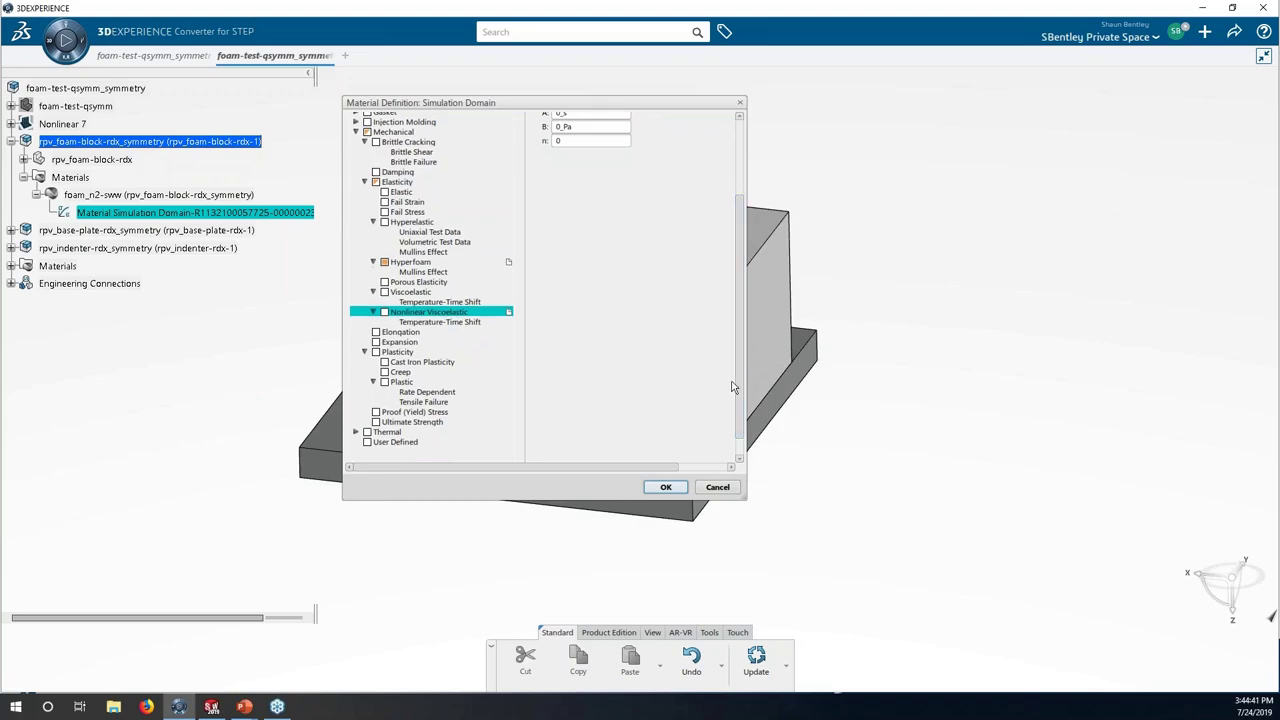
{"action": "left_click_drag", "start_coordinate": [741, 380], "coordinate": [737, 357]}
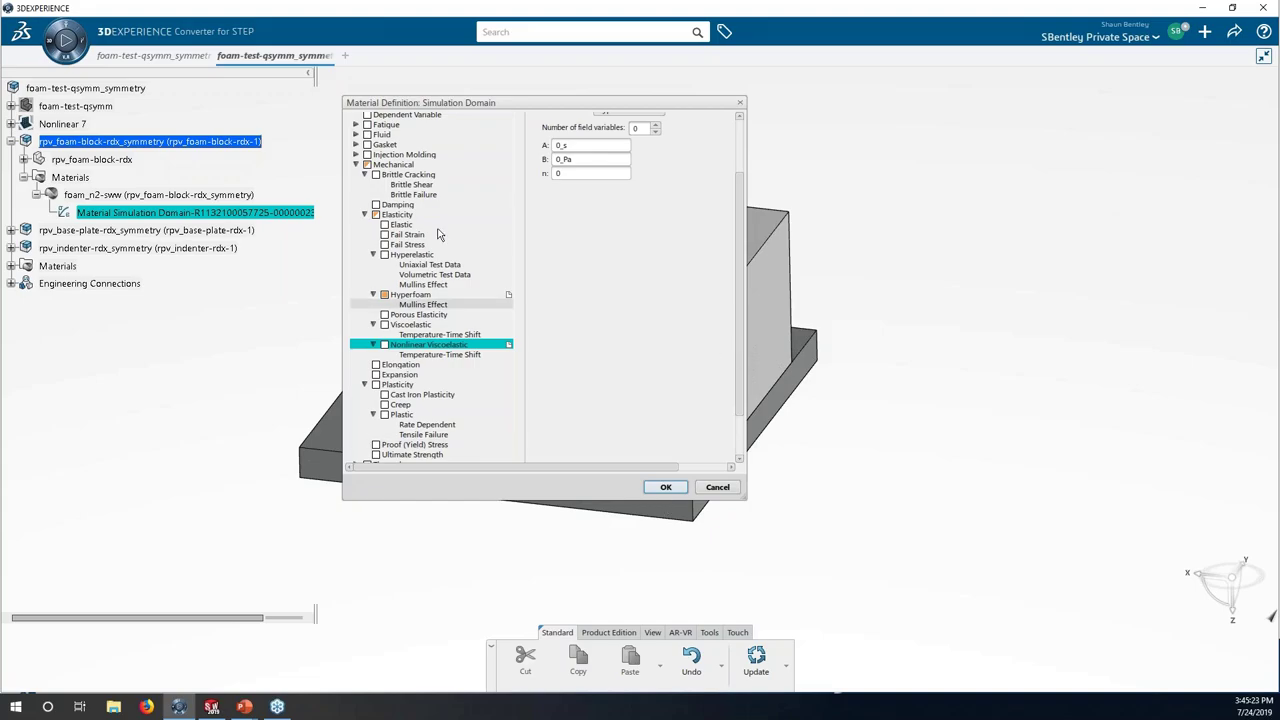
- Confirm Hyperfoam is checked under Elasticity, then cancel the Material Definition: Simulation Domain dialog
{"action": "scroll", "coordinate": [742, 270], "scroll_direction": "up", "scroll_amount": 2}
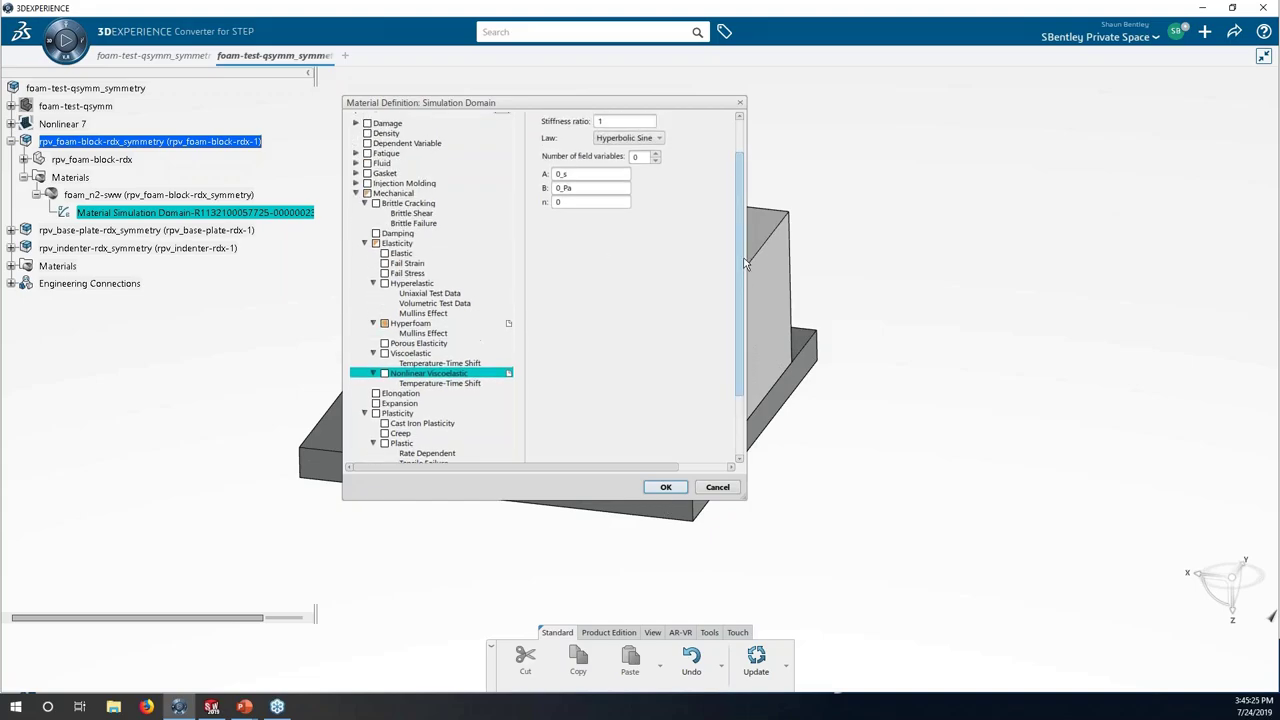
{"action": "left_click_drag", "start_coordinate": [742, 267], "coordinate": [742, 280]}
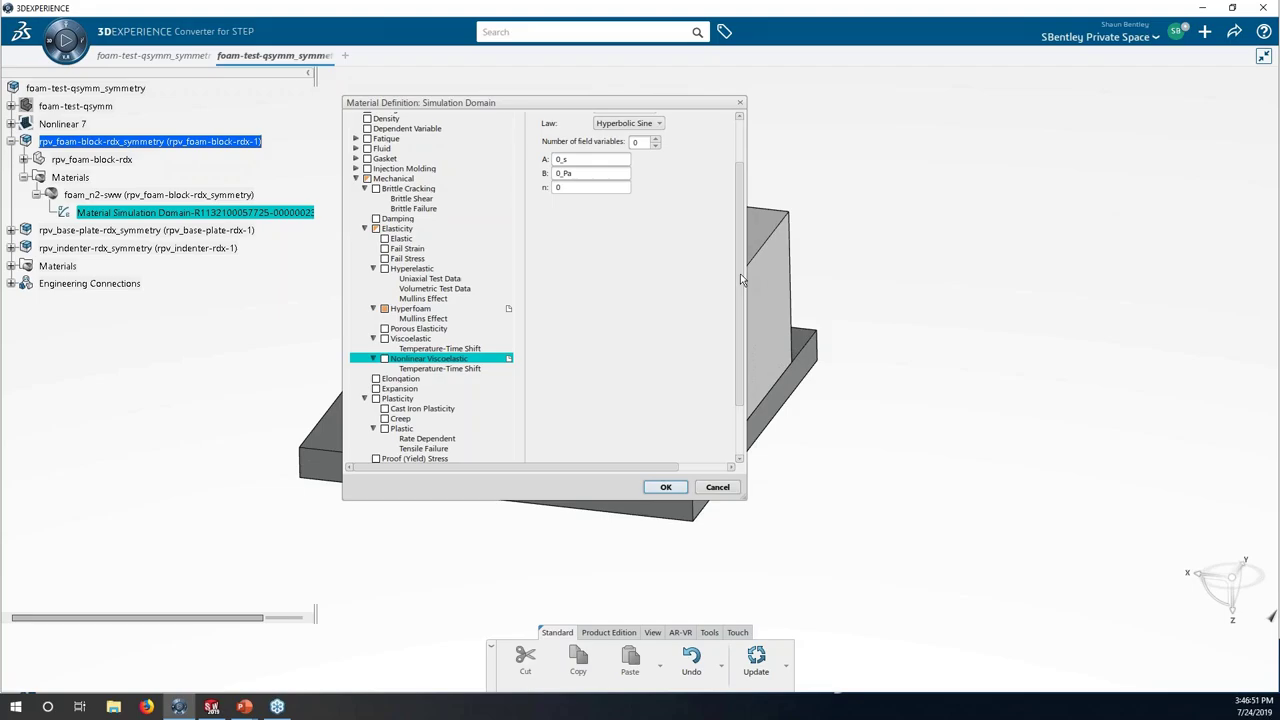
{"action": "left_click", "coordinate": [717, 487]}
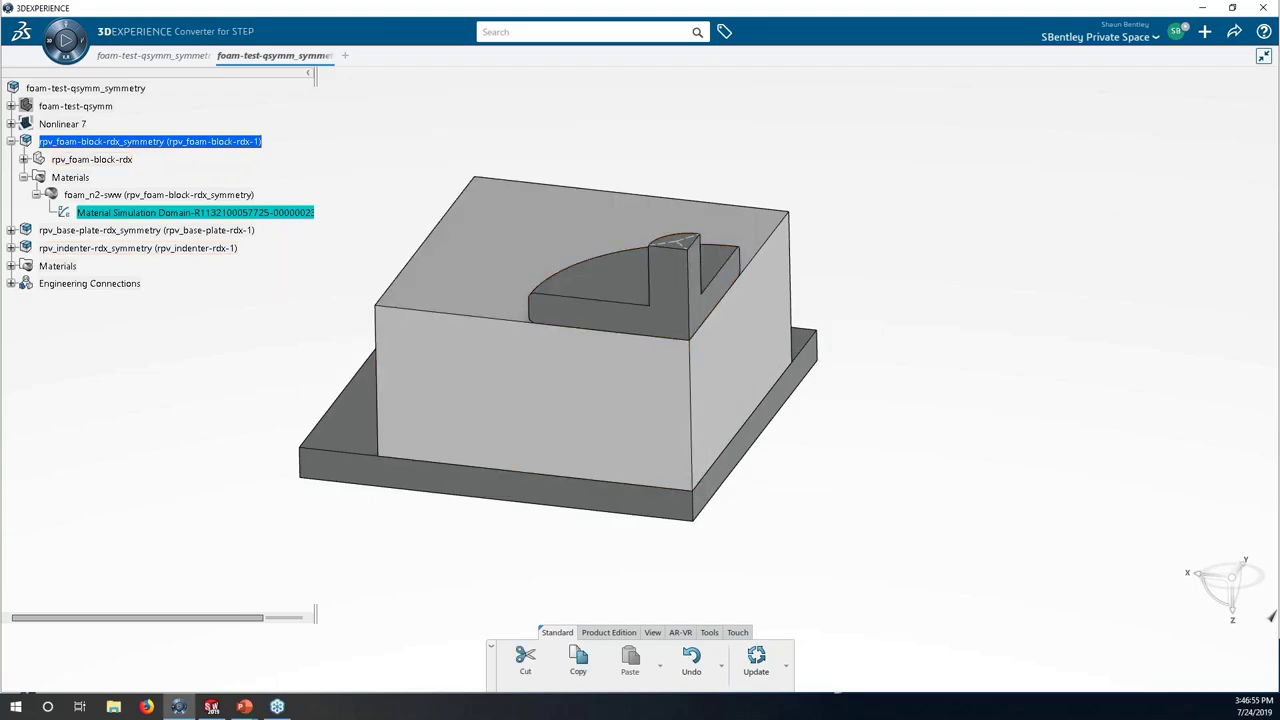
- Collapse the foam block nodes and show the Nonlinear 7 von Mises stress results document
{"action": "left_click", "coordinate": [24, 177]}
{"action": "left_click", "coordinate": [12, 141]}
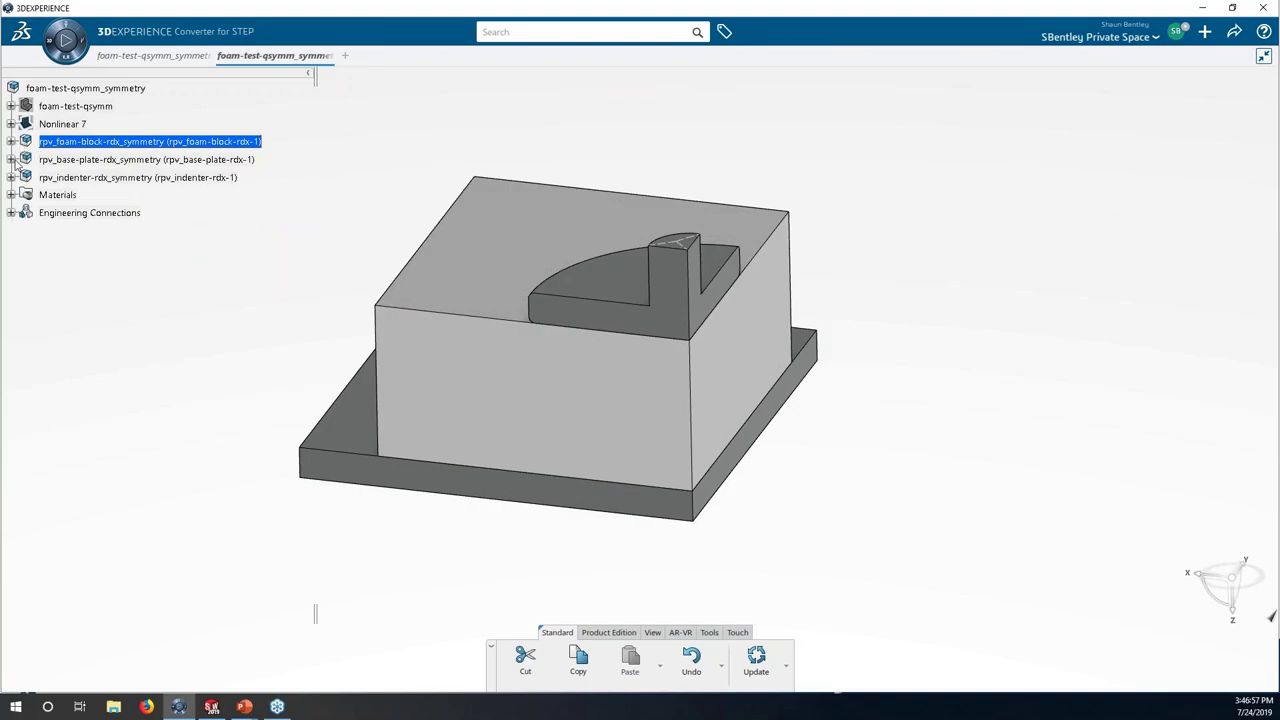
{"action": "left_click", "coordinate": [174, 58]}
{"action": "left_click", "coordinate": [48, 477]}
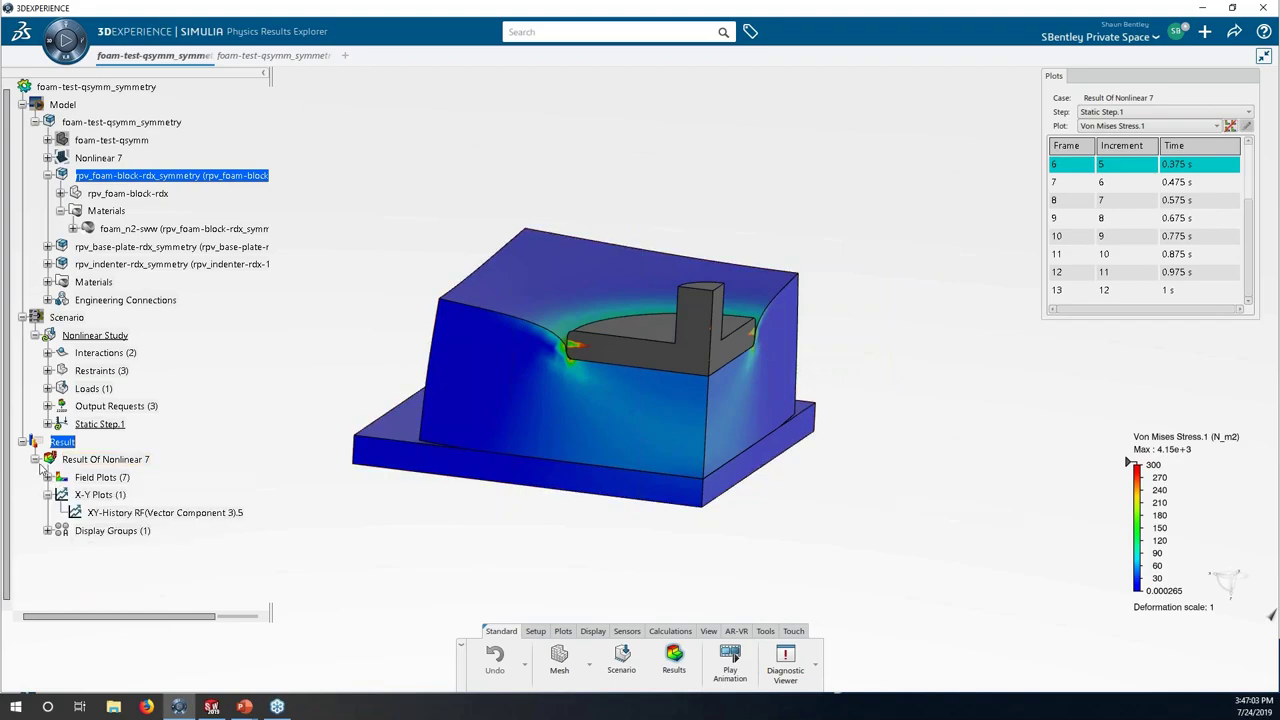
{"action": "left_click", "coordinate": [35, 459]}
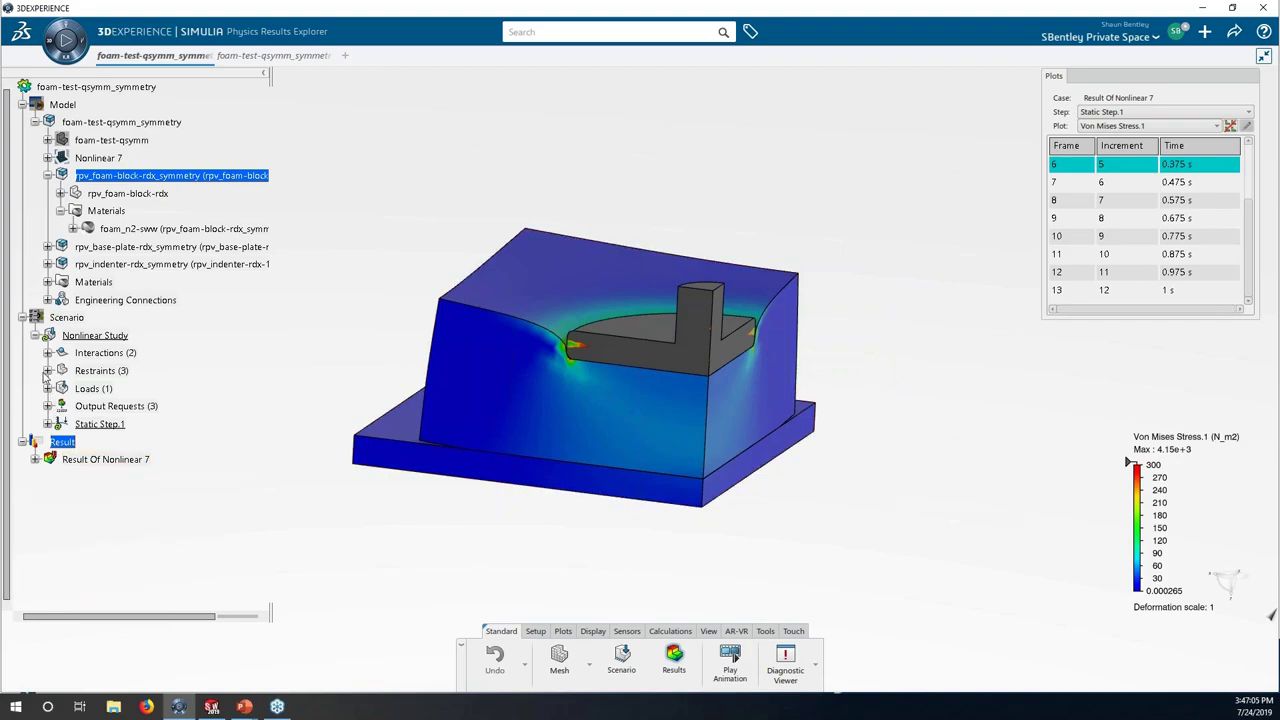
- Edit the Scenario in Structural Scenario Creation and bring up the restraint types
{"action": "double_click", "coordinate": [68, 318]}
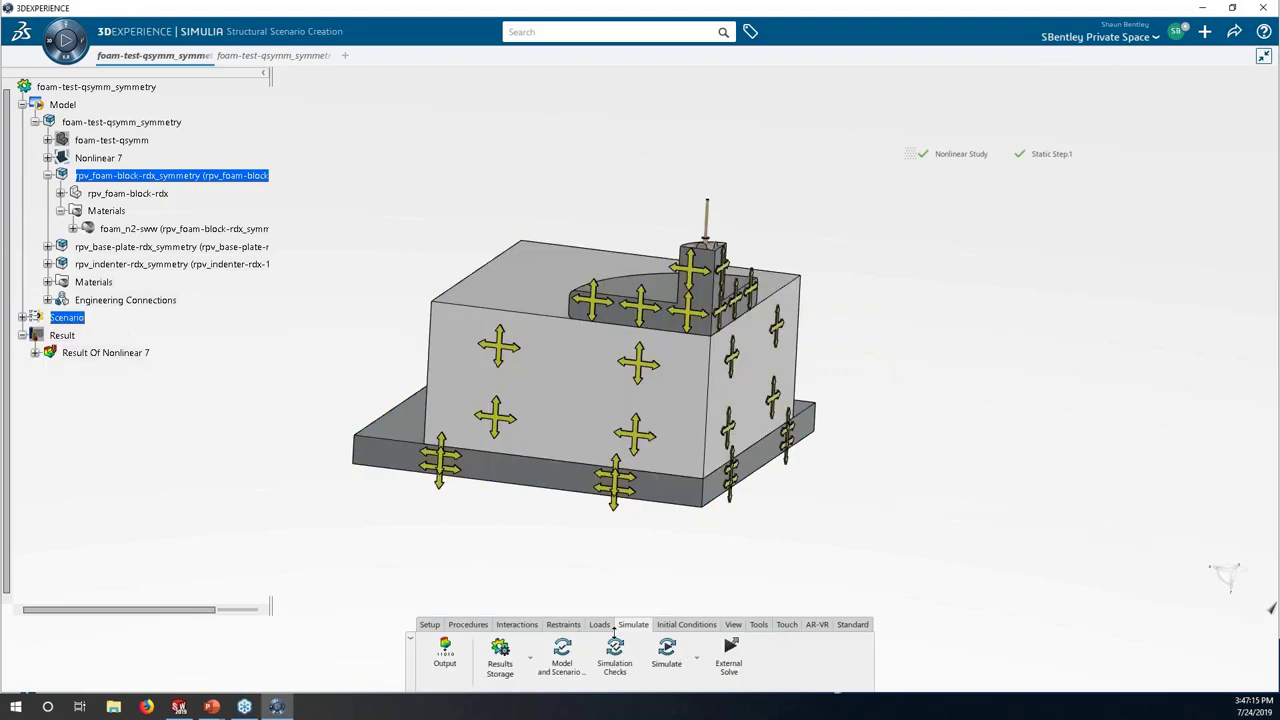
{"action": "left_click", "coordinate": [566, 626]}
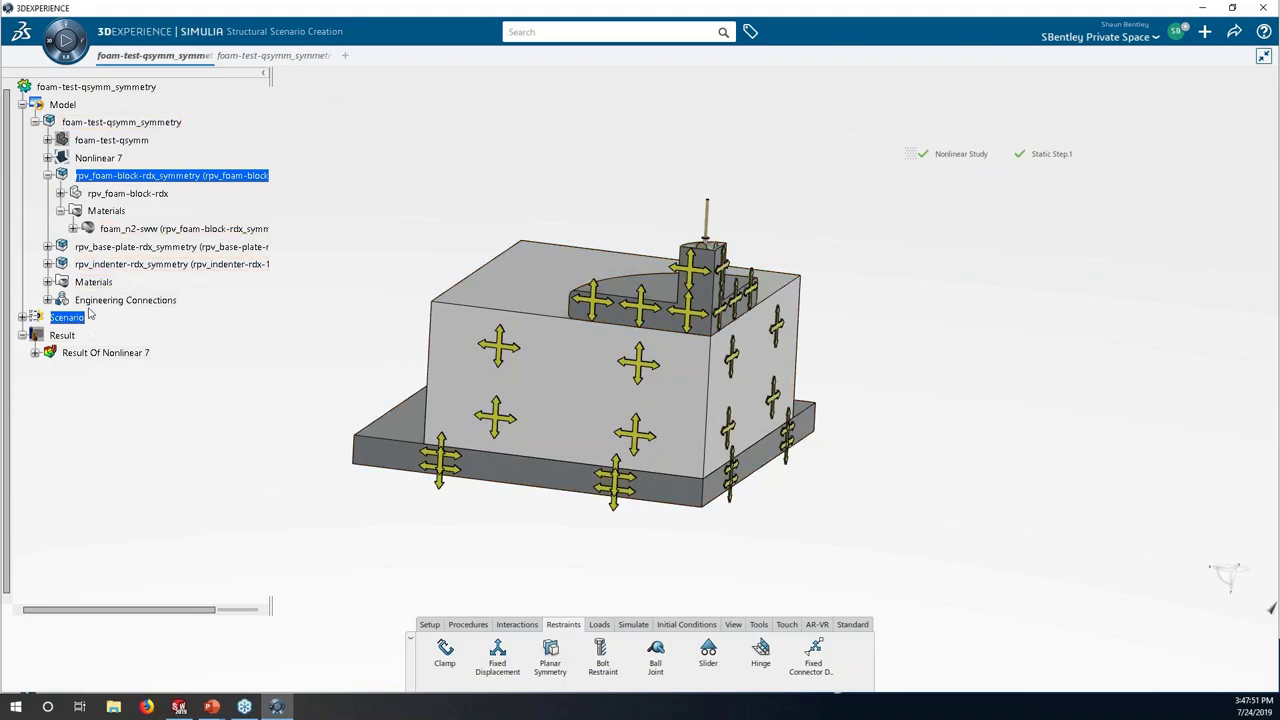
- Expand the Scenario to list interactions, restraints, loads and step, then advance the slideshow to slide 28
{"action": "left_click", "coordinate": [48, 175]}
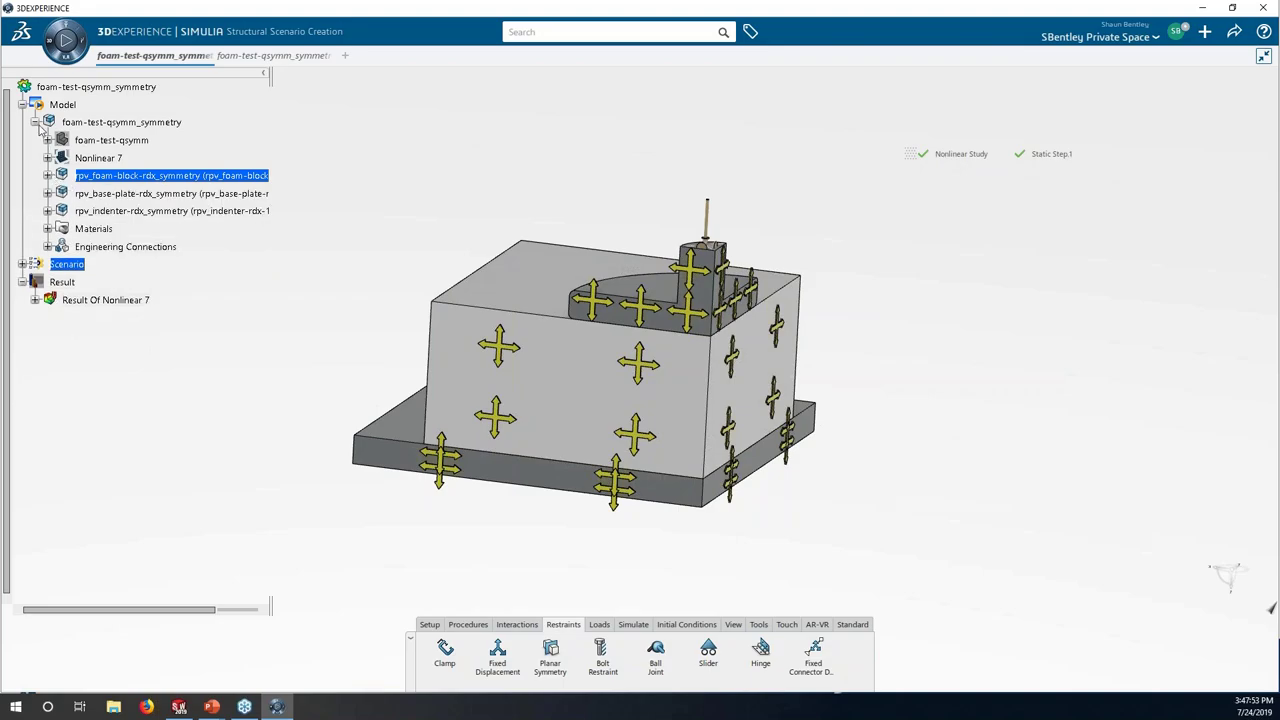
{"action": "left_click", "coordinate": [23, 264]}
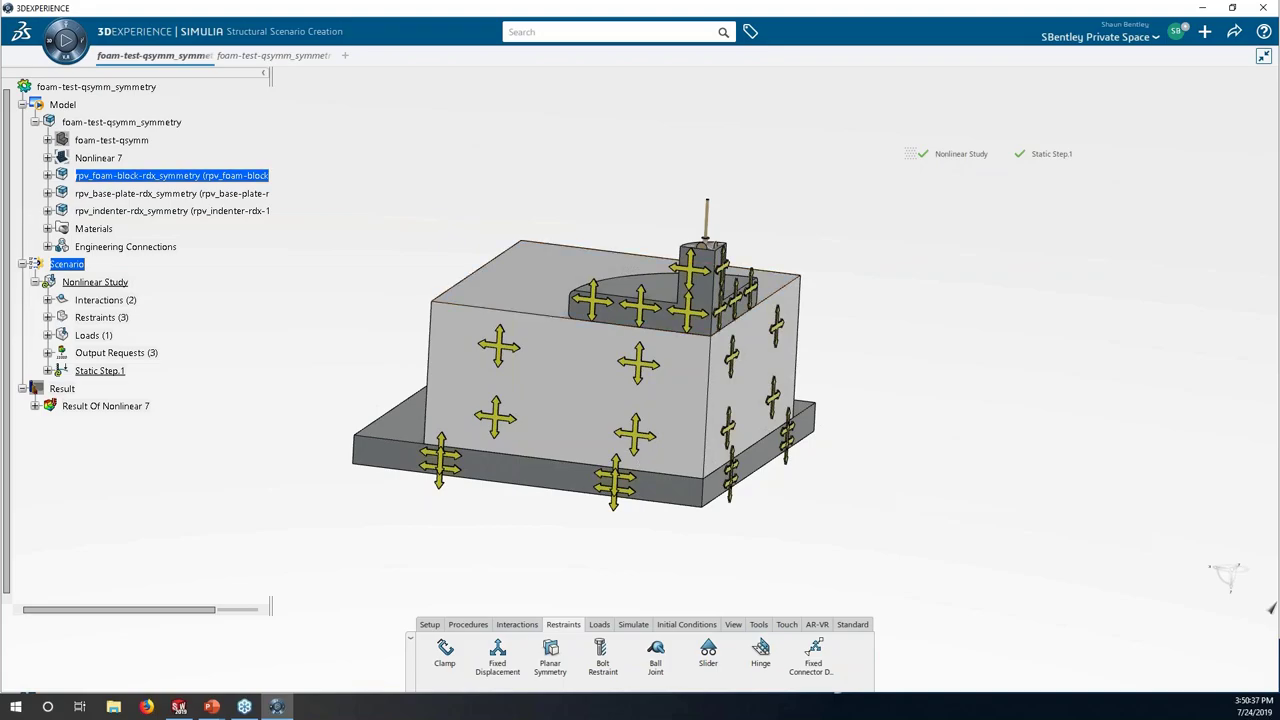
{"action": "left_click", "coordinate": [1202, 7]}
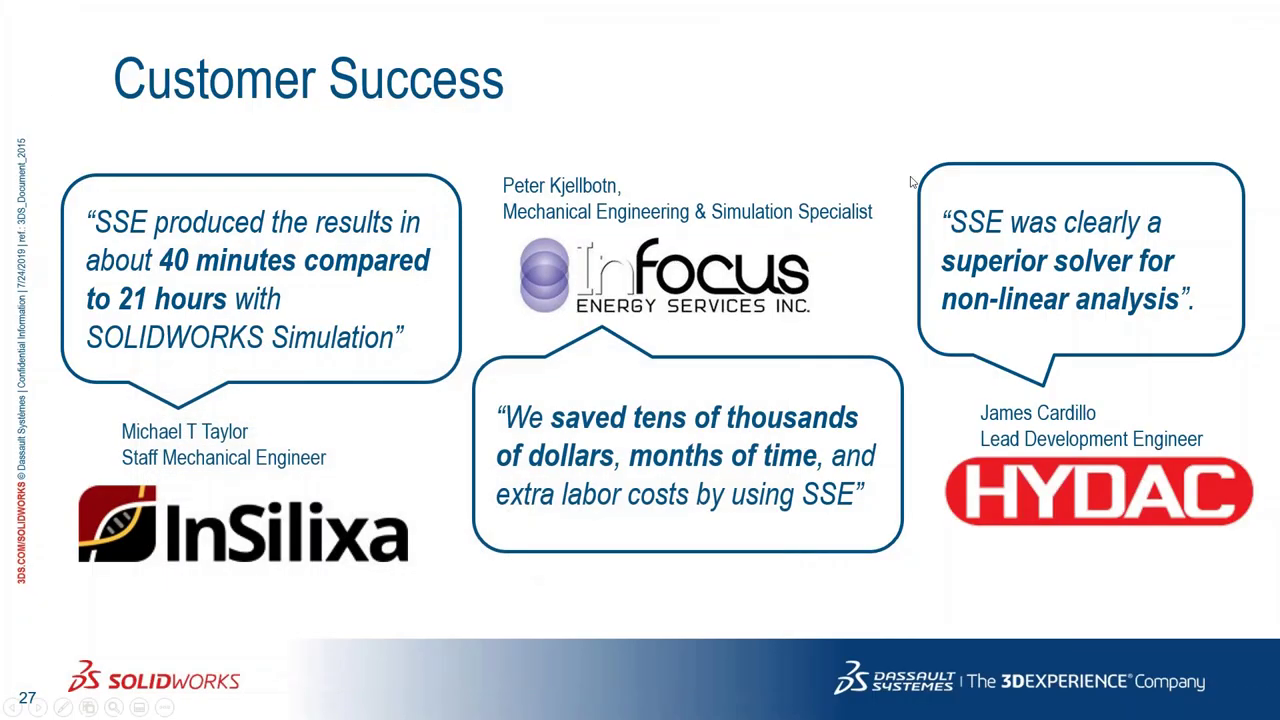
{"action": "left_click", "coordinate": [668, 318]}
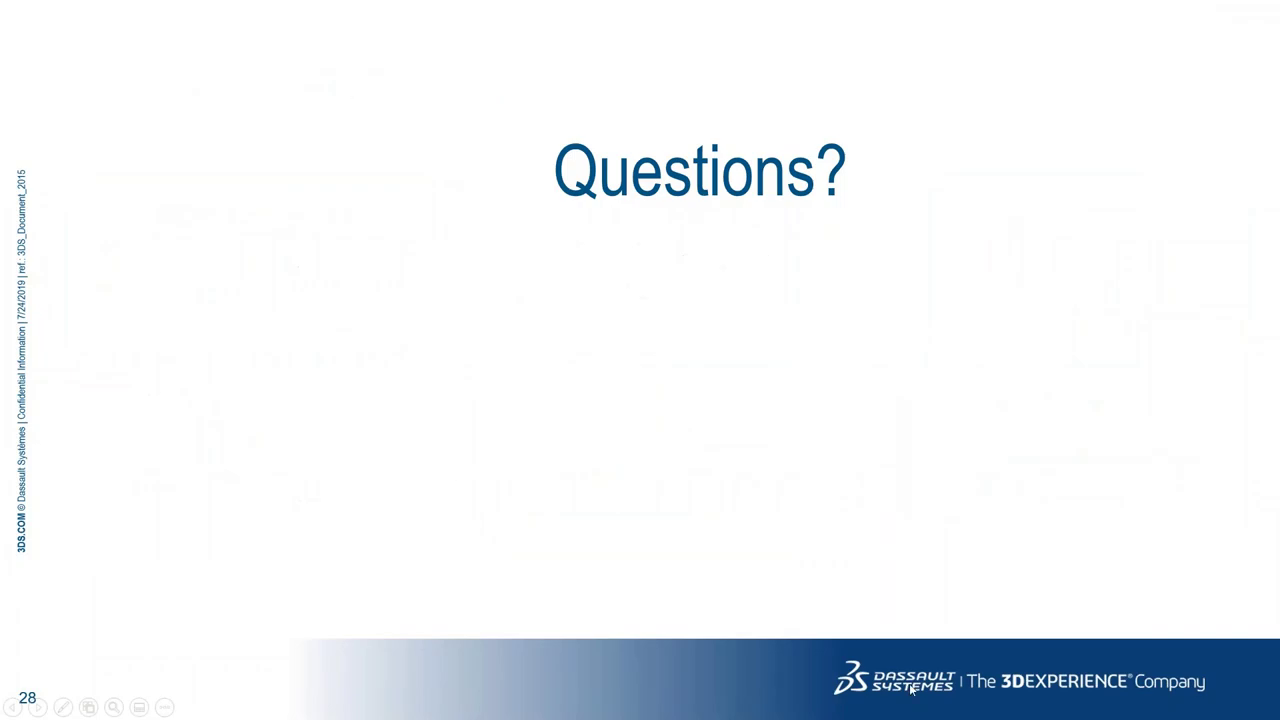